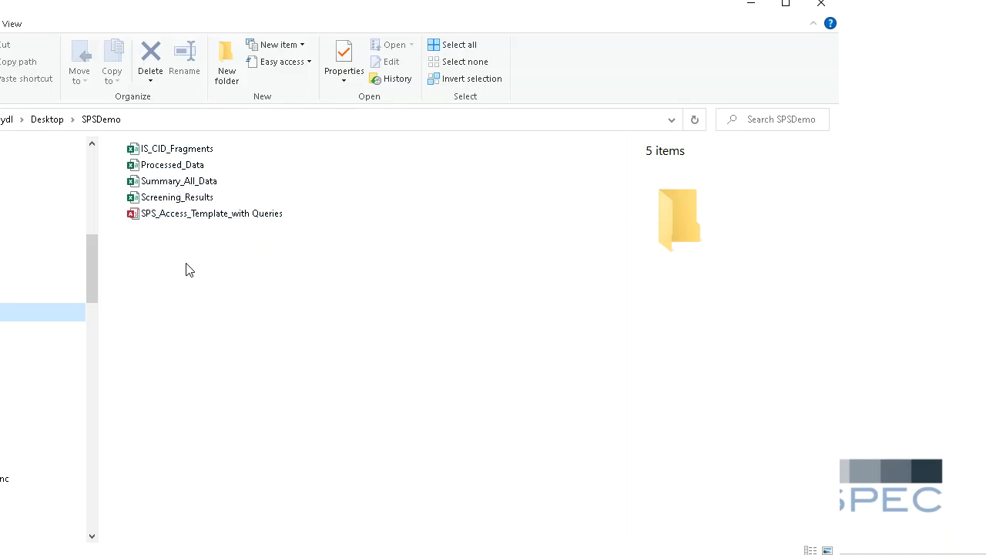
- Open the SPS_Access_Template_with Queries template from the SPSDemo folder in Access
{"action": "left_click", "coordinate": [204, 220]}
{"action": "right_click", "coordinate": [204, 219]}
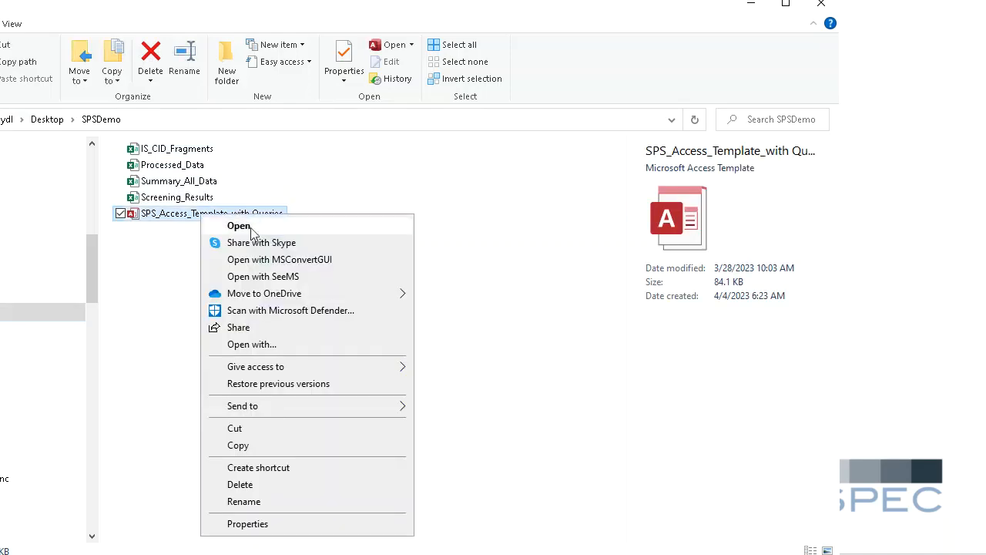
{"action": "left_click", "coordinate": [239, 226]}
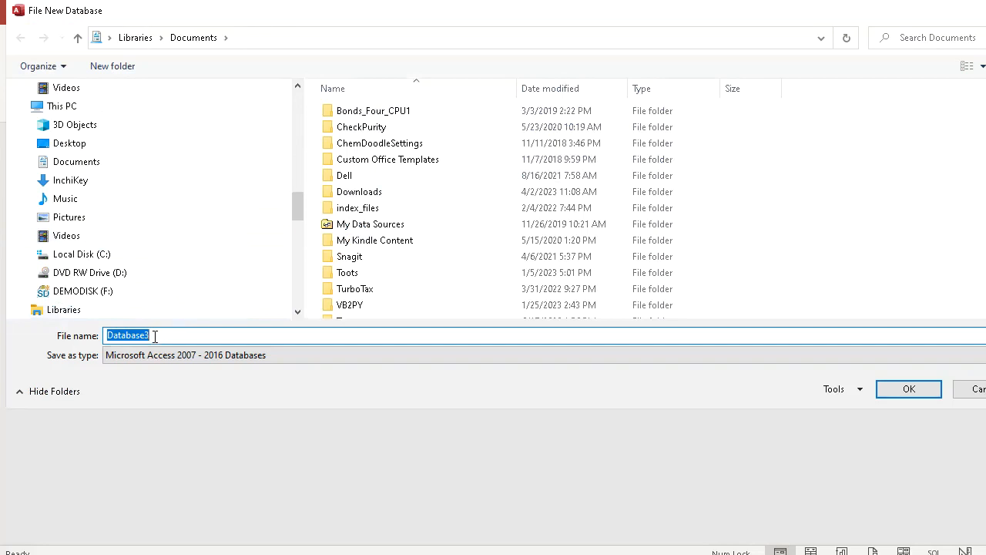
- Save the new database as SPS_Access_Data in the SPSDemo folder on the Desktop
{"action": "left_click", "coordinate": [75, 144]}
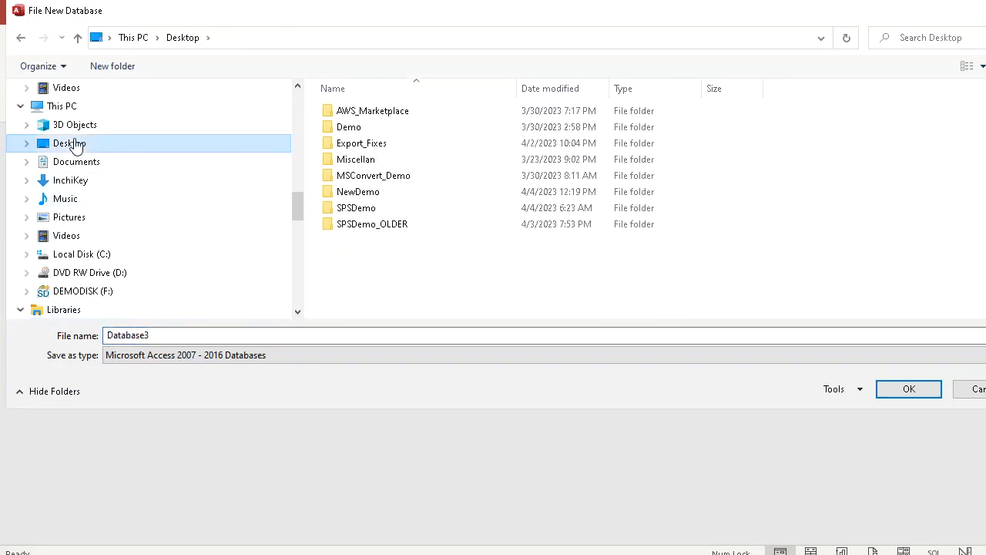
{"action": "double_click", "coordinate": [356, 209]}
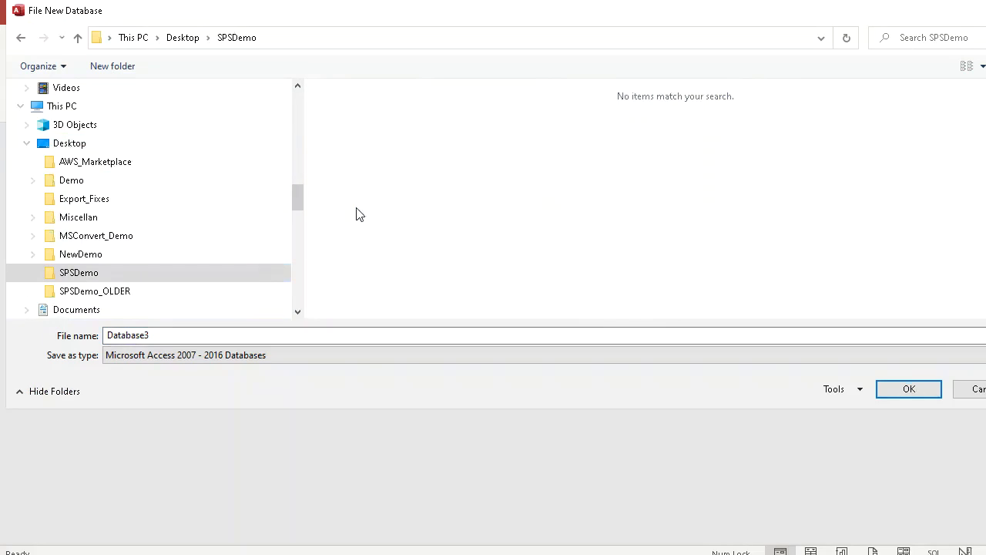
{"action": "left_click", "coordinate": [171, 337]}
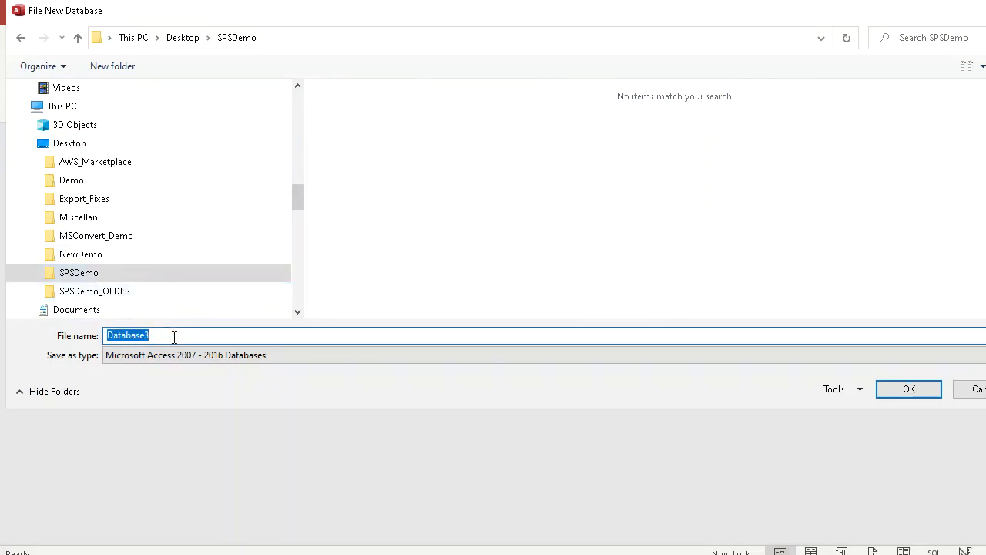
{"action": "type", "text": "SPS_A"}
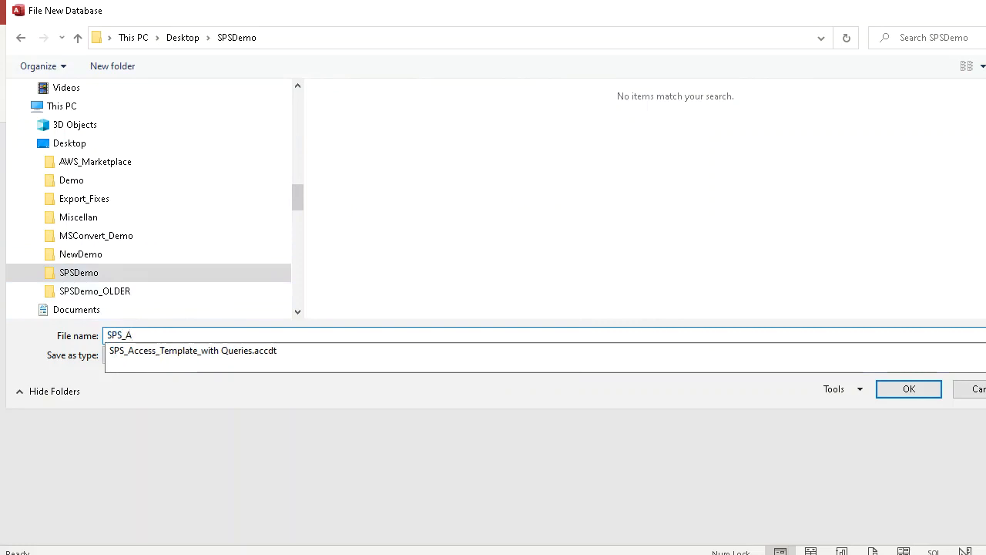
{"action": "type", "text": "ccess_Data"}
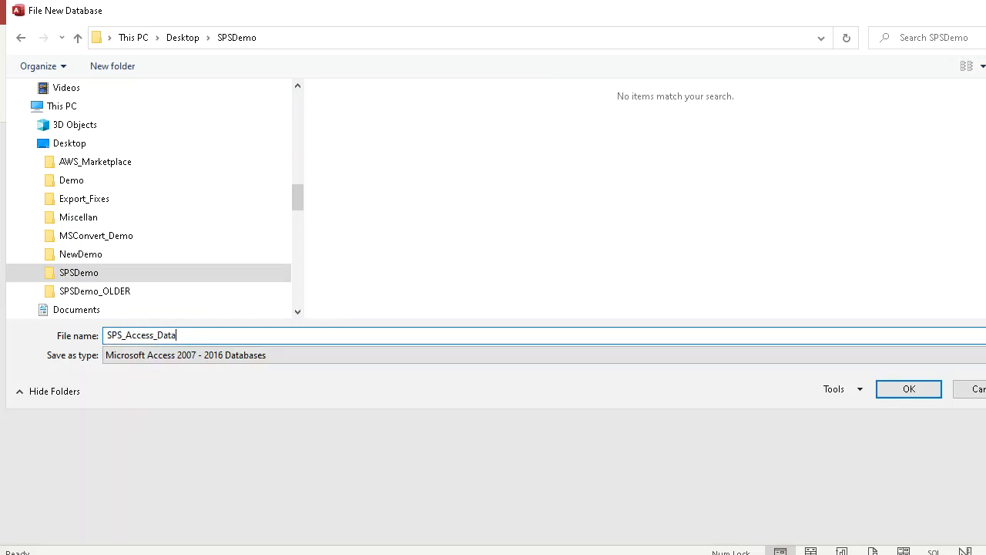
{"action": "left_click", "coordinate": [903, 395]}
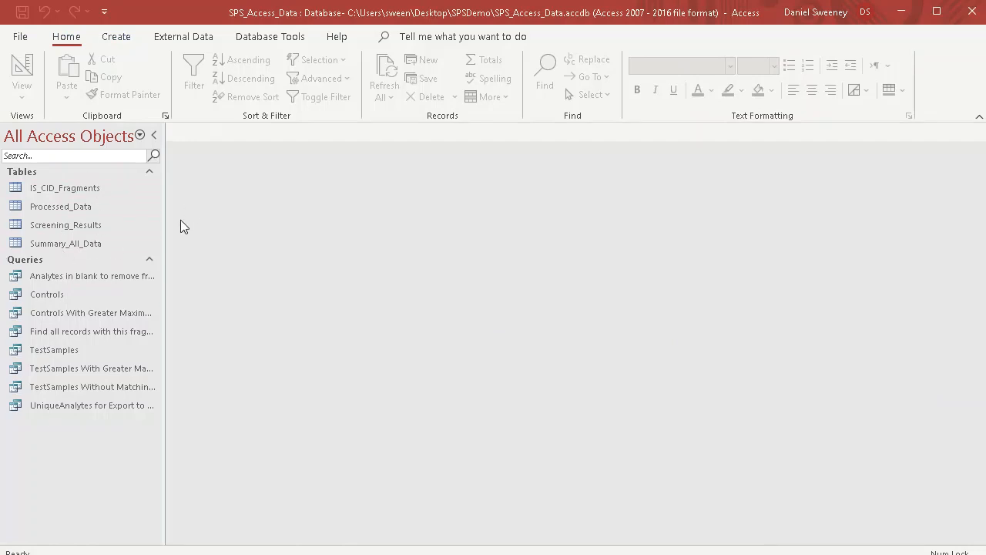
- Set up a text file import that appends IS_CID_Fragments.csv from the Desktop's SPSDemo folder to the IS_CID_Fragments table
{"action": "left_click", "coordinate": [175, 37]}
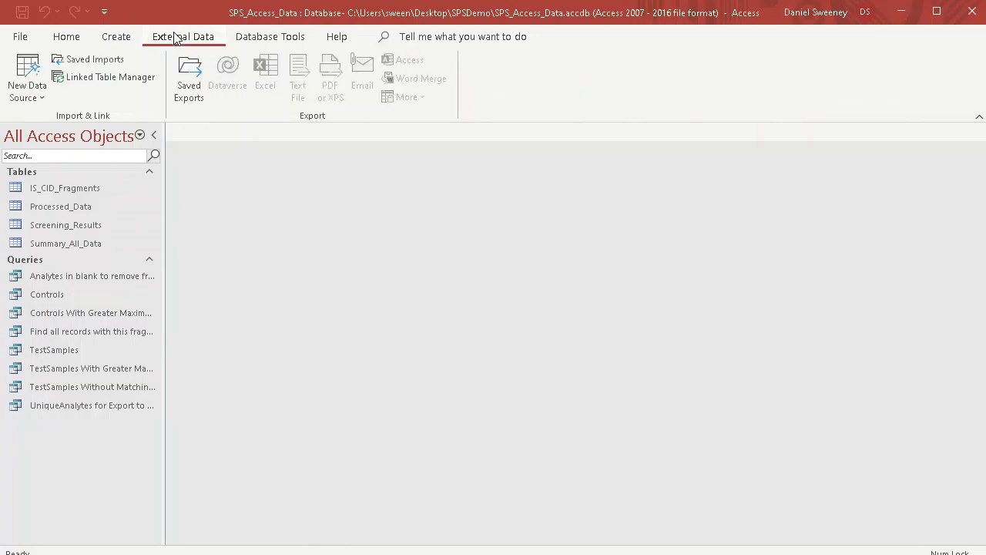
{"action": "left_click", "coordinate": [22, 92]}
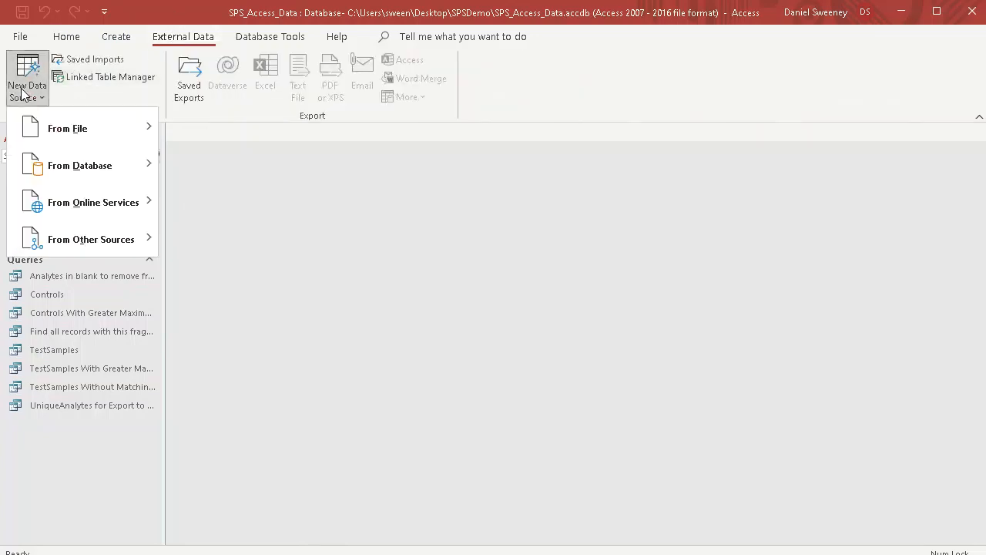
{"action": "mouse_move", "coordinate": [49, 129]}
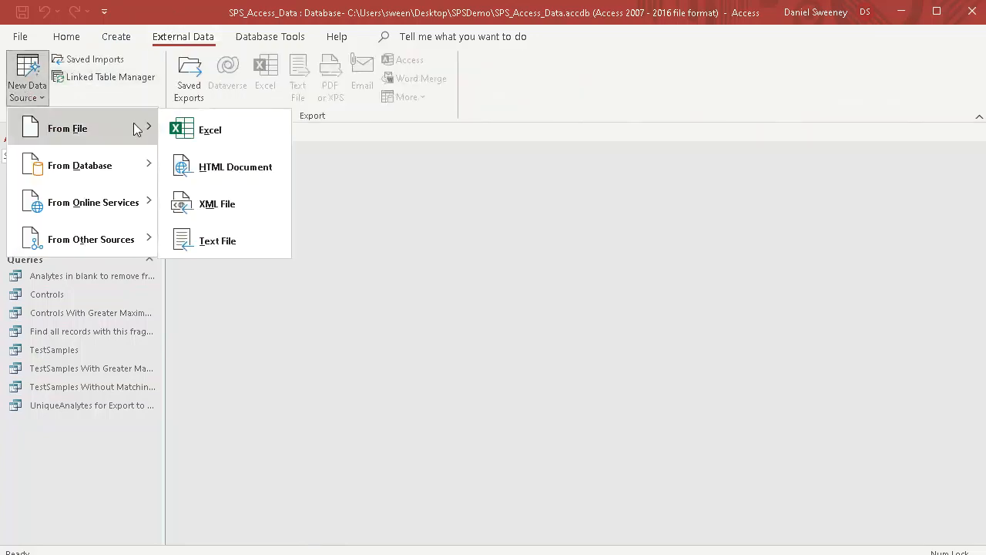
{"action": "left_click", "coordinate": [212, 248]}
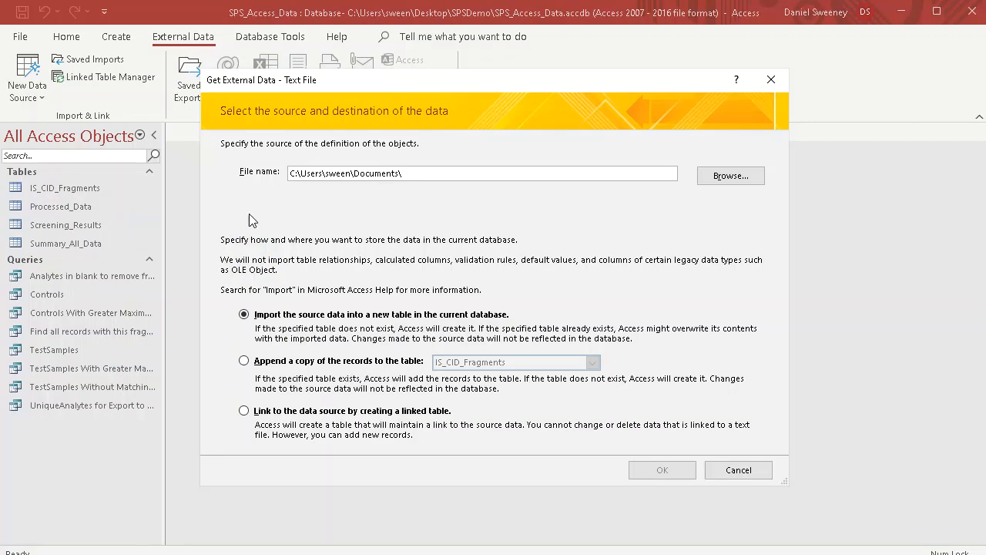
{"action": "left_click", "coordinate": [244, 360]}
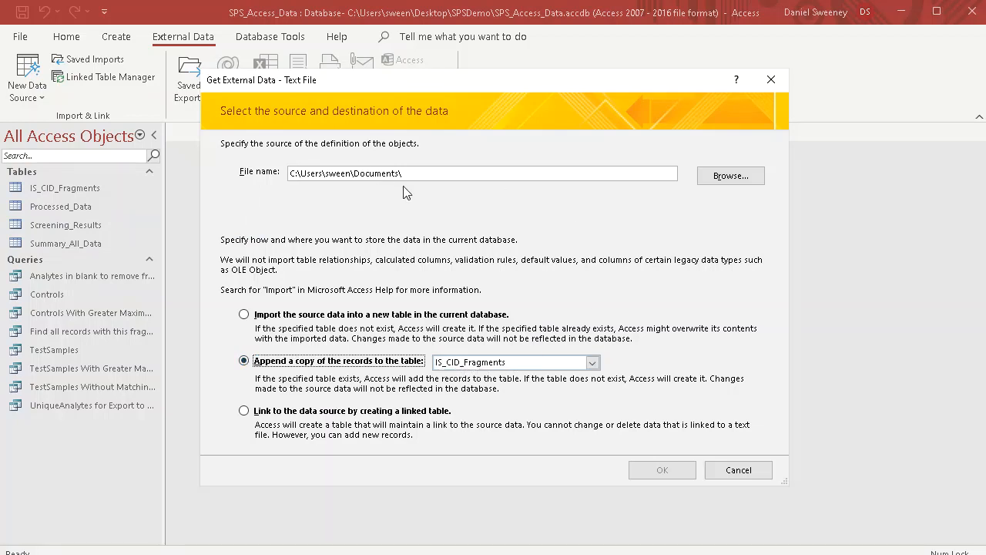
{"action": "left_click", "coordinate": [730, 178]}
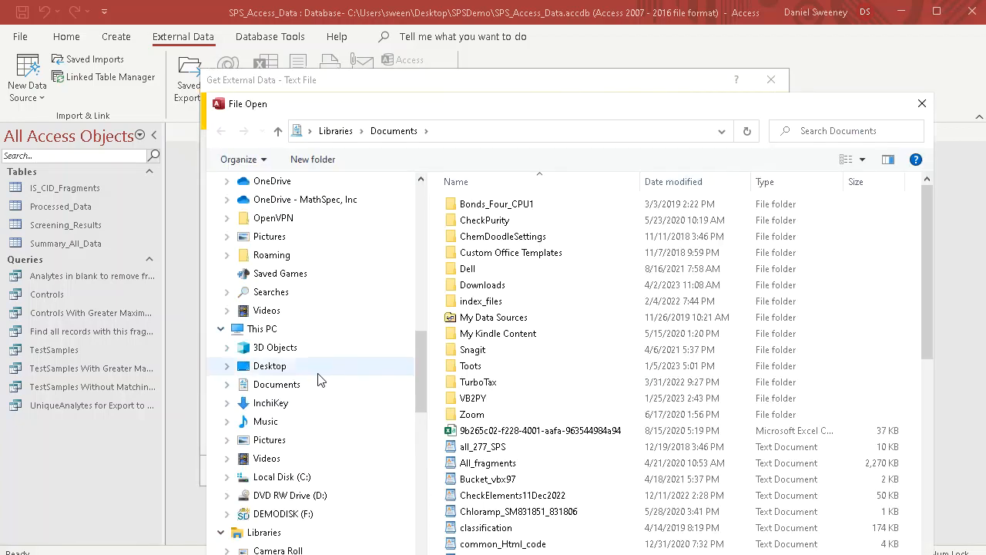
{"action": "left_click", "coordinate": [322, 369]}
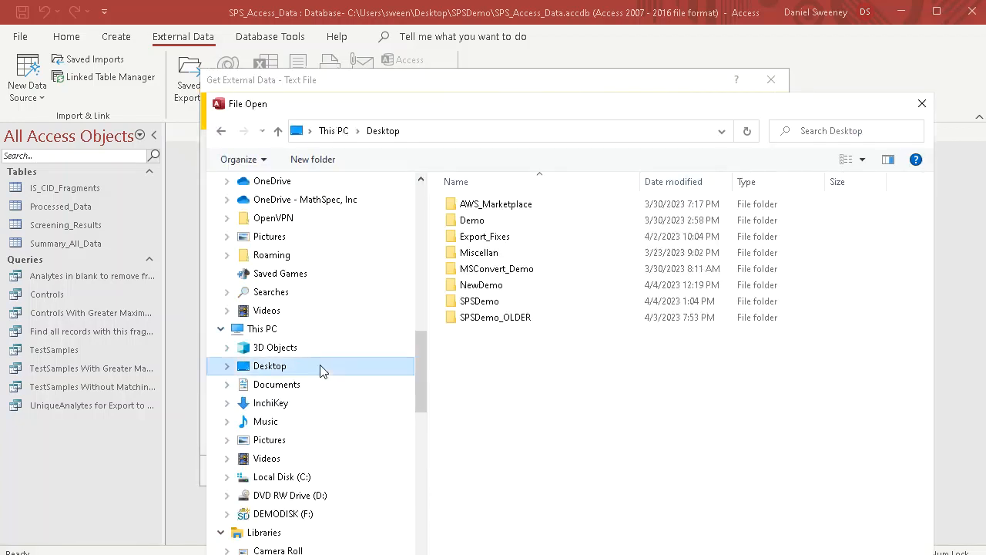
{"action": "double_click", "coordinate": [472, 299]}
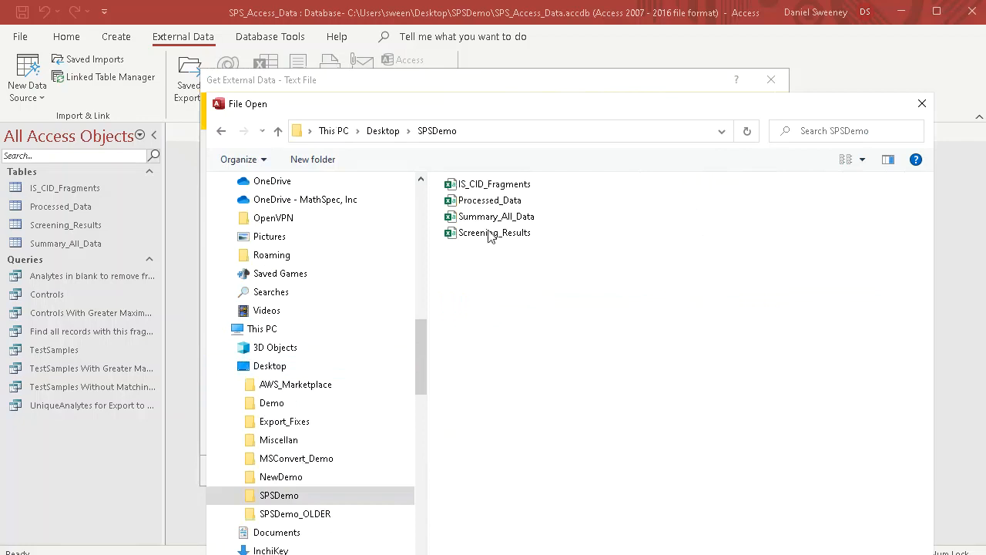
{"action": "left_click", "coordinate": [498, 188]}
{"action": "double_click", "coordinate": [499, 188]}
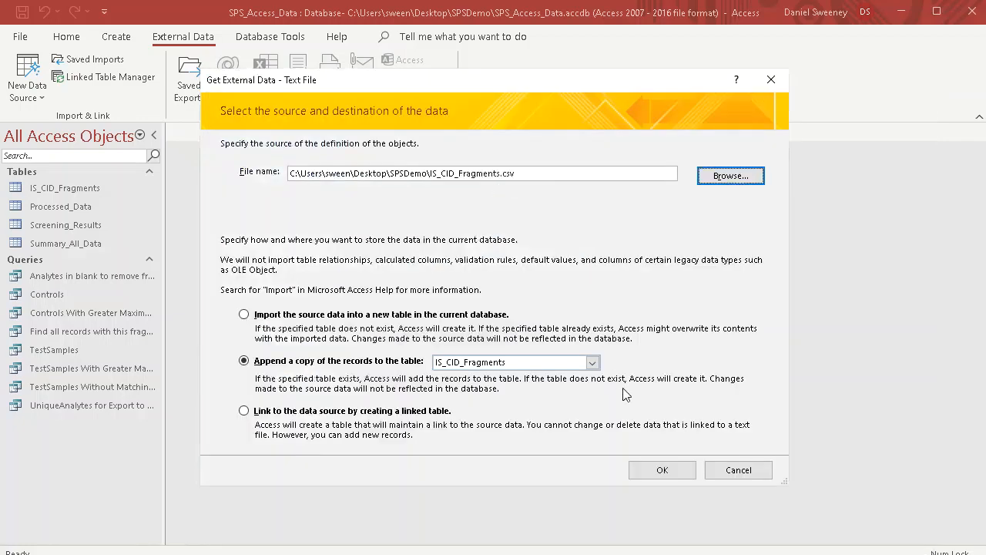
- Run the IS_CID_Fragments import as comma-delimited text without field names, and finish without saving the import steps
{"action": "left_click", "coordinate": [664, 471]}
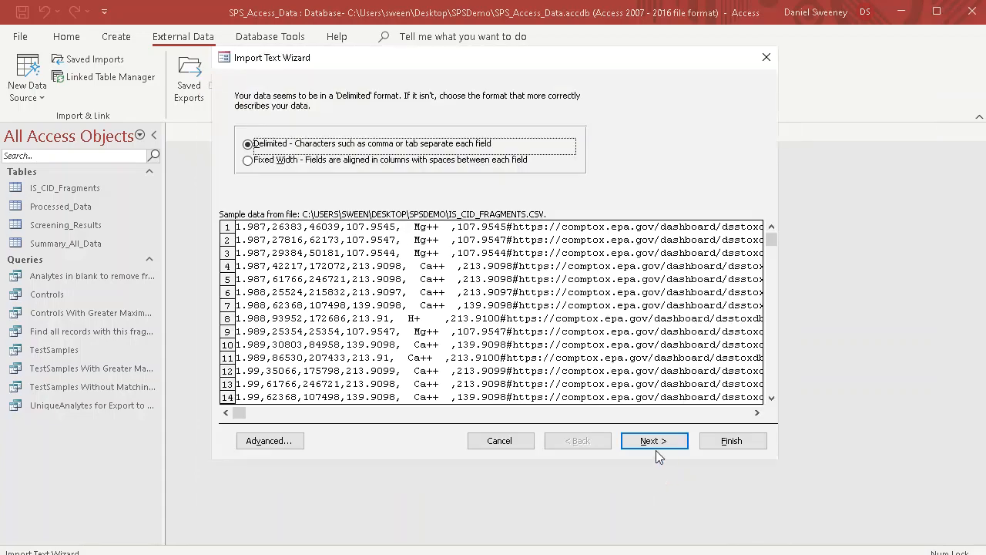
{"action": "left_click", "coordinate": [654, 442]}
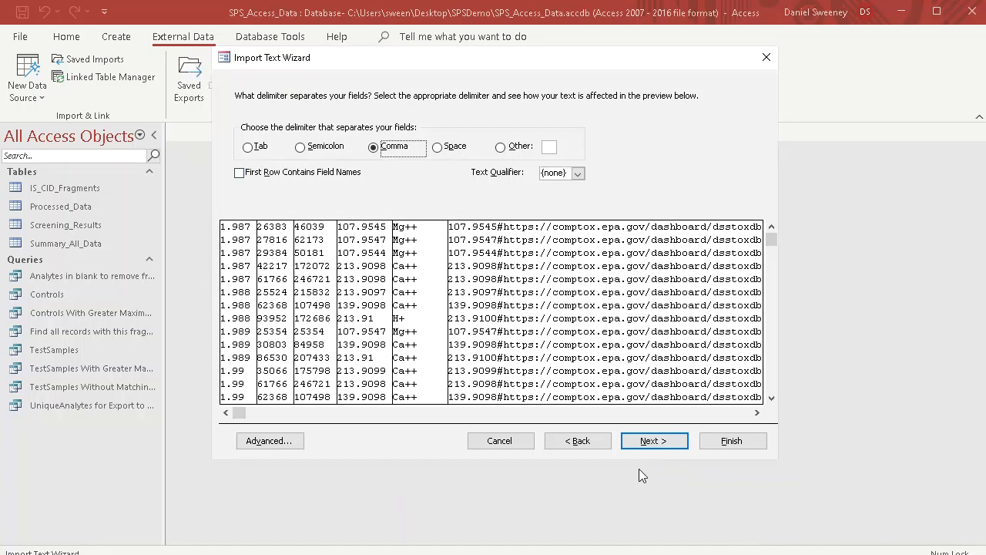
{"action": "left_click", "coordinate": [655, 442]}
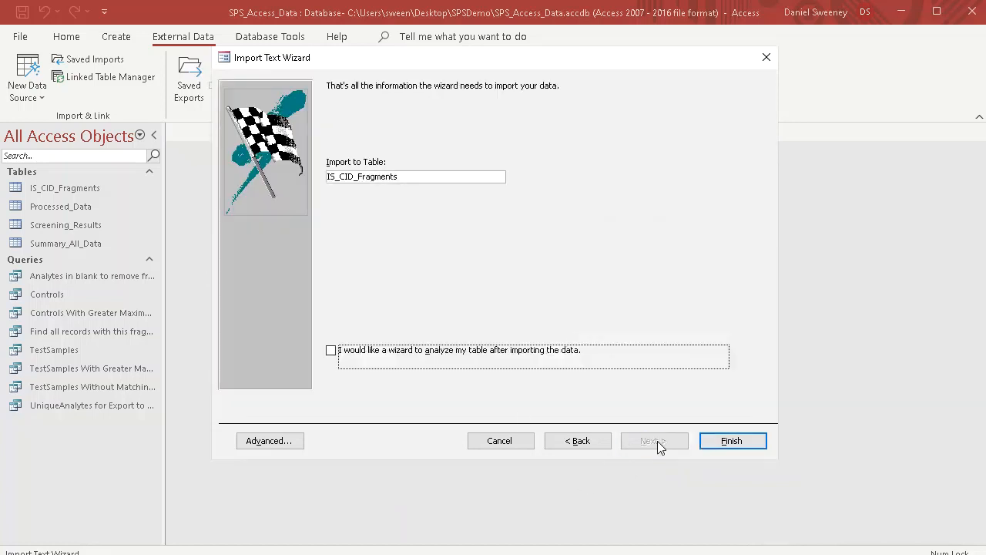
{"action": "left_click", "coordinate": [739, 441]}
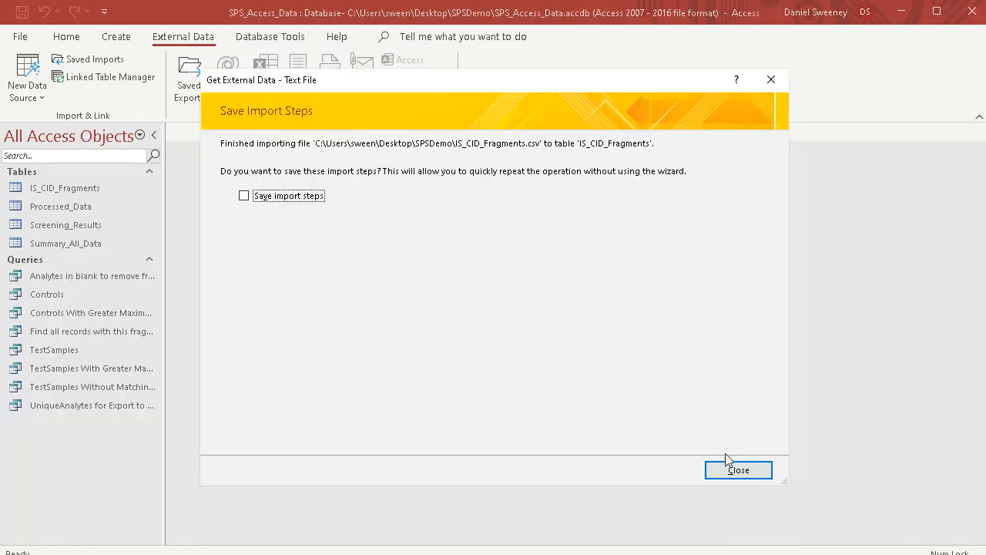
{"action": "left_click", "coordinate": [729, 468]}
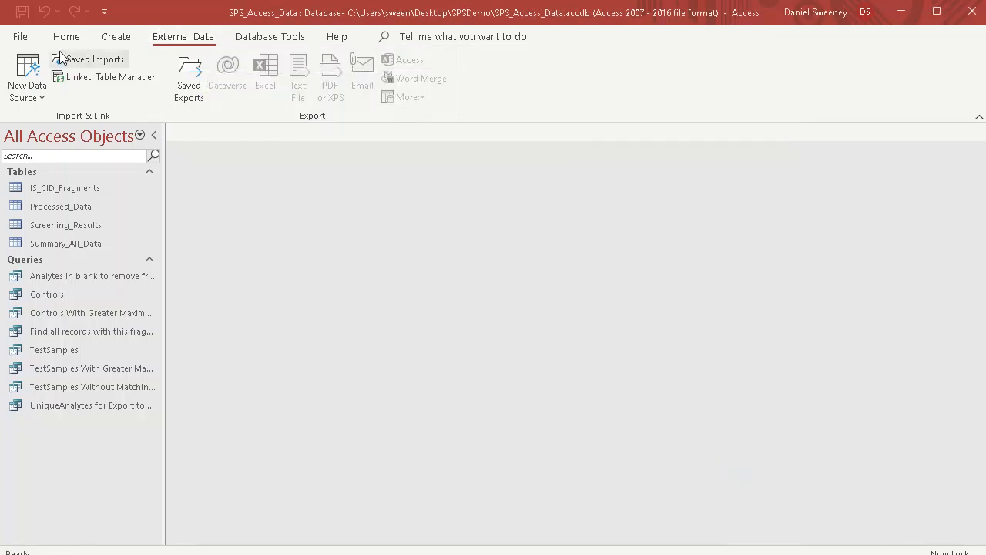
- Set up a text file import that appends Processed_Data.csv from the SPSDemo folder to the Processed_Data table
{"action": "left_click", "coordinate": [41, 63]}
{"action": "mouse_move", "coordinate": [94, 128]}
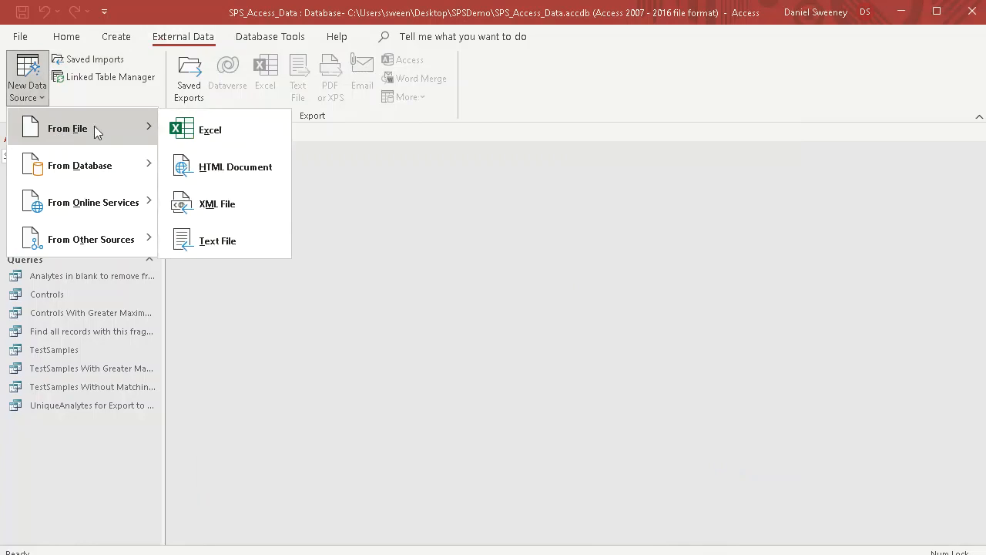
{"action": "left_click", "coordinate": [266, 241]}
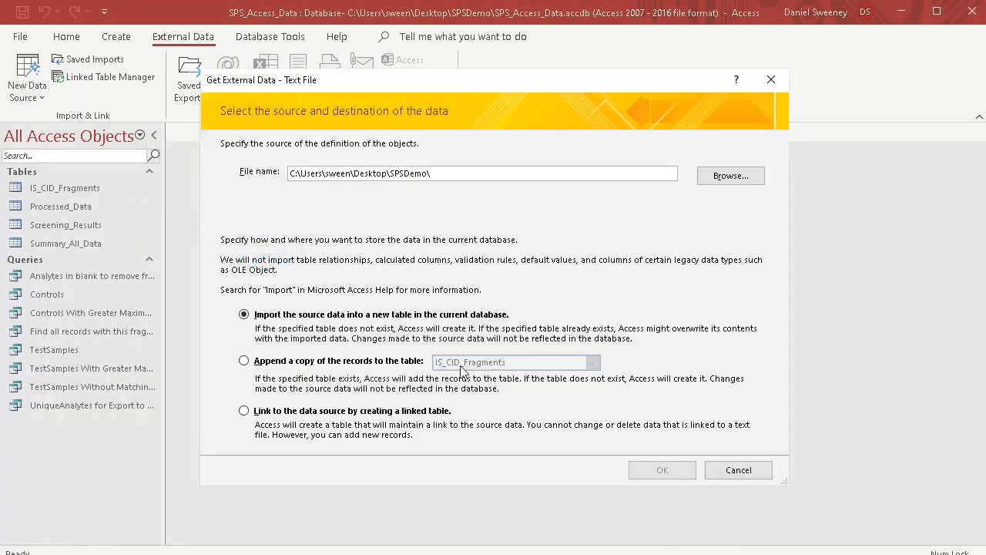
{"action": "left_click", "coordinate": [367, 365]}
{"action": "left_click", "coordinate": [536, 363]}
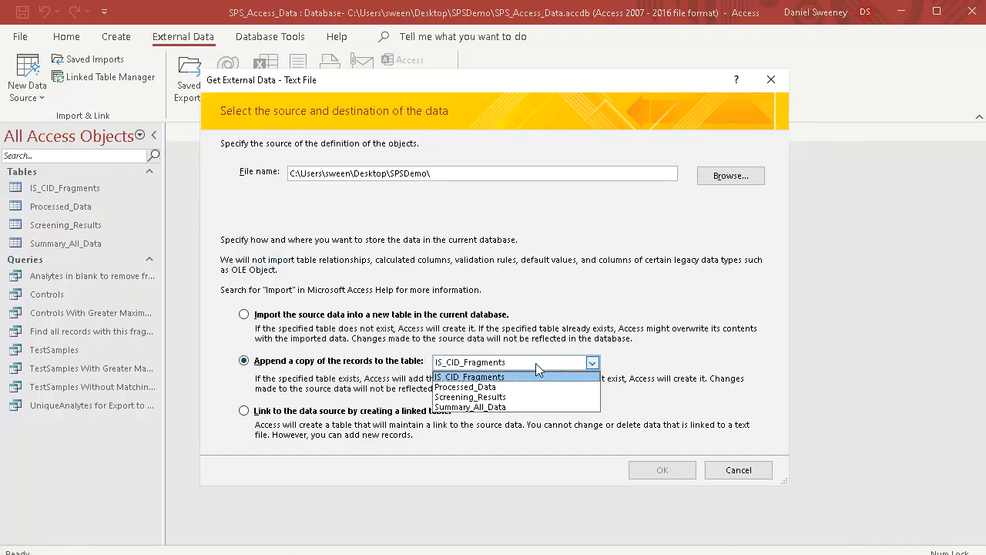
{"action": "left_click", "coordinate": [513, 390]}
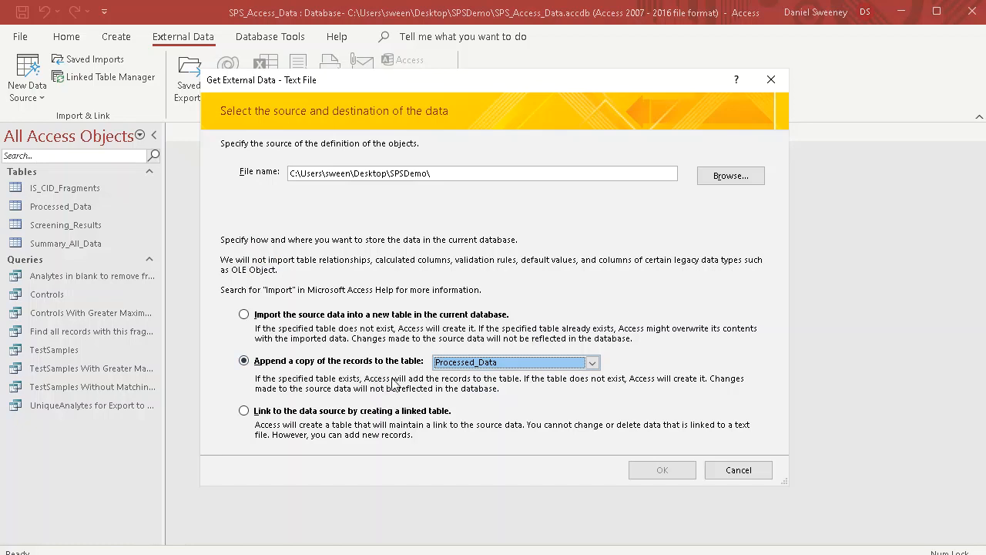
{"action": "left_click", "coordinate": [709, 179]}
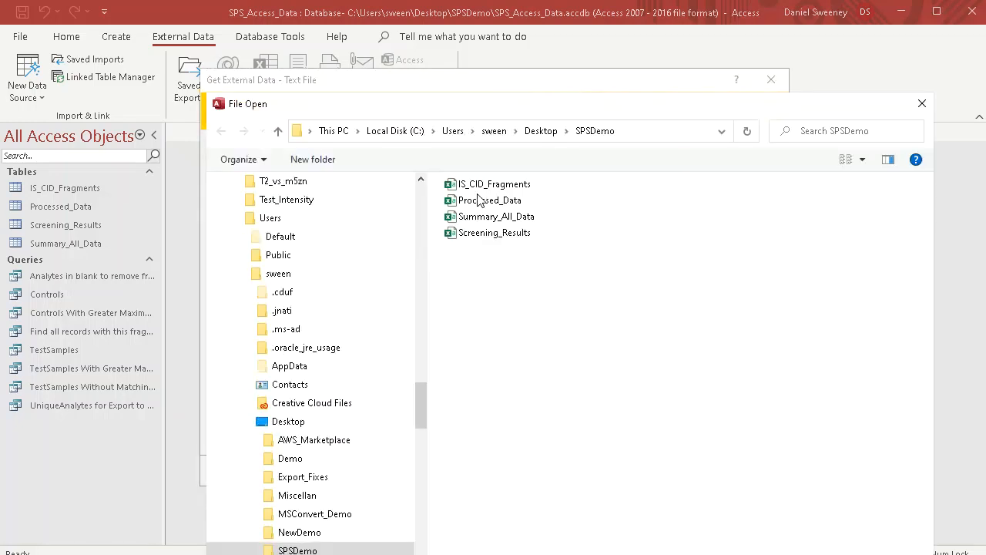
{"action": "double_click", "coordinate": [494, 201]}
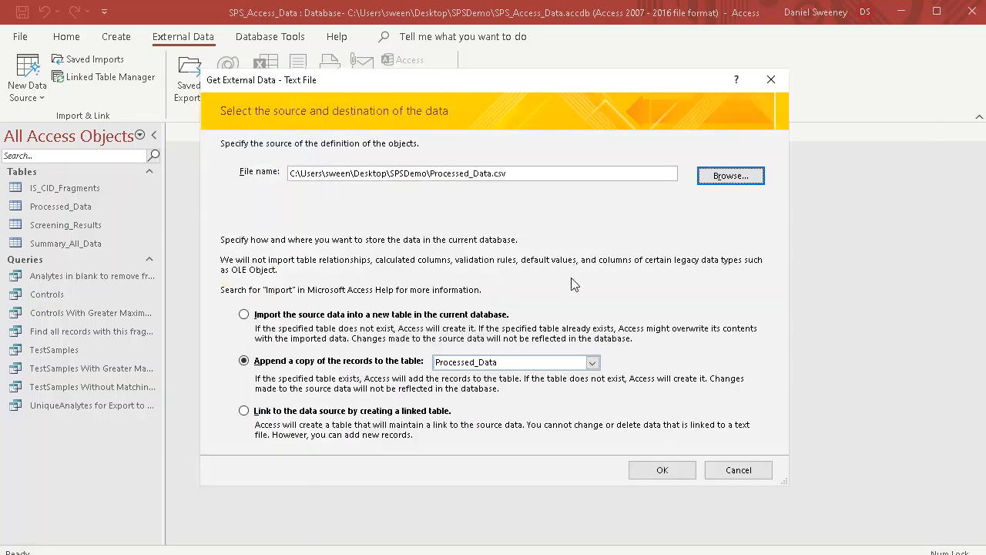
- Run the Processed_Data import as comma-delimited text without field names through to the end of the wizard
{"action": "left_click", "coordinate": [655, 470]}
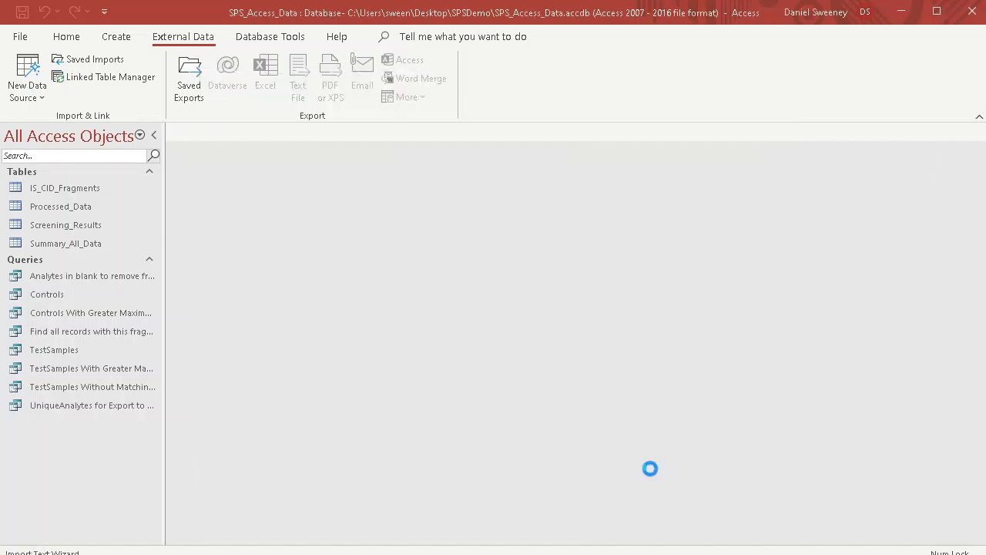
{"action": "left_click", "coordinate": [655, 443]}
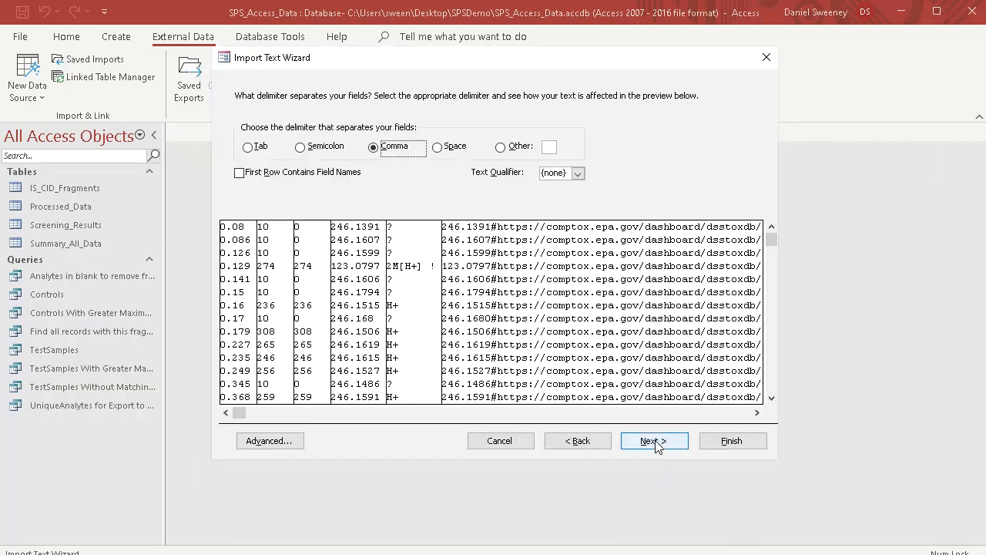
{"action": "left_click", "coordinate": [654, 442]}
{"action": "left_click", "coordinate": [716, 441]}
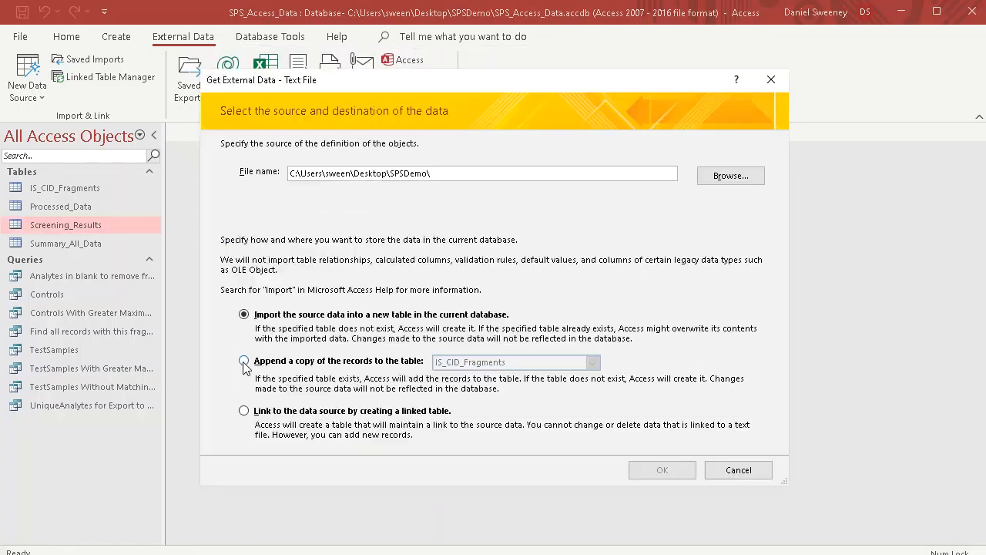
- Set the text file import to append Screening_Results.csv from the SPSDemo folder to the Screening_Results table
{"action": "left_click", "coordinate": [337, 362]}
{"action": "left_click", "coordinate": [592, 363]}
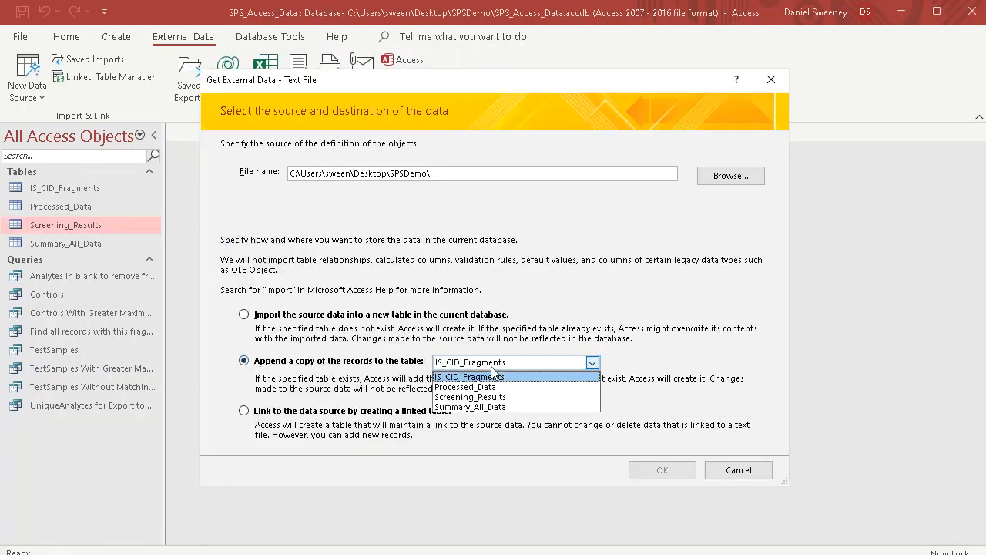
{"action": "left_click", "coordinate": [497, 397]}
{"action": "left_click", "coordinate": [726, 178]}
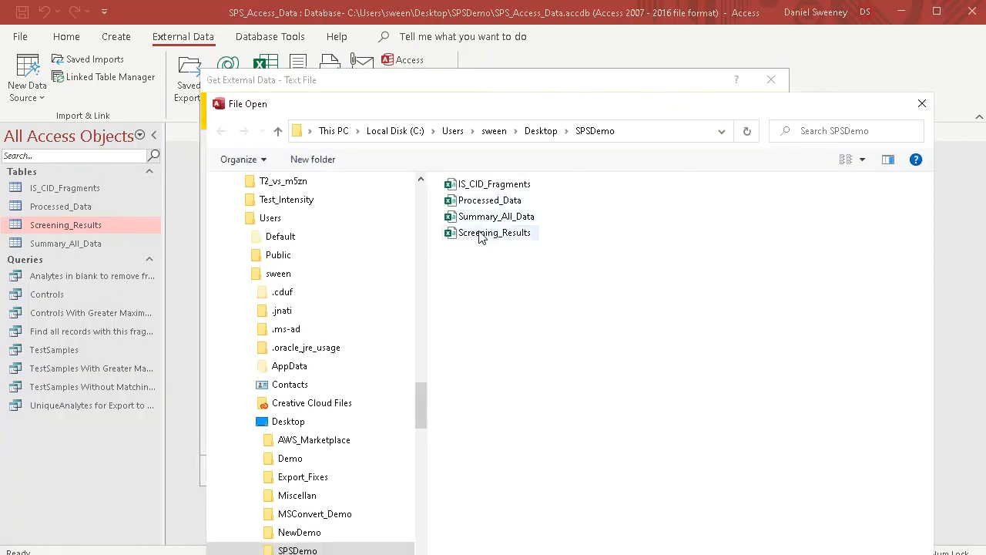
{"action": "double_click", "coordinate": [480, 236]}
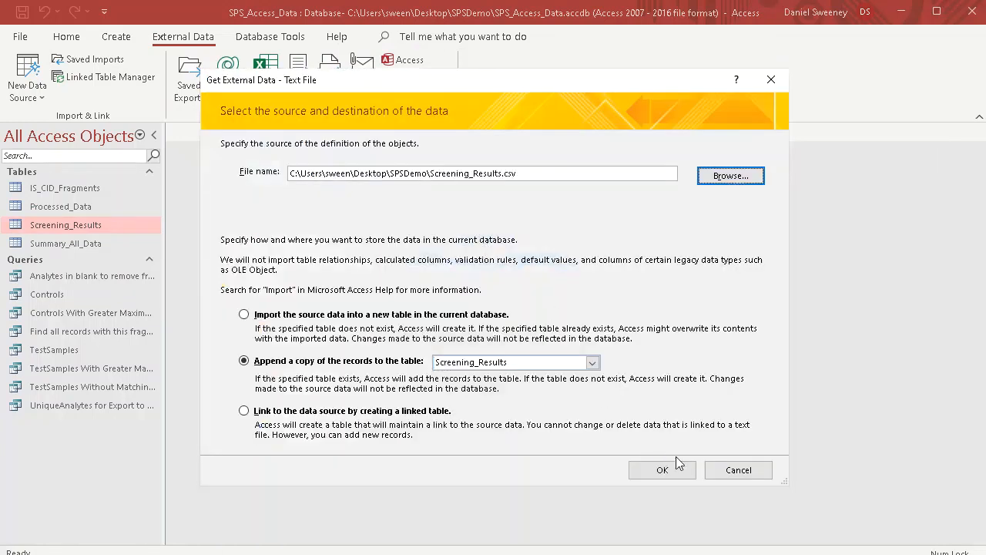
- Run the Screening_Results import as comma-delimited text without field names, and finish without saving the import steps
{"action": "left_click", "coordinate": [681, 472]}
{"action": "left_click", "coordinate": [673, 447]}
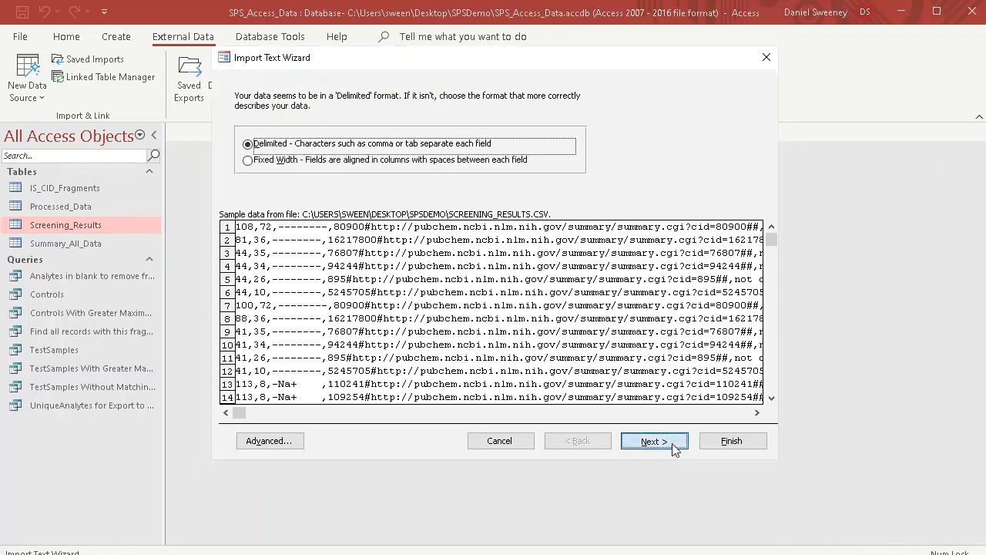
{"action": "left_click", "coordinate": [673, 447]}
{"action": "left_click", "coordinate": [726, 440]}
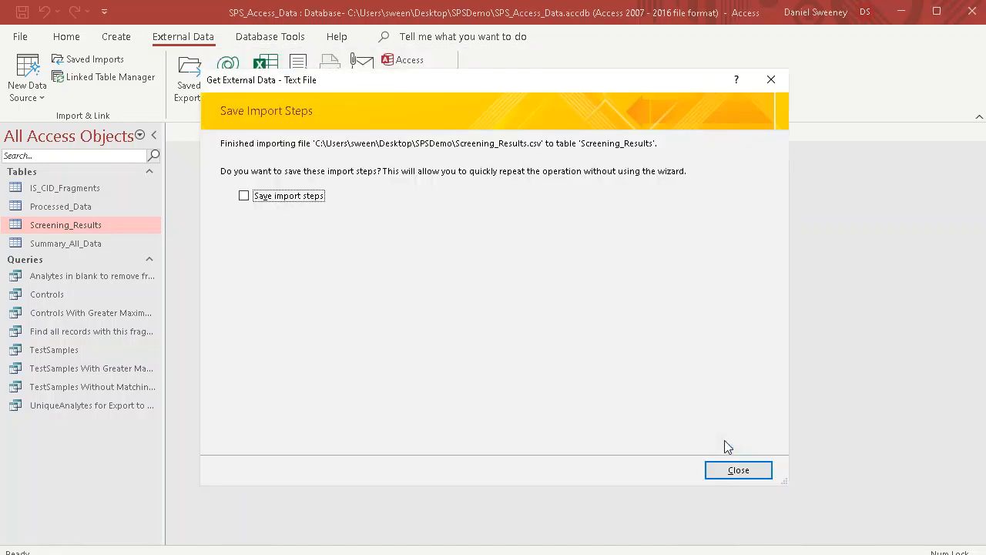
{"action": "left_click", "coordinate": [737, 470]}
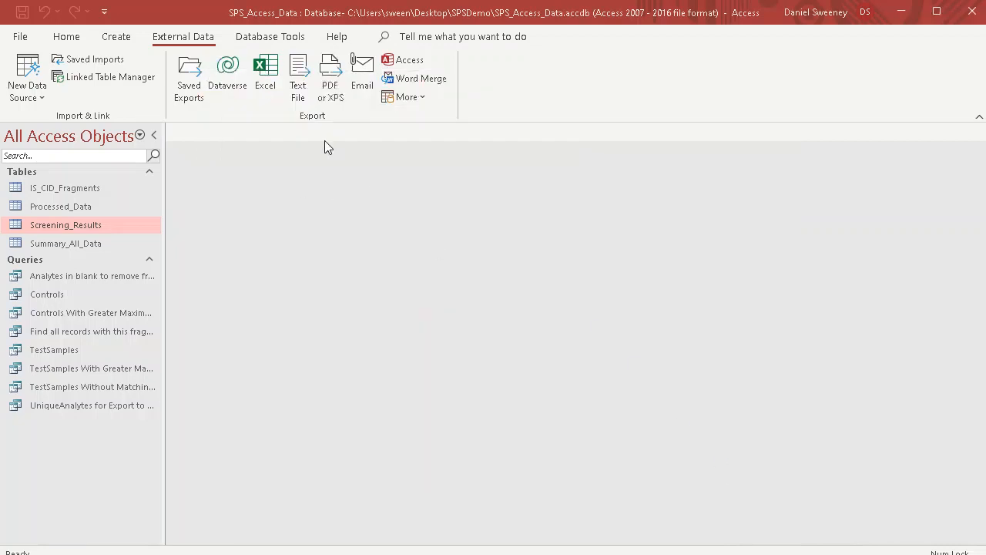
- Set up a text file import that appends Summary_All_Data.csv from the SPSDemo folder to the Summary_All_Data table
{"action": "left_click", "coordinate": [26, 66]}
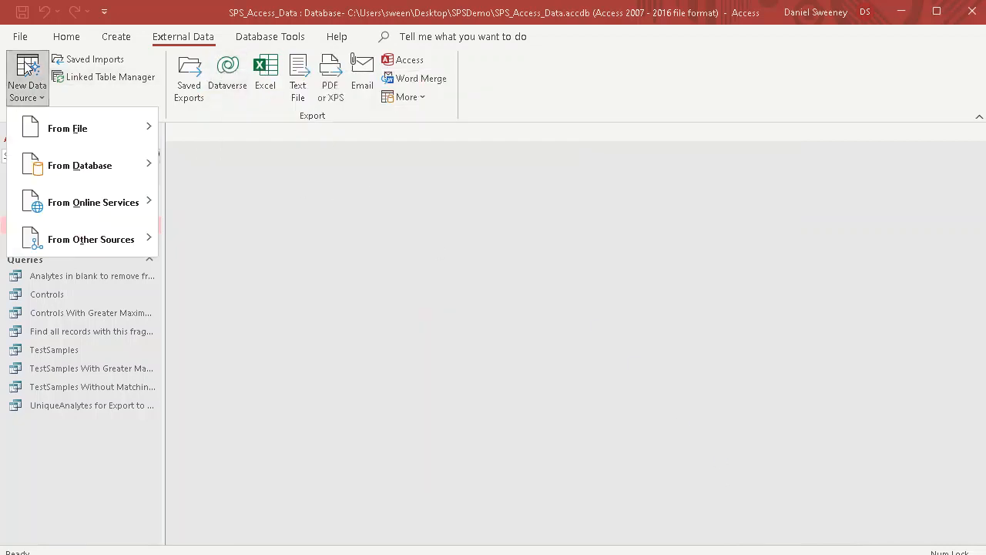
{"action": "mouse_move", "coordinate": [93, 128]}
{"action": "left_click", "coordinate": [231, 238]}
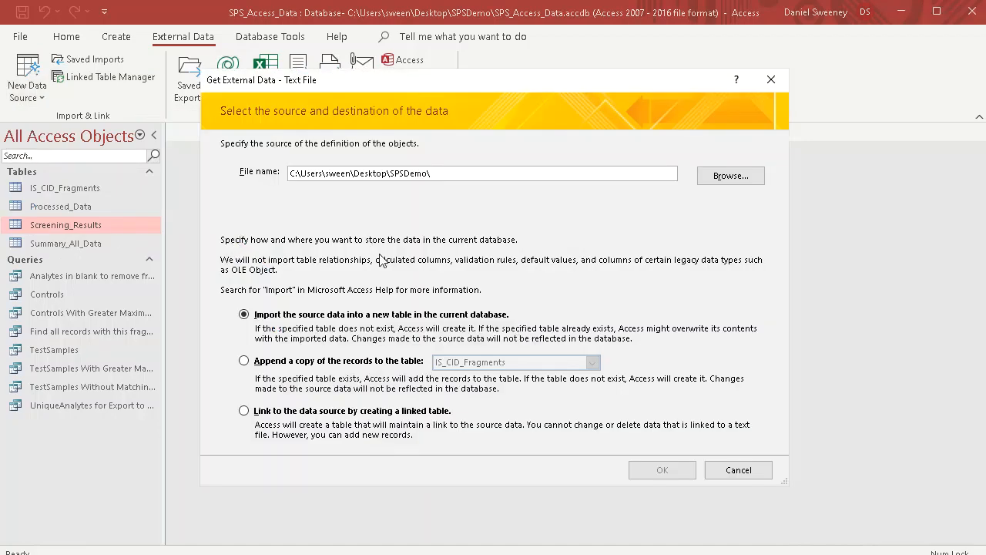
{"action": "left_click", "coordinate": [293, 361]}
{"action": "left_click", "coordinate": [465, 366]}
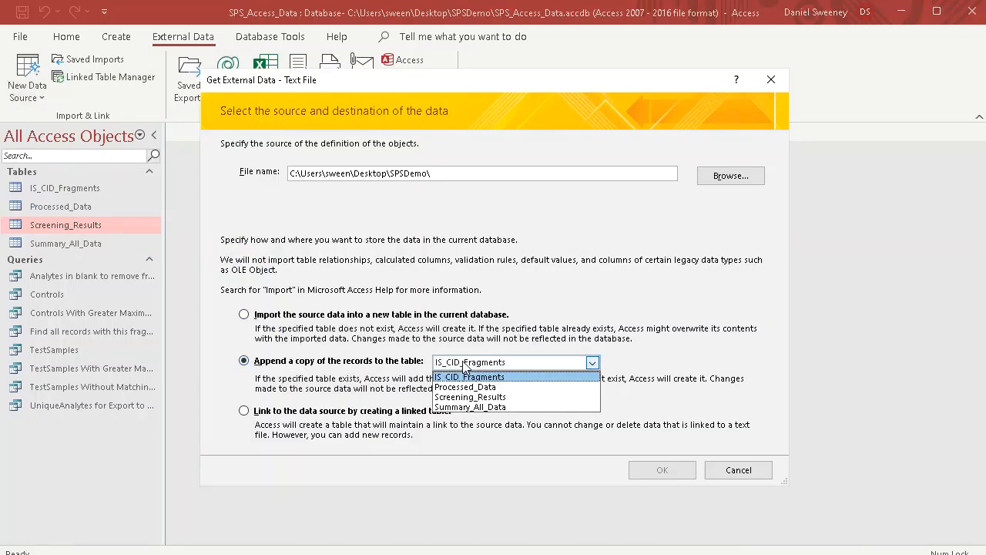
{"action": "left_click", "coordinate": [470, 407]}
{"action": "left_click", "coordinate": [717, 178]}
{"action": "double_click", "coordinate": [498, 216]}
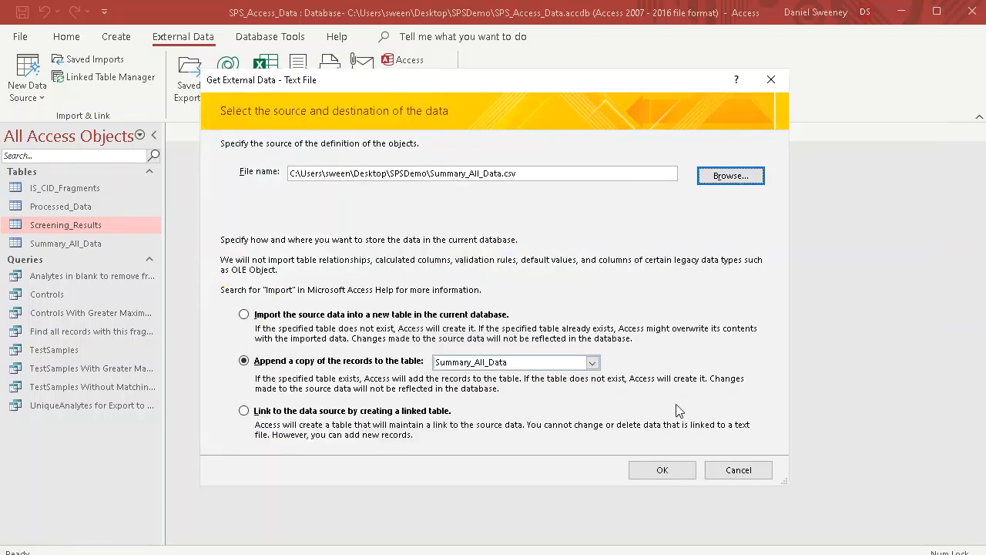
- Run the Summary_All_Data import as comma-delimited text without field names, and finish without saving the import steps
{"action": "left_click", "coordinate": [660, 470]}
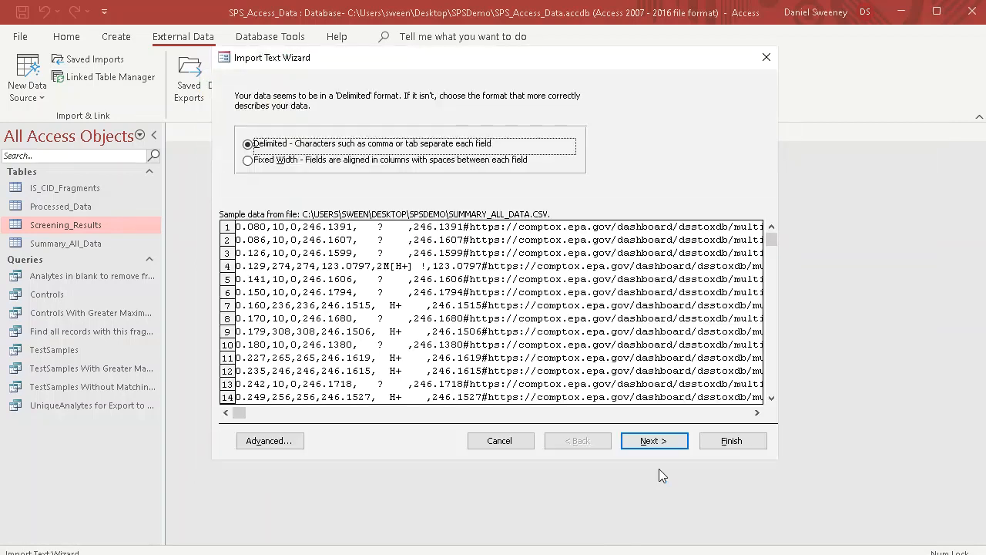
{"action": "left_click", "coordinate": [660, 443]}
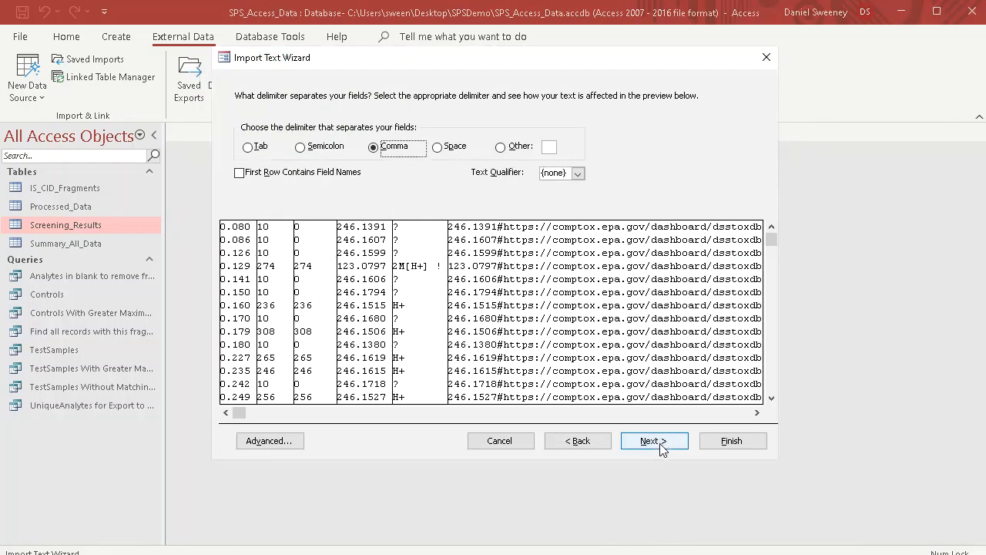
{"action": "left_click", "coordinate": [660, 447]}
{"action": "left_click", "coordinate": [727, 440]}
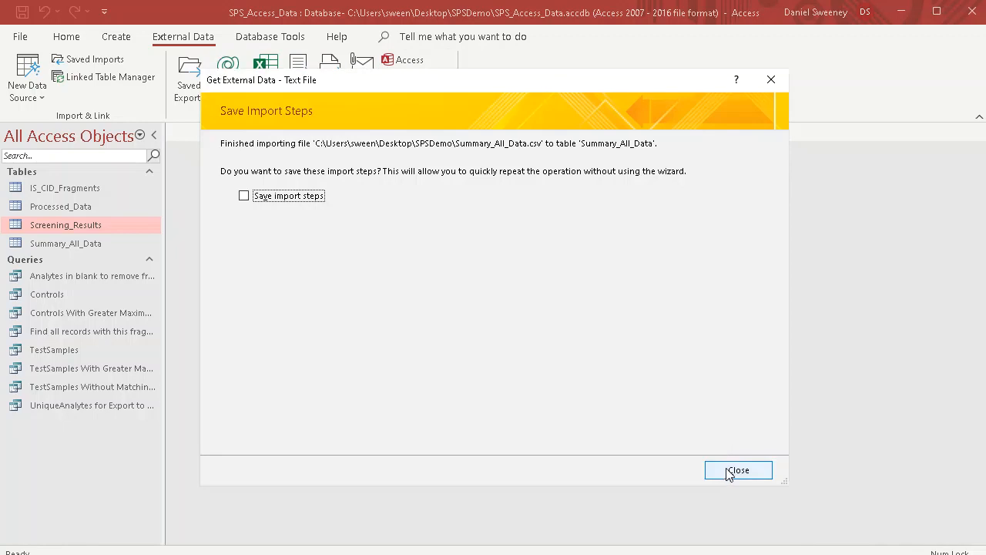
{"action": "left_click", "coordinate": [728, 471]}
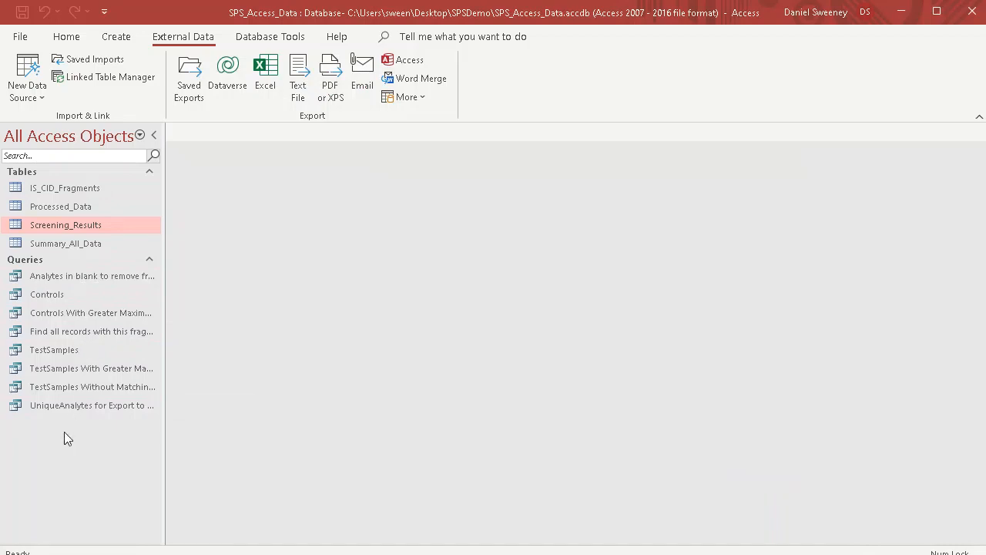
- Widen the object list and open the query "Analytes in blank to remove from the Screening Results"
{"action": "left_click_drag", "start_coordinate": [164, 260], "coordinate": [208, 260]}
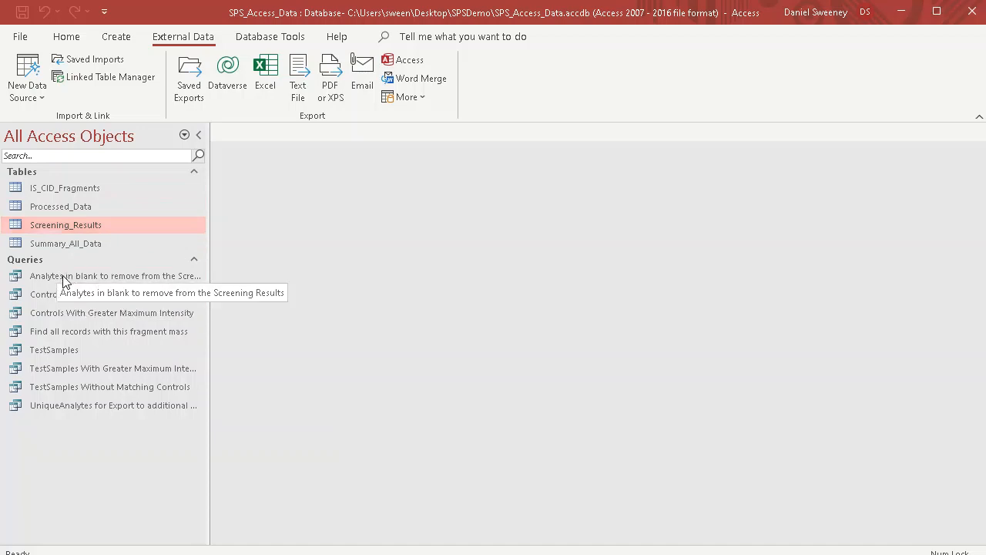
{"action": "left_click", "coordinate": [92, 277]}
{"action": "double_click", "coordinate": [94, 277]}
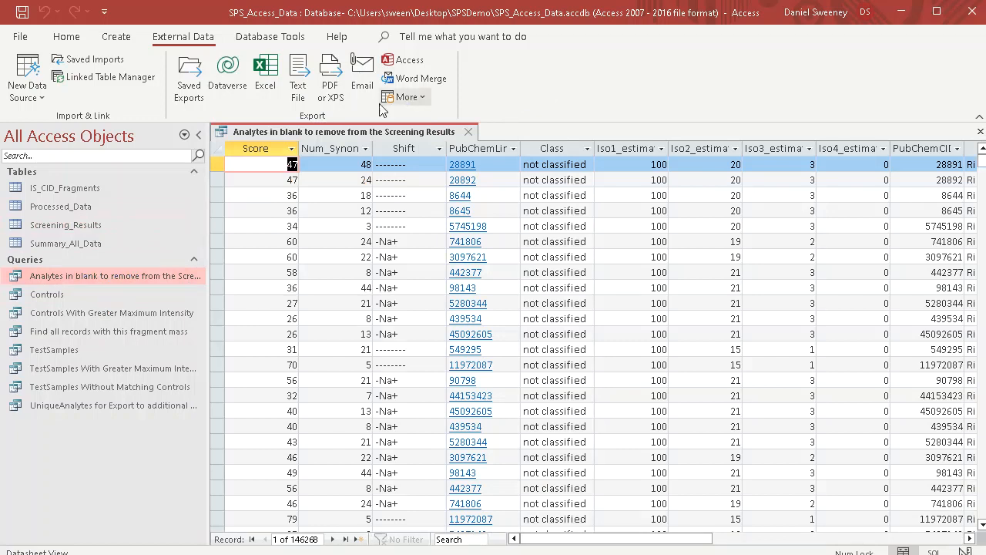
- Delete all records returned by the blank analytes query and close the query
{"action": "left_click", "coordinate": [72, 40]}
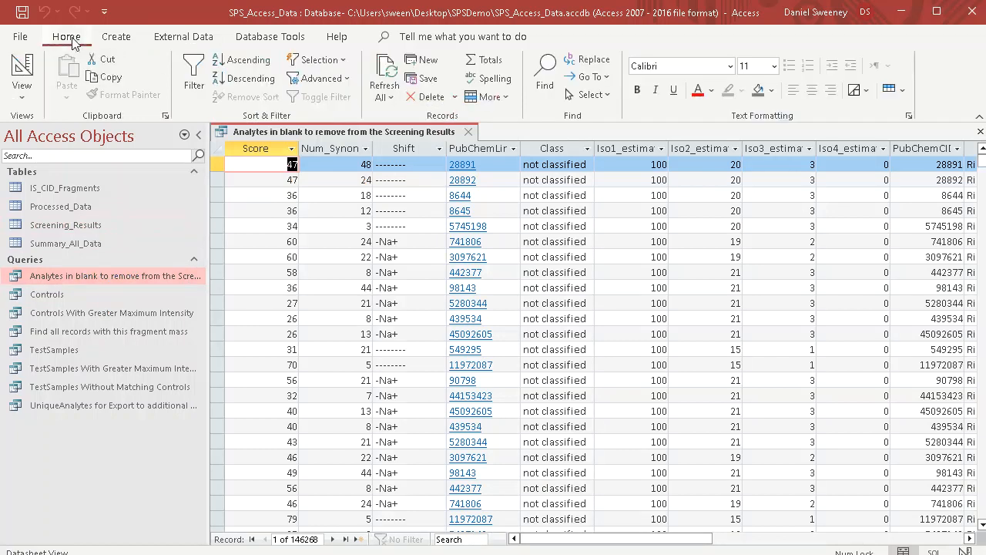
{"action": "left_click", "coordinate": [603, 96]}
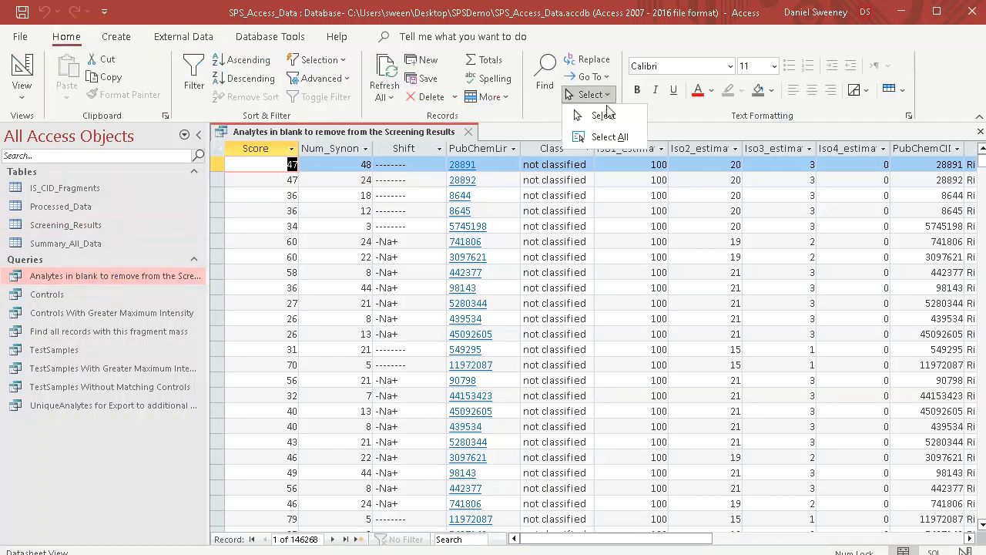
{"action": "left_click", "coordinate": [609, 136]}
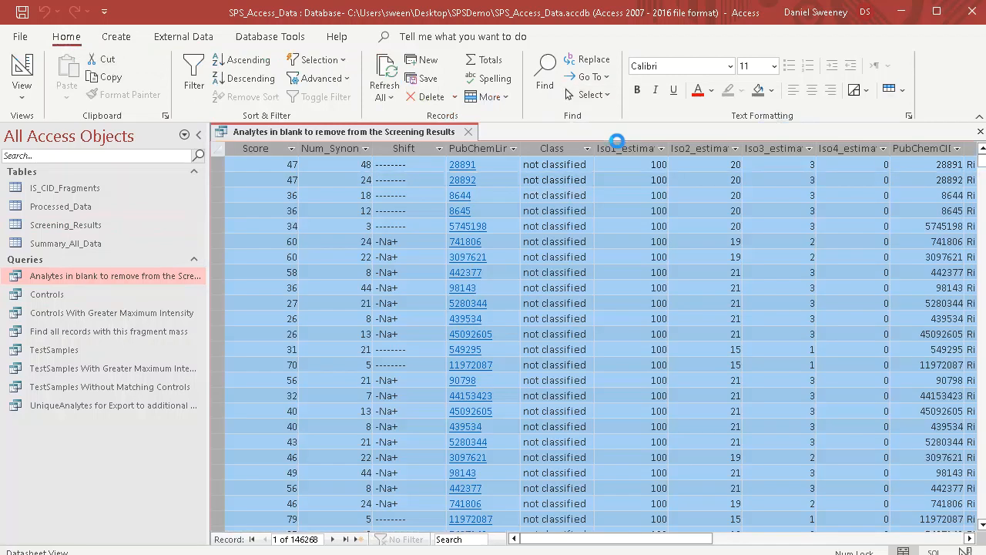
{"action": "left_click", "coordinate": [428, 97]}
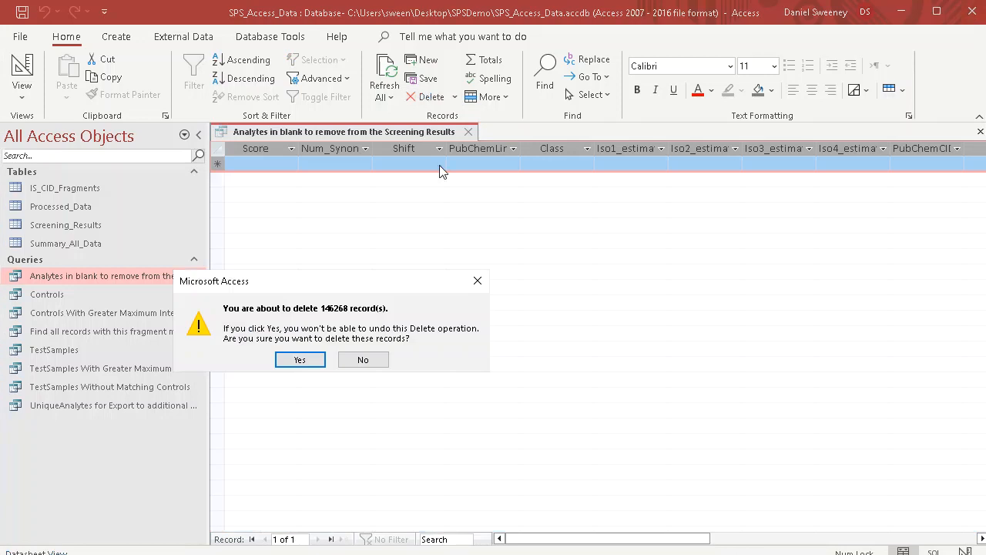
{"action": "left_click", "coordinate": [300, 360]}
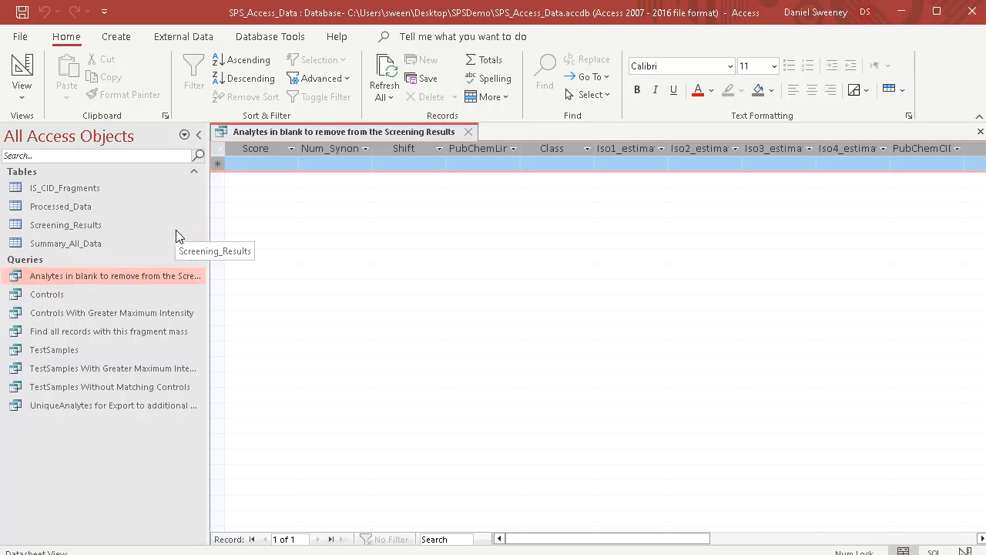
{"action": "left_click", "coordinate": [469, 133]}
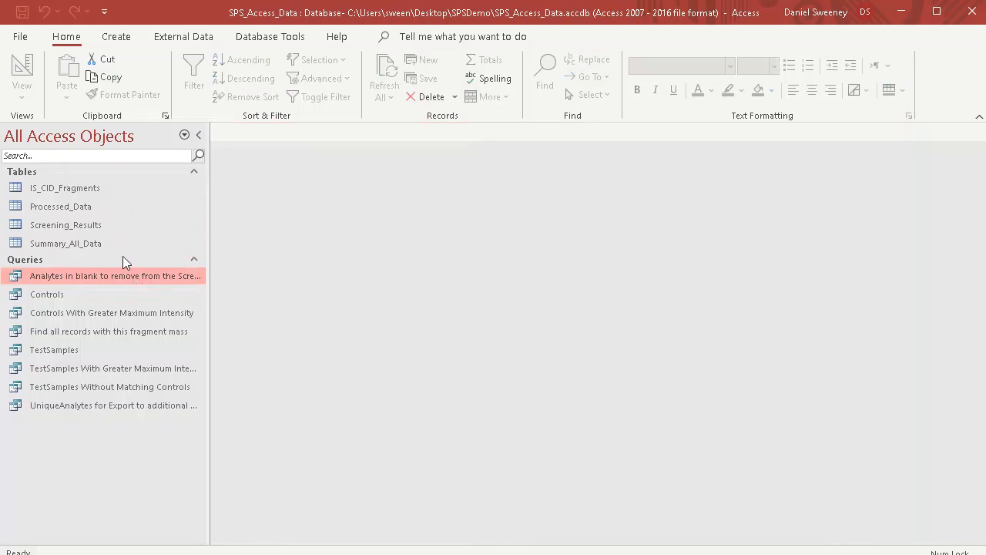
- Open the Processed_Data table and sort it by AccurateMass from smallest to largest
{"action": "double_click", "coordinate": [76, 208]}
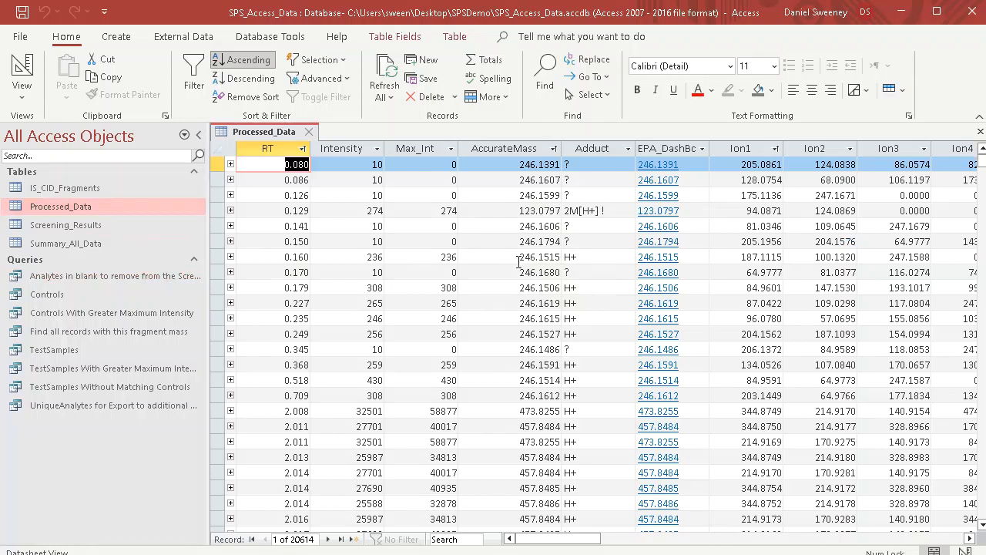
{"action": "left_click", "coordinate": [554, 149]}
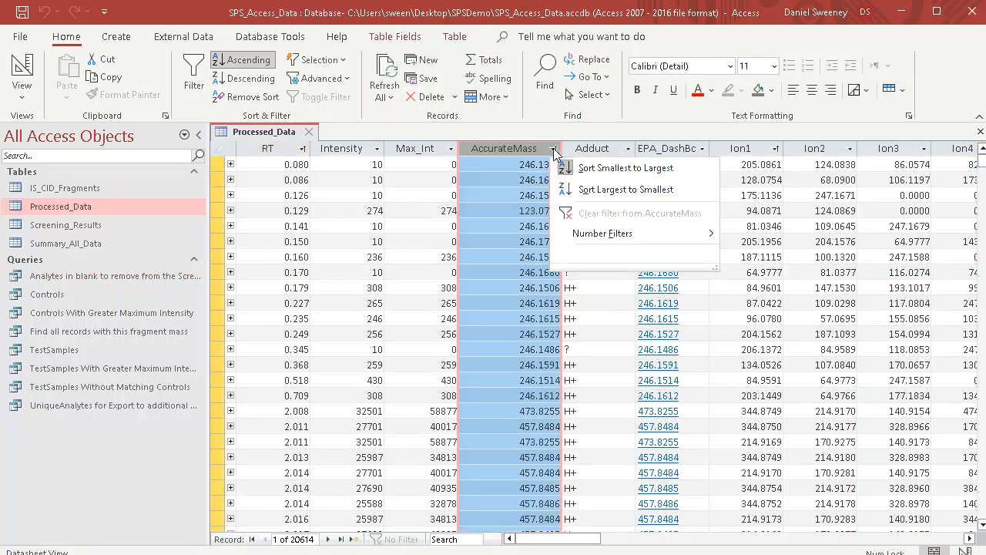
{"action": "left_click", "coordinate": [587, 168]}
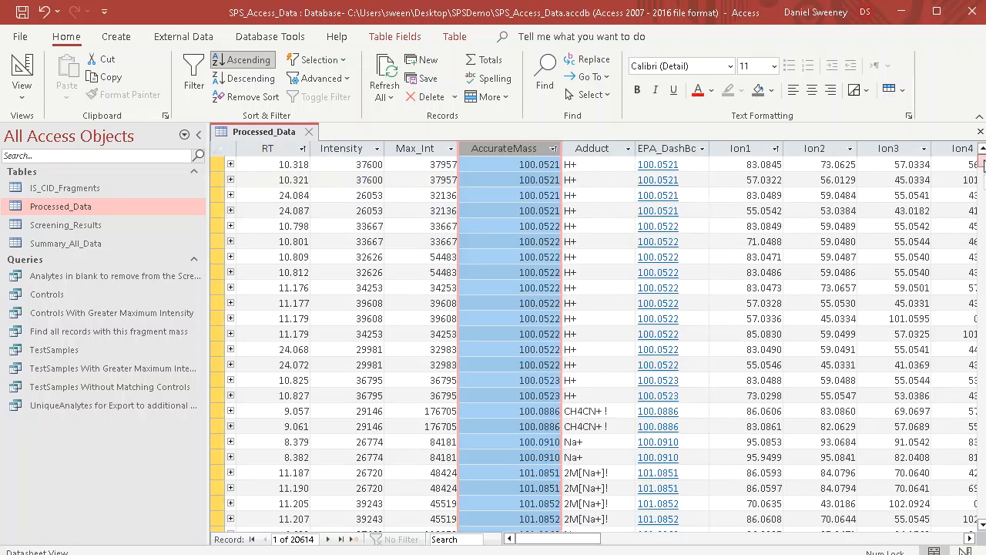
- Select the Processed_Data record with RT 2.910 and AccurateMass 176.0947, and examine its intensity, adduct, dashboard link and ion columns
{"action": "left_click_drag", "start_coordinate": [983, 164], "coordinate": [978, 197]}
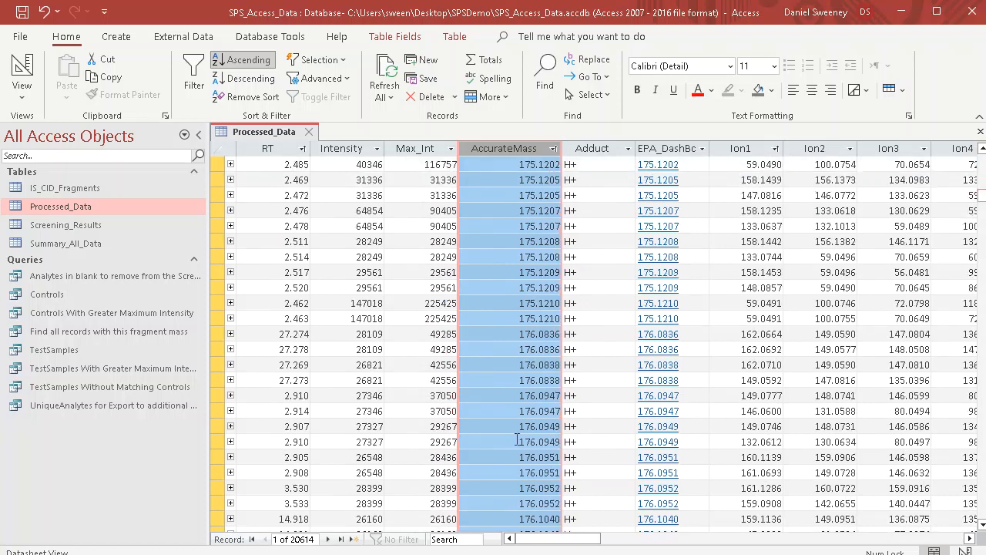
{"action": "left_click", "coordinate": [216, 399]}
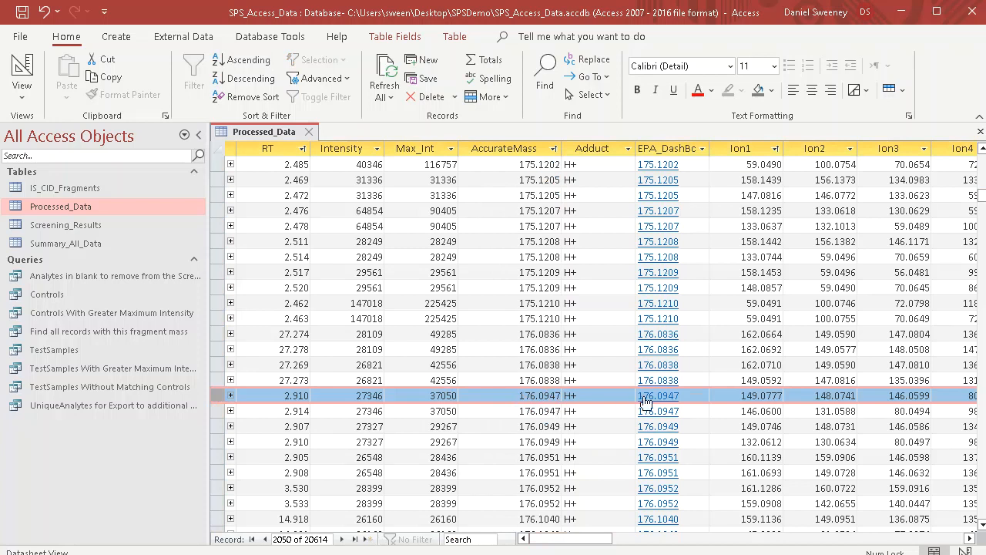
{"action": "left_click_drag", "start_coordinate": [591, 544], "coordinate": [676, 544]}
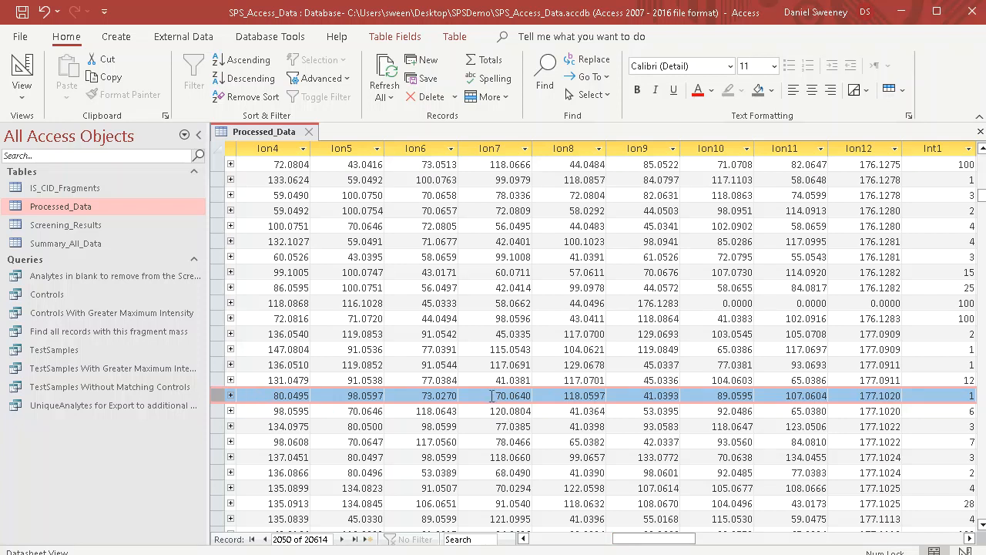
{"action": "left_click_drag", "start_coordinate": [669, 539], "coordinate": [597, 545]}
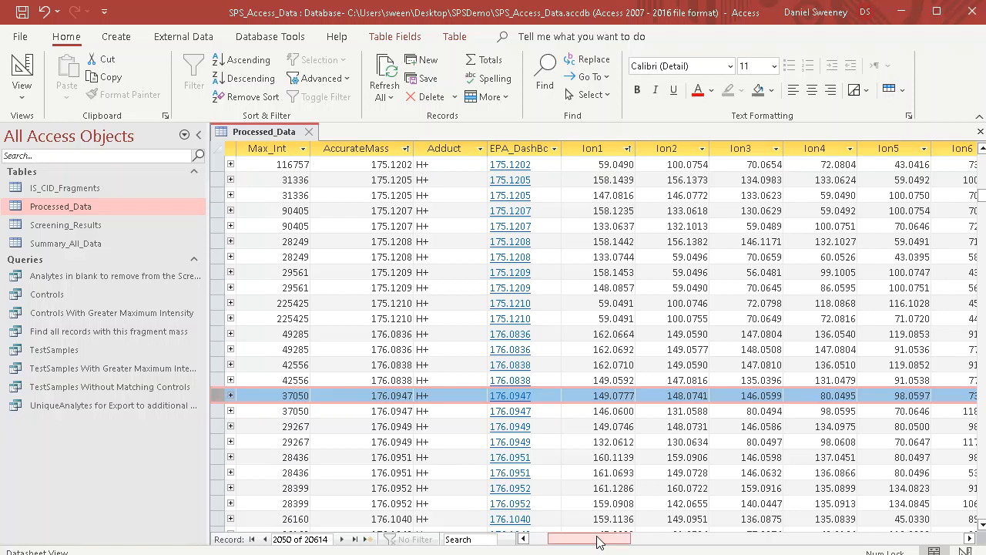
{"action": "left_click_drag", "start_coordinate": [597, 541], "coordinate": [521, 539]}
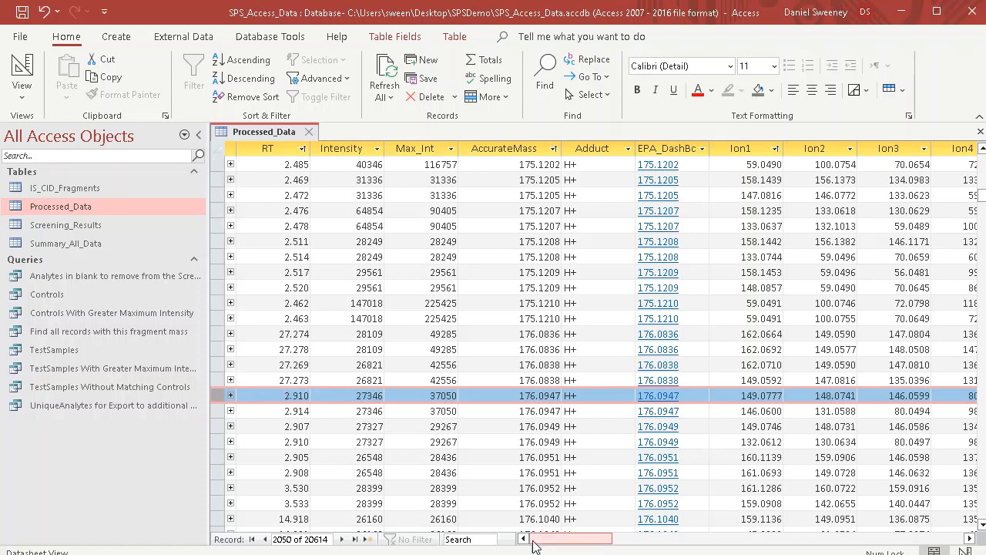
{"action": "mouse_move", "coordinate": [537, 542]}
{"action": "left_mouse_down"}
{"action": "mouse_move", "coordinate": [798, 528]}
{"action": "mouse_move", "coordinate": [547, 540]}
{"action": "left_mouse_up"}
{"action": "left_click_drag", "start_coordinate": [543, 544], "coordinate": [552, 544]}
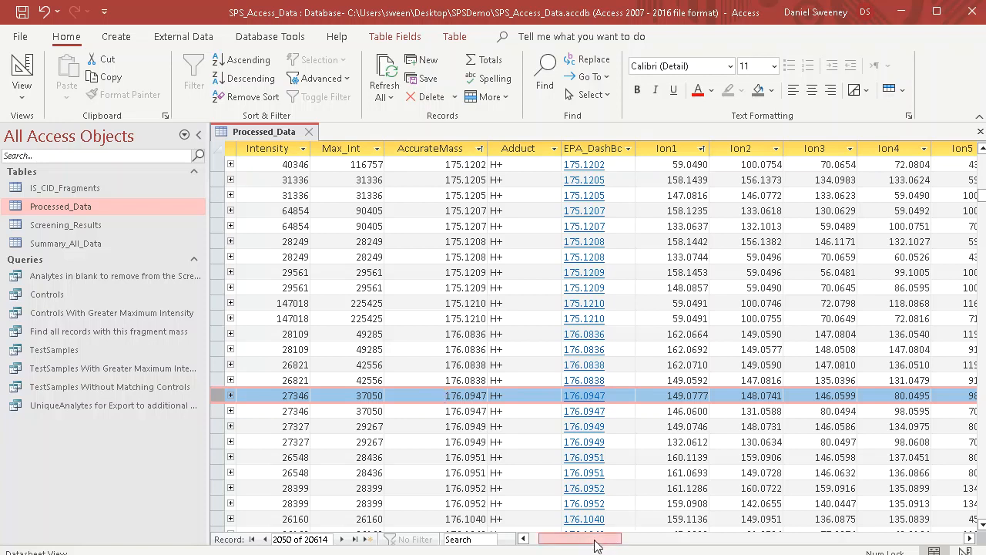
{"action": "left_click_drag", "start_coordinate": [599, 540], "coordinate": [601, 545]}
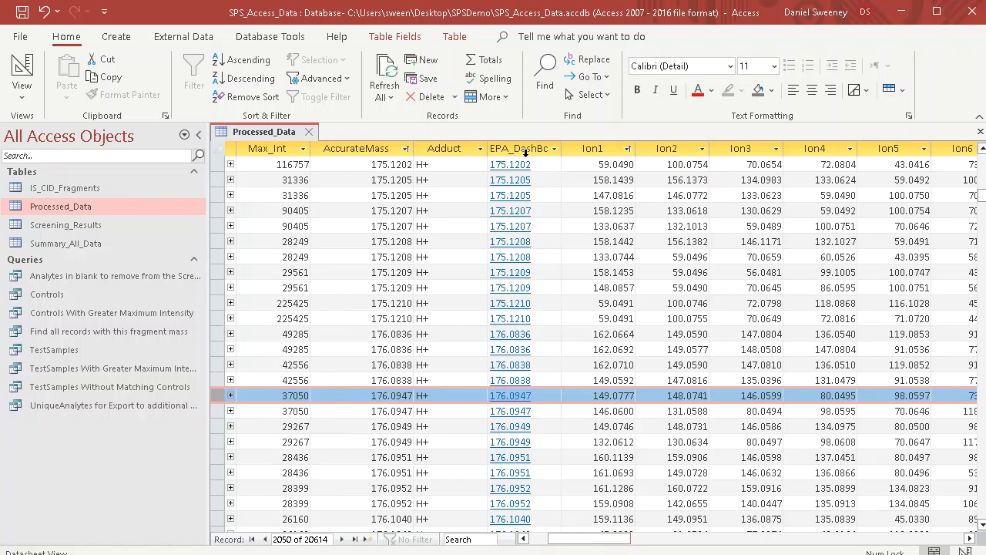
- Open the selected record's EPA dashboard link for mass 176.0947 and sort the listed chemicals by number of sources, highest first
{"action": "left_click", "coordinate": [516, 402]}
{"action": "left_click", "coordinate": [517, 402]}
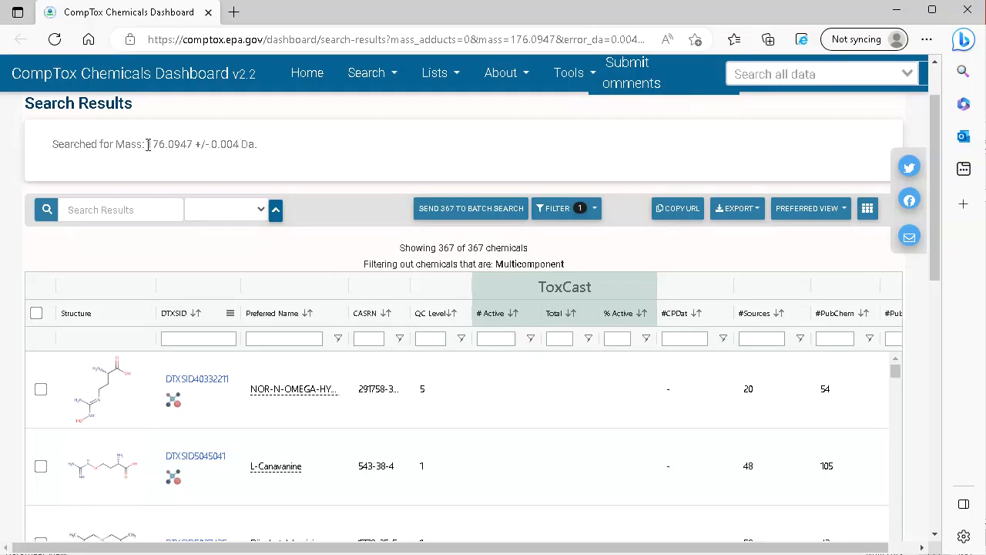
{"action": "mouse_move", "coordinate": [931, 224]}
{"action": "left_mouse_down"}
{"action": "mouse_move", "coordinate": [924, 332]}
{"action": "mouse_move", "coordinate": [928, 238]}
{"action": "left_mouse_up"}
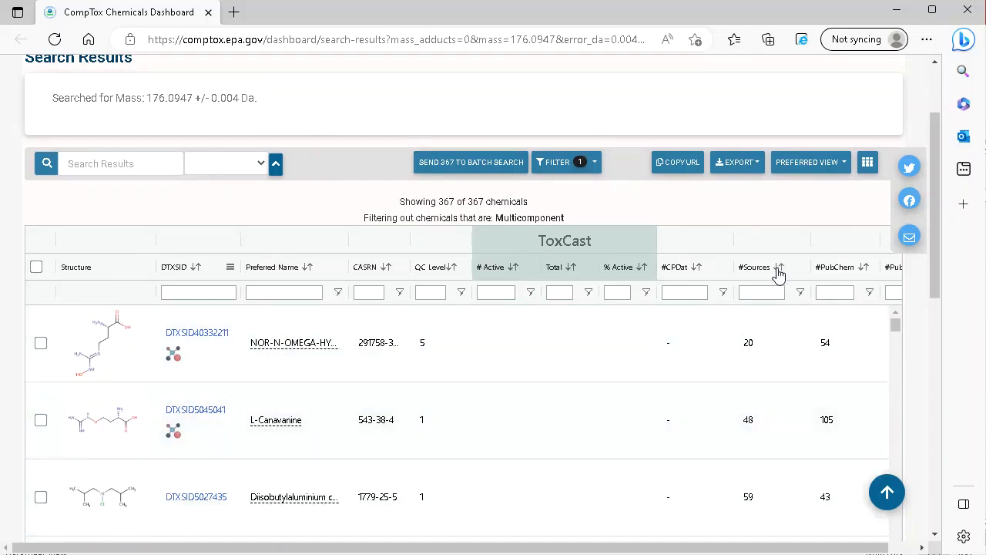
{"action": "left_click", "coordinate": [779, 268]}
{"action": "left_click", "coordinate": [779, 268]}
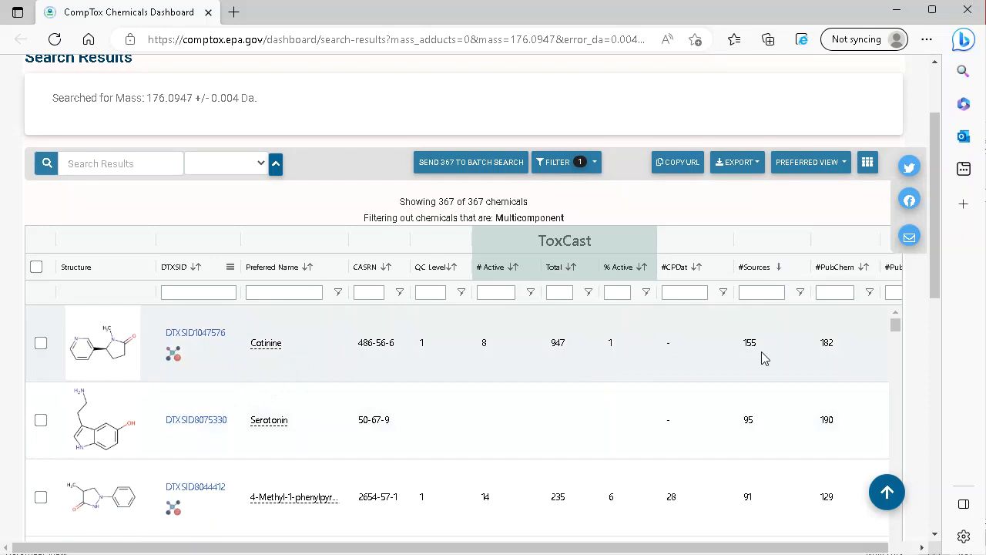
{"action": "left_click_drag", "start_coordinate": [937, 282], "coordinate": [937, 219]}
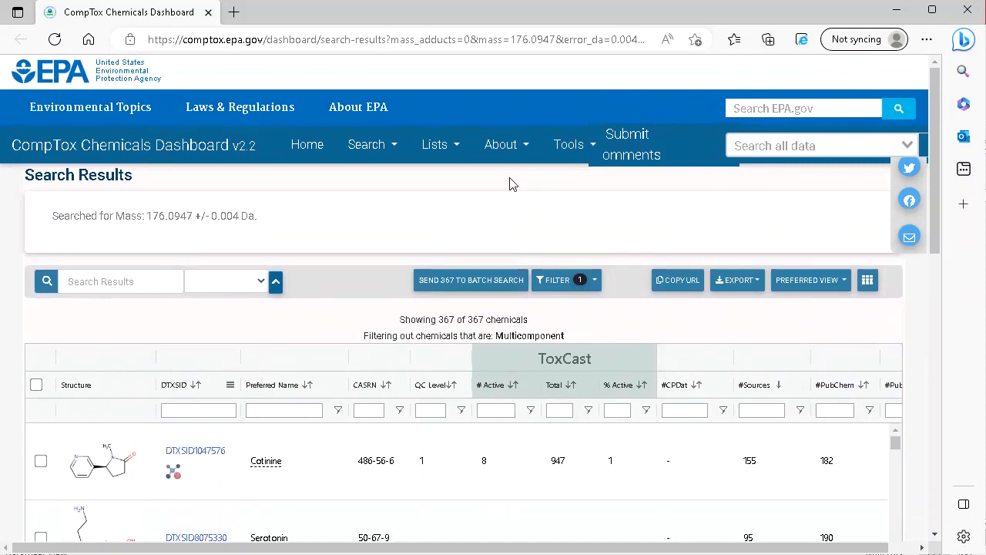
- Close the dashboard page and examine the 176.0947 record's remaining ion, intensity, isotope, ion mode, run name, primary text and analyte columns
{"action": "left_click", "coordinate": [968, 10]}
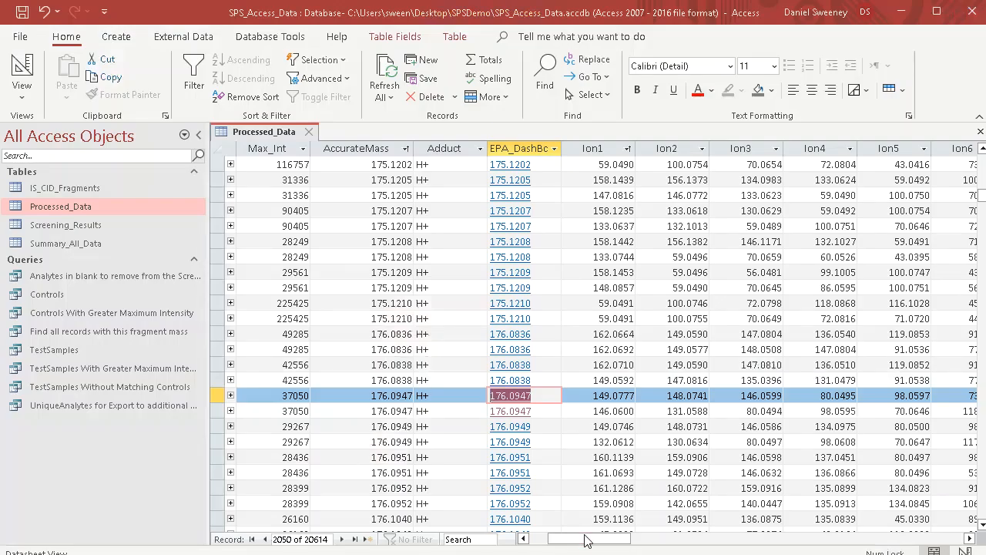
{"action": "left_click_drag", "start_coordinate": [587, 540], "coordinate": [637, 540]}
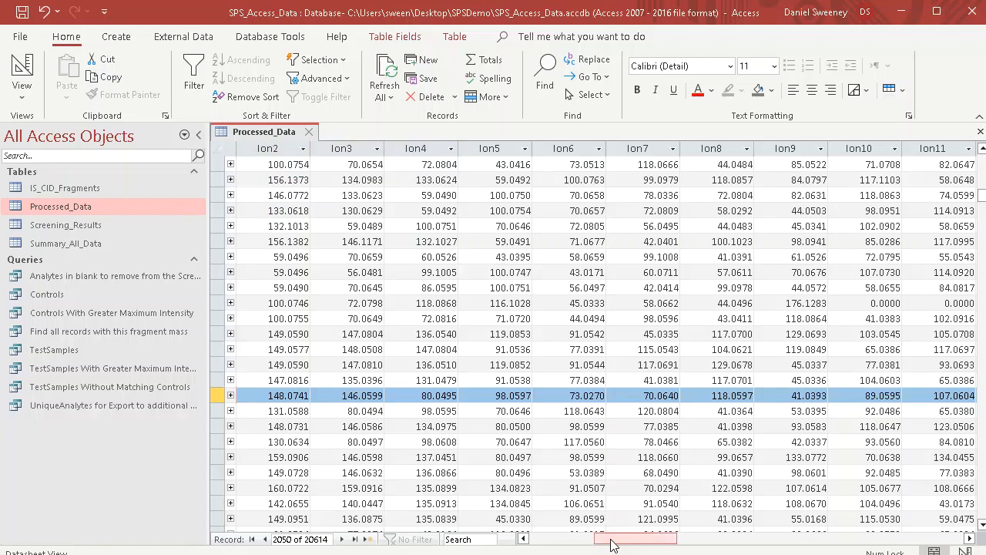
{"action": "left_click_drag", "start_coordinate": [613, 545], "coordinate": [646, 546]}
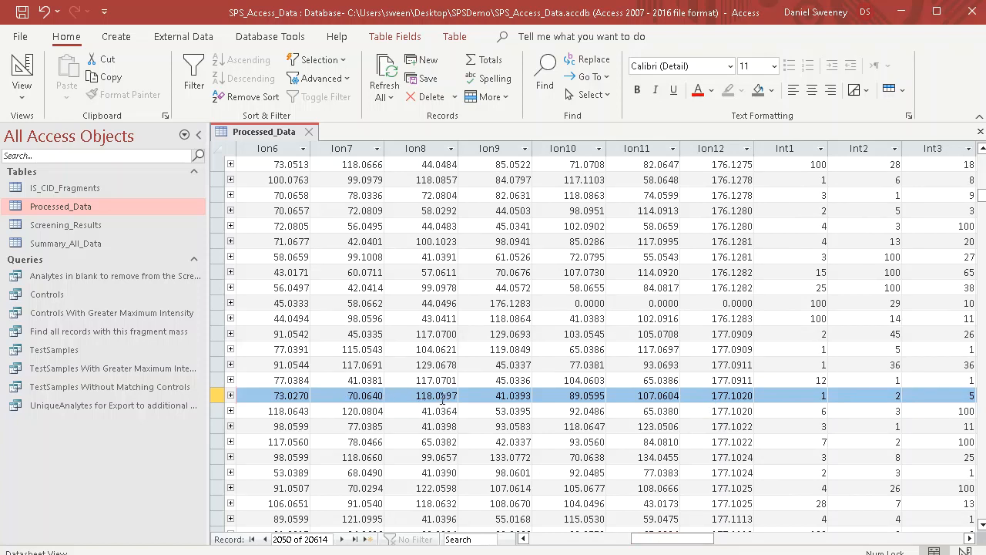
{"action": "mouse_move", "coordinate": [640, 540]}
{"action": "left_mouse_down"}
{"action": "mouse_move", "coordinate": [627, 540]}
{"action": "mouse_move", "coordinate": [648, 540]}
{"action": "left_mouse_up"}
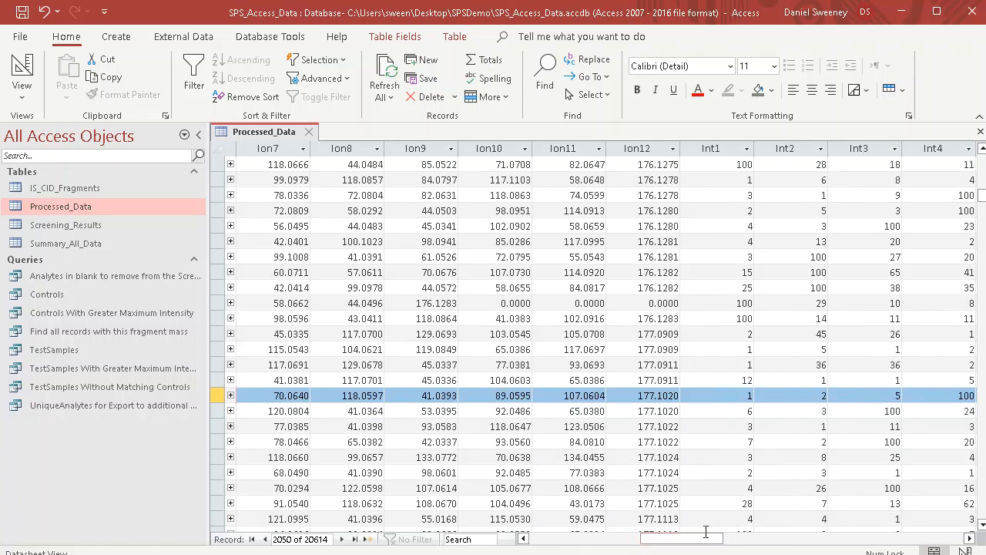
{"action": "left_click_drag", "start_coordinate": [702, 542], "coordinate": [724, 542]}
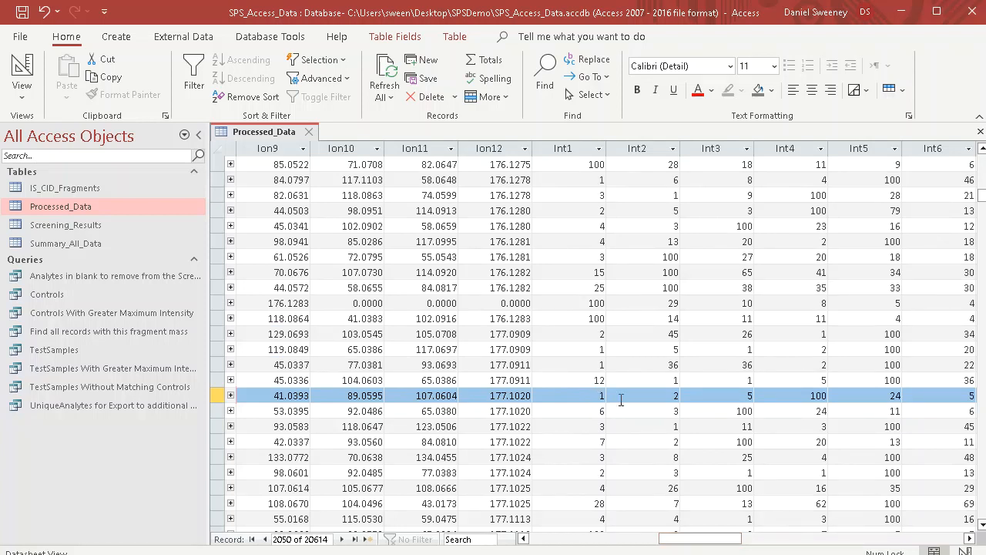
{"action": "left_click_drag", "start_coordinate": [675, 546], "coordinate": [765, 549]}
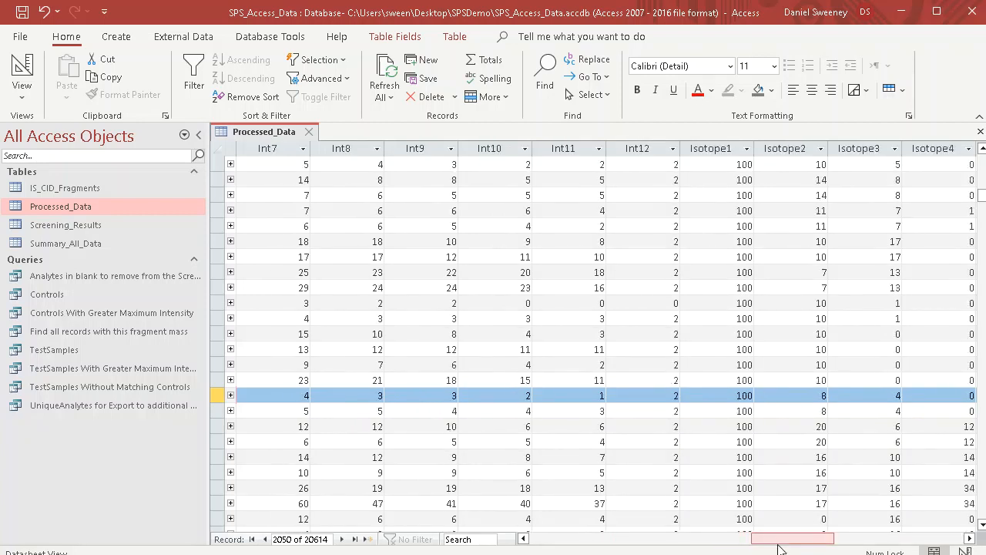
{"action": "left_click_drag", "start_coordinate": [779, 537], "coordinate": [797, 538]}
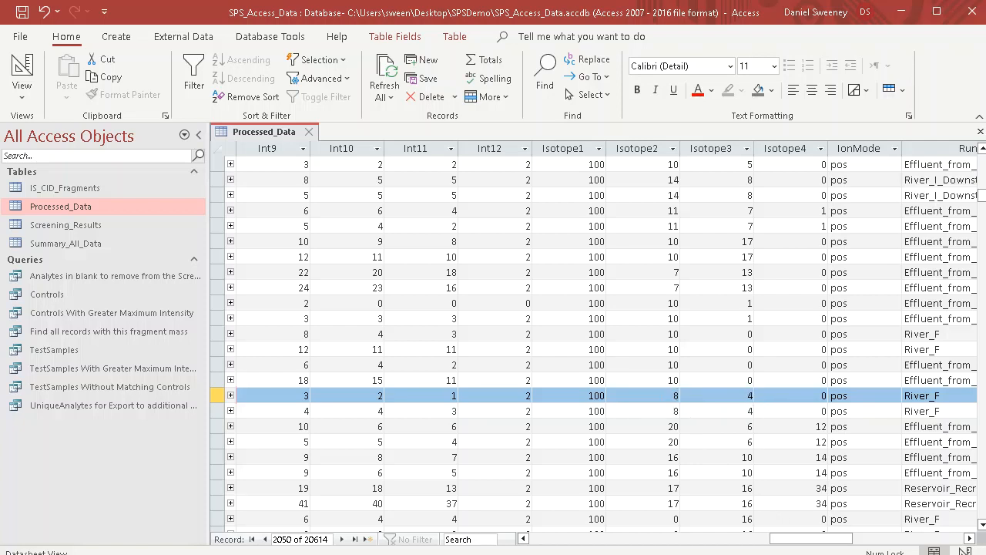
{"action": "left_click_drag", "start_coordinate": [808, 542], "coordinate": [822, 543]}
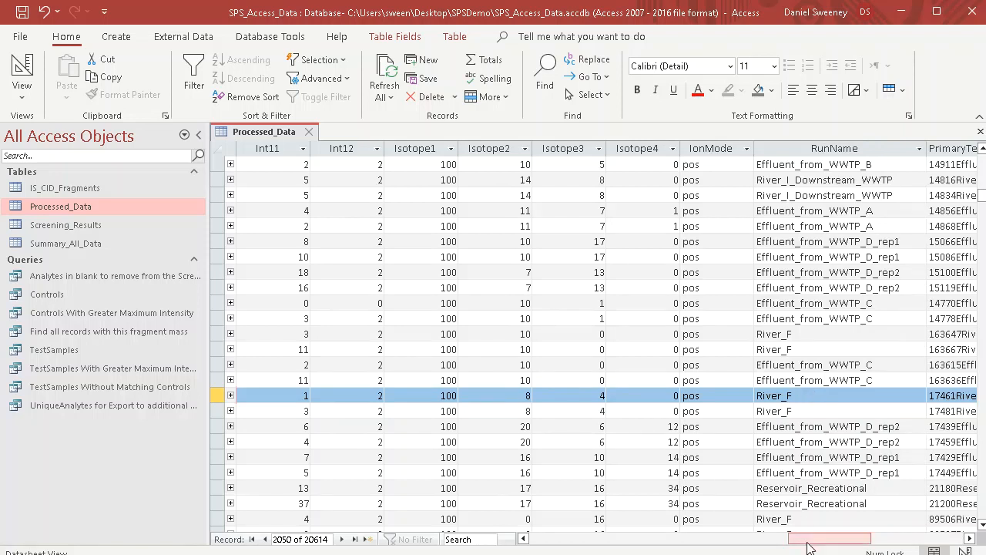
{"action": "left_click_drag", "start_coordinate": [815, 543], "coordinate": [825, 543]}
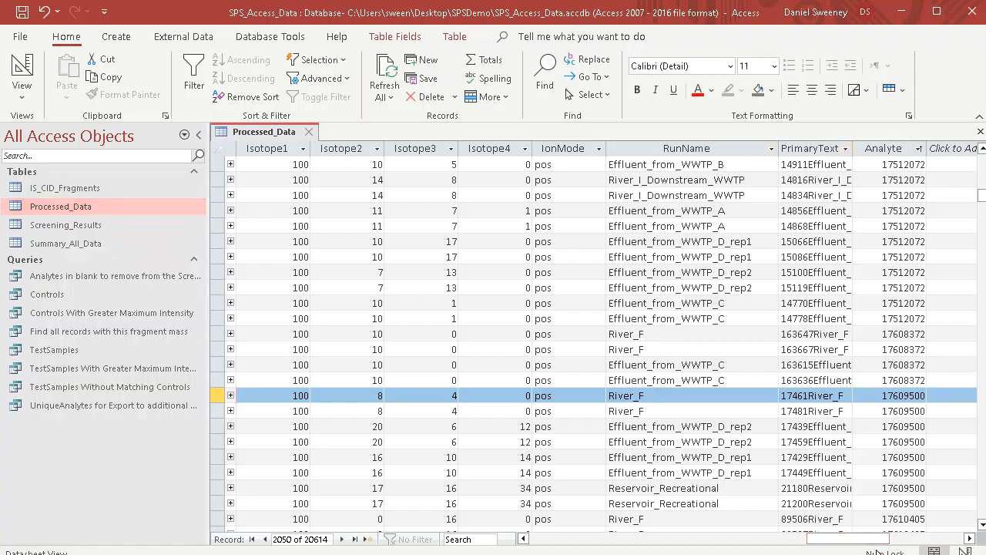
{"action": "left_click_drag", "start_coordinate": [867, 544], "coordinate": [875, 544]}
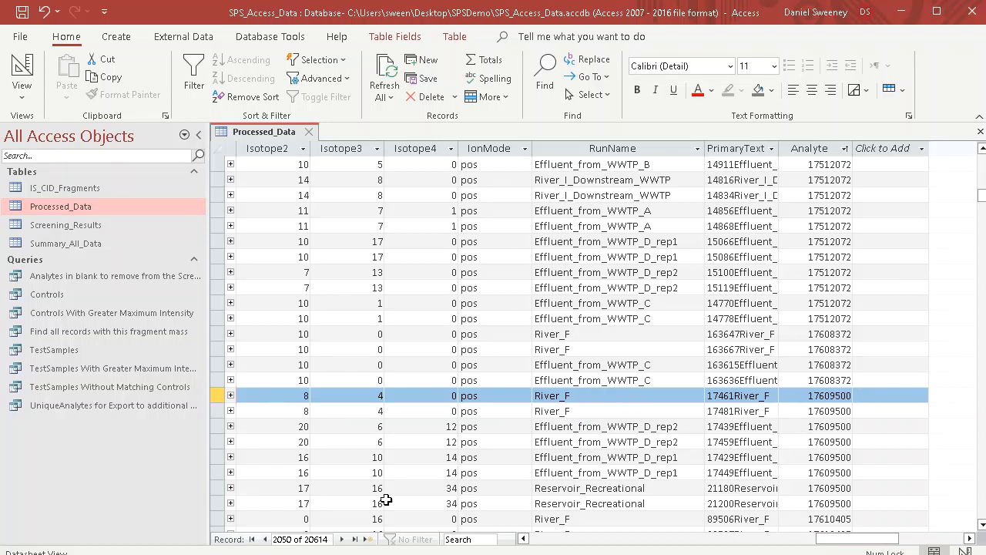
- Select the eight consecutive records with AccurateMass 176.0947 to 176.0952 and compare their retention times, run names and analyte numbers
{"action": "left_click_drag", "start_coordinate": [823, 538], "coordinate": [550, 542]}
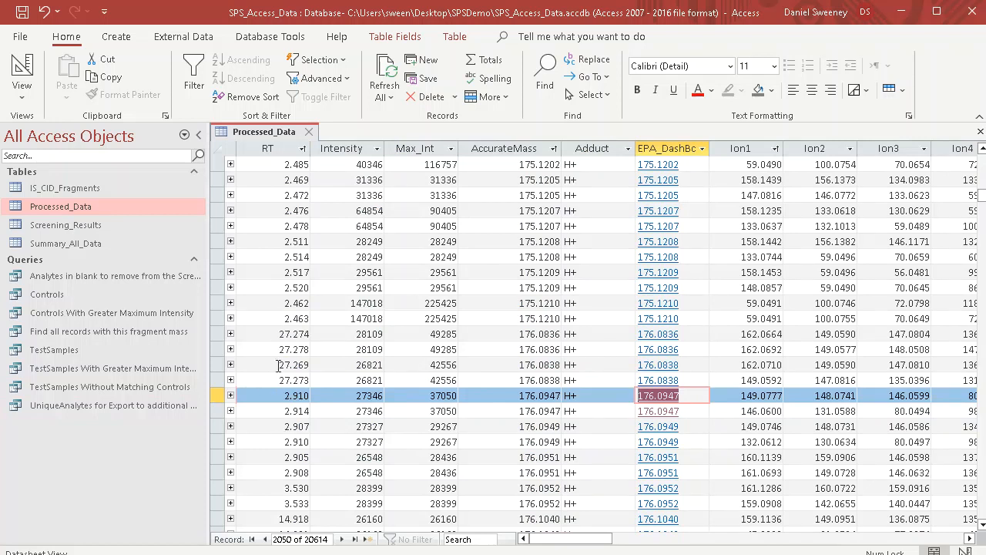
{"action": "left_click_drag", "start_coordinate": [217, 399], "coordinate": [221, 502]}
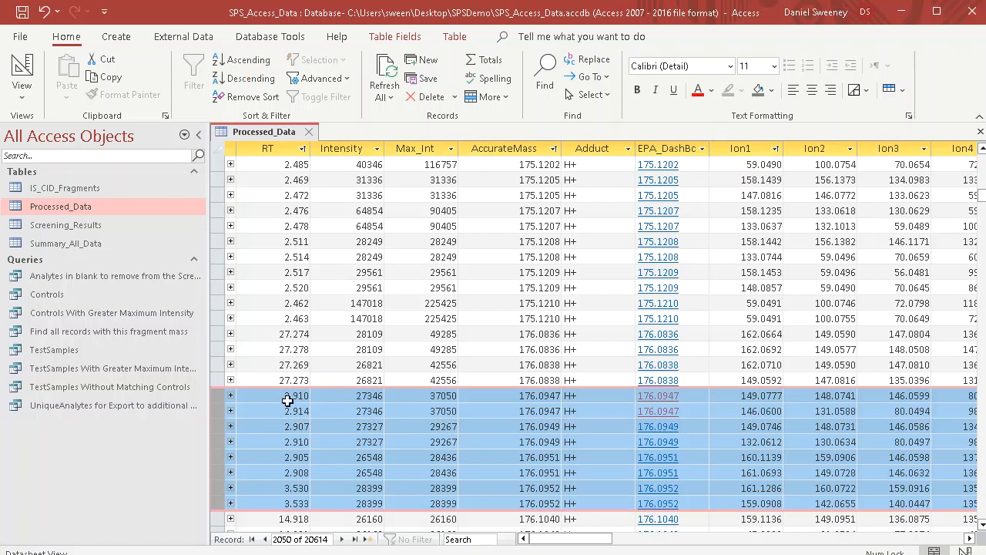
{"action": "left_click_drag", "start_coordinate": [550, 542], "coordinate": [858, 541]}
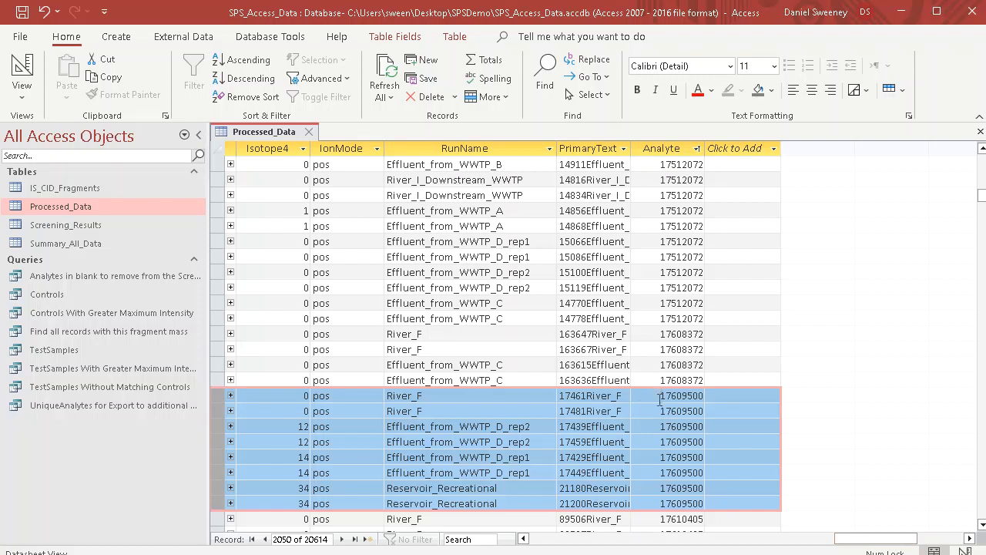
{"action": "left_click_drag", "start_coordinate": [877, 538], "coordinate": [571, 538]}
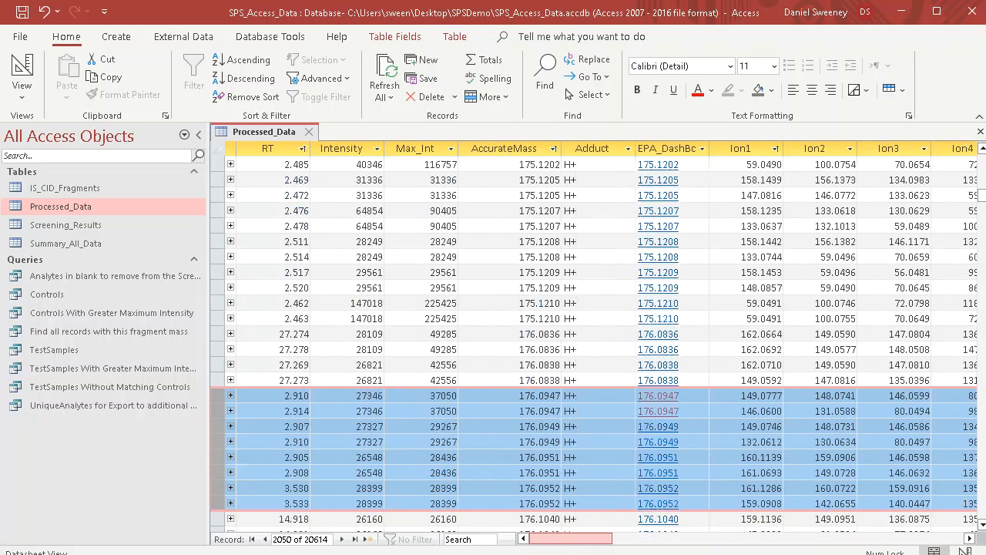
- Select only the record with RT 2.910 and expand its related screening results to examine the full candidate list
{"action": "left_click", "coordinate": [222, 401]}
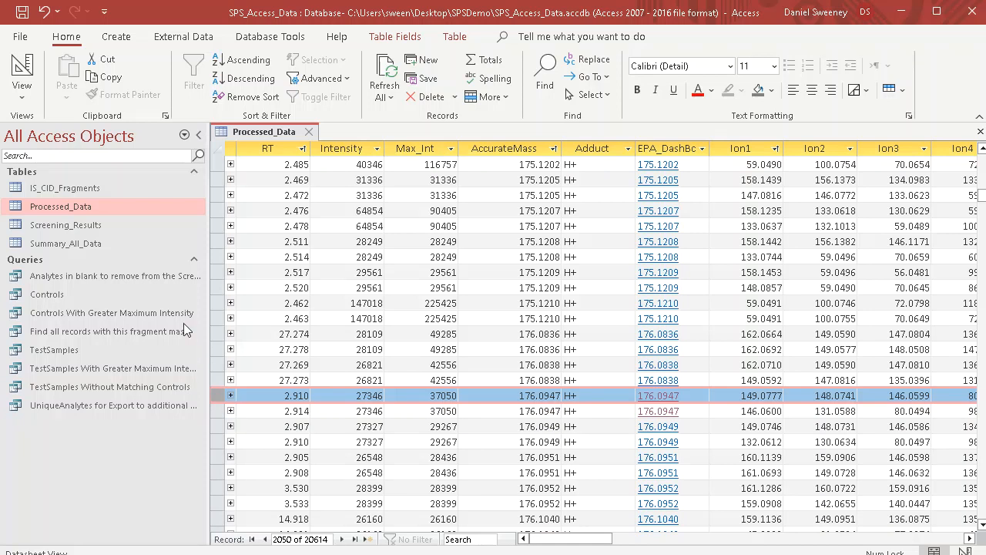
{"action": "left_click", "coordinate": [231, 396]}
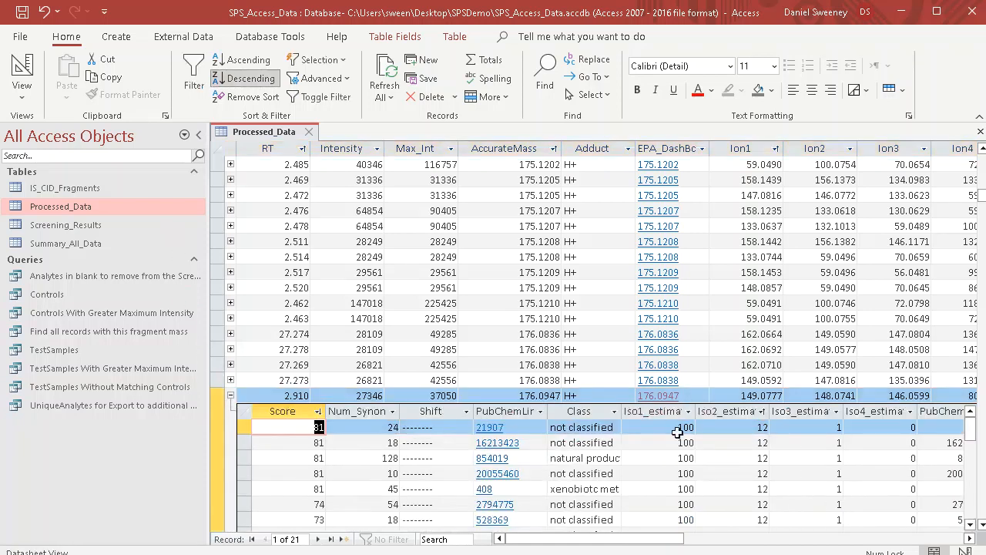
{"action": "left_click", "coordinate": [983, 526]}
{"action": "left_click", "coordinate": [983, 525]}
{"action": "left_click", "coordinate": [983, 526]}
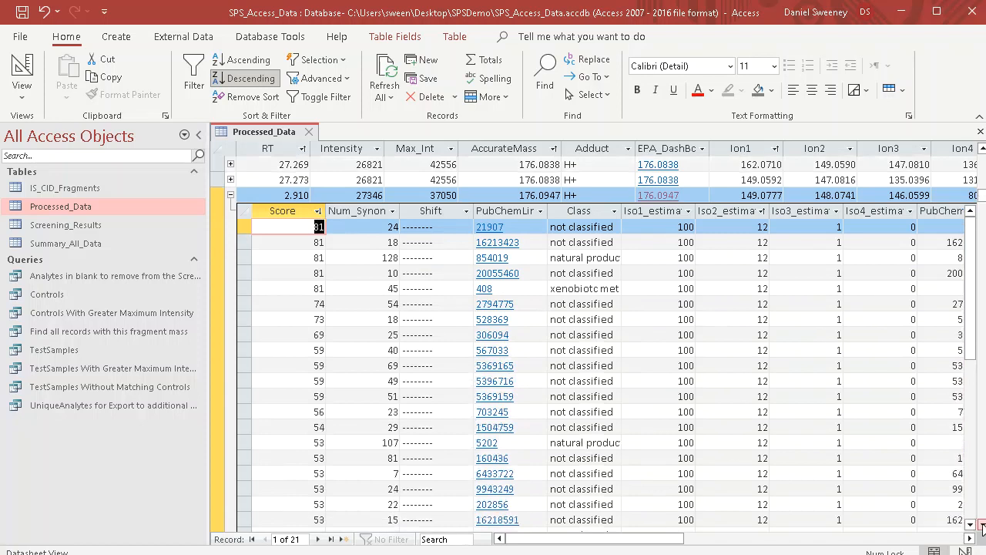
{"action": "left_click", "coordinate": [983, 525]}
{"action": "left_click", "coordinate": [983, 526]}
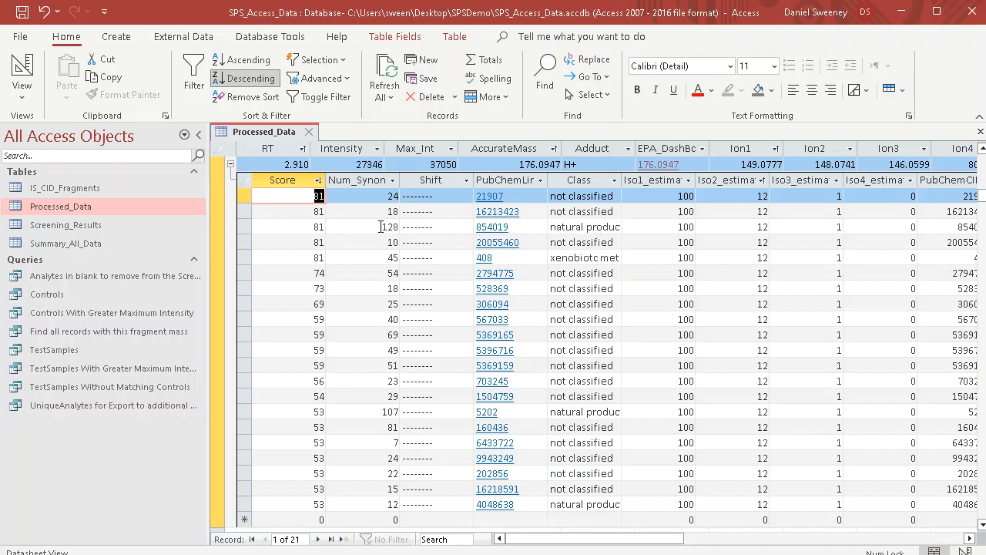
- Open the PubChem page for candidate 854019, view its Chemical and Physical Properties section, and return to the Access table
{"action": "left_click", "coordinate": [499, 233]}
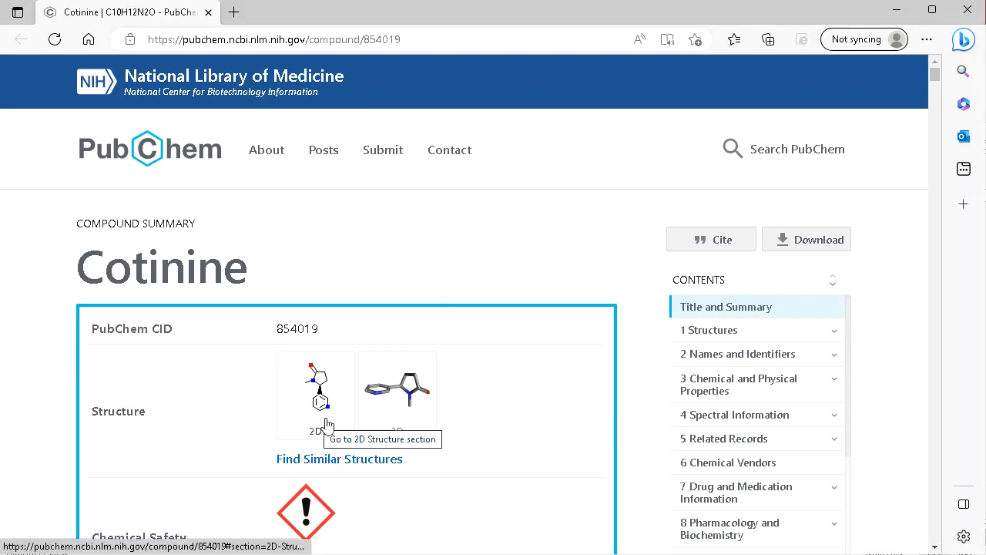
{"action": "left_click", "coordinate": [710, 387]}
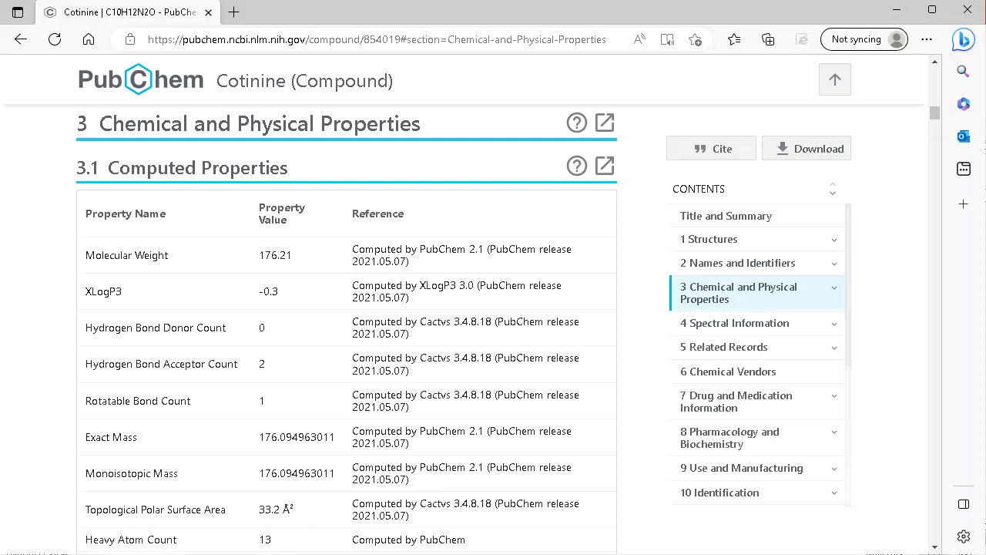
{"action": "key", "text": "alt+Tab"}
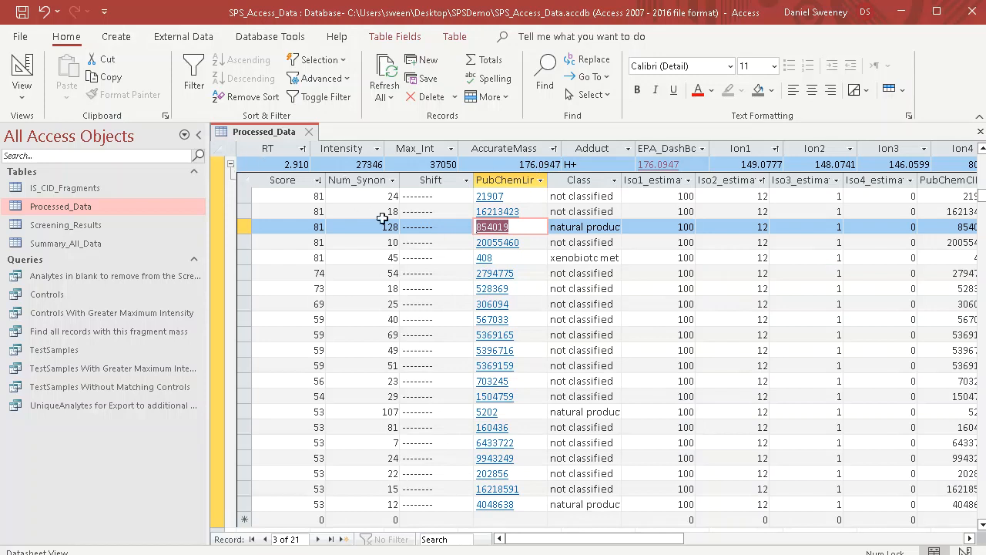
- Open the PubChem page for candidate 408 to view the compound, and close both PubChem pages
{"action": "left_click", "coordinate": [485, 259]}
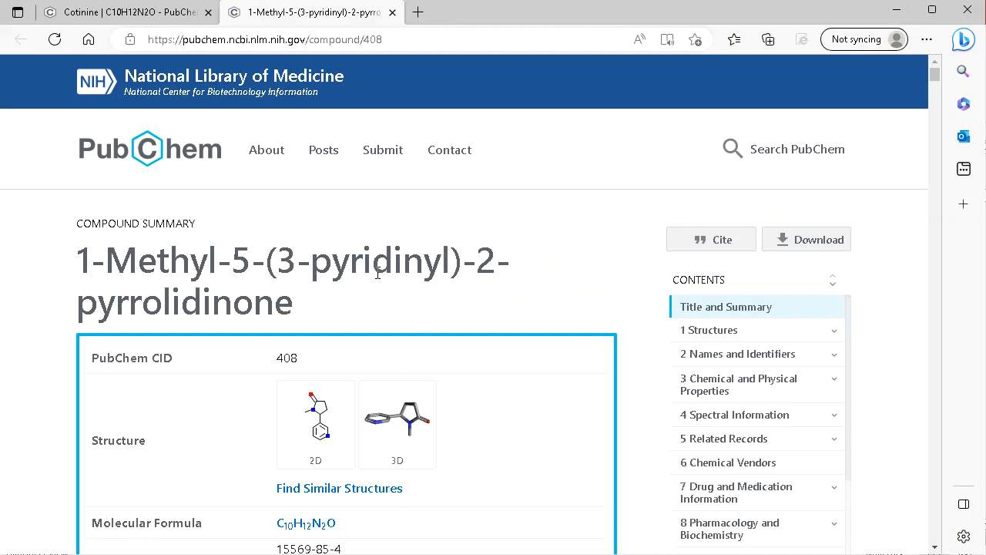
{"action": "left_click", "coordinate": [393, 12]}
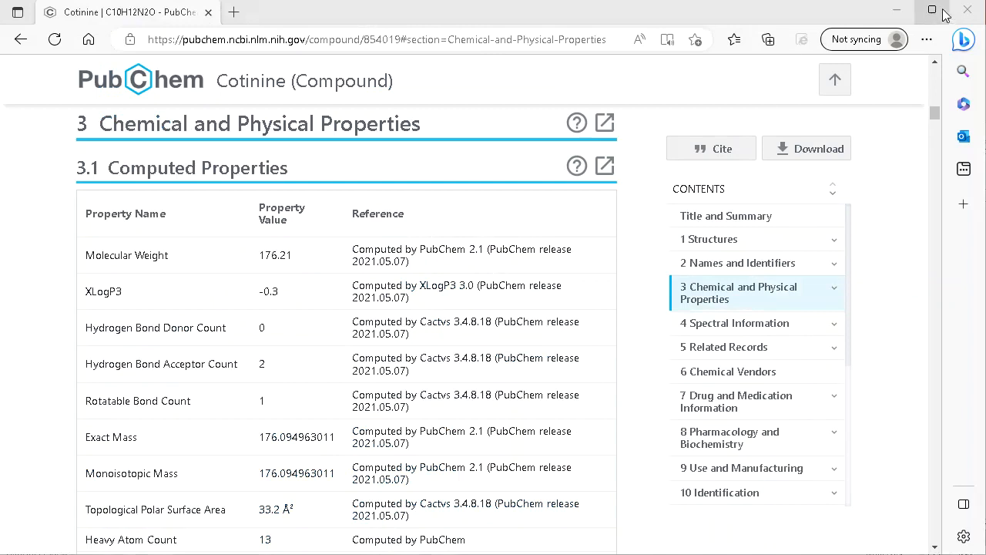
{"action": "left_click", "coordinate": [969, 10]}
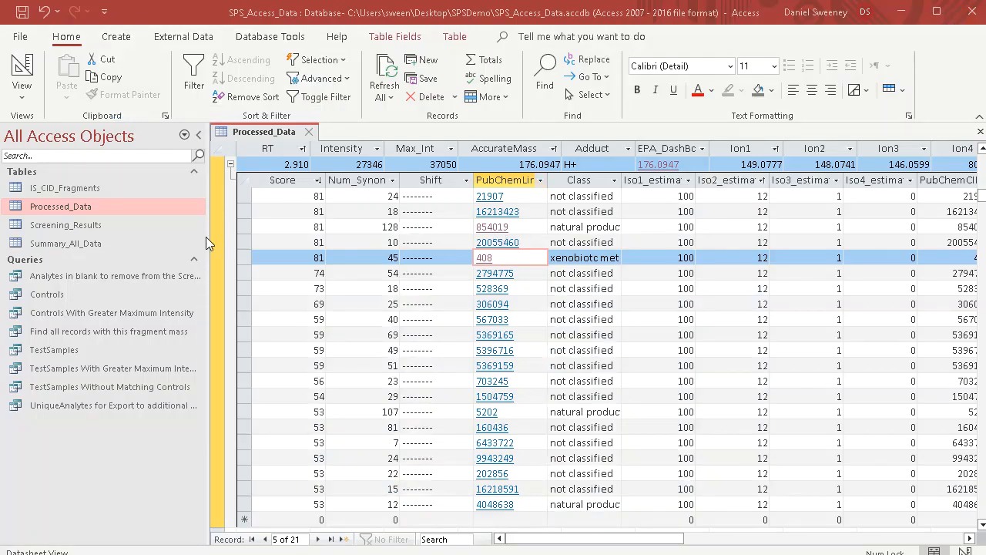
- Open the Screening_Results table and filter the Class column to show only fungicide
{"action": "double_click", "coordinate": [77, 225]}
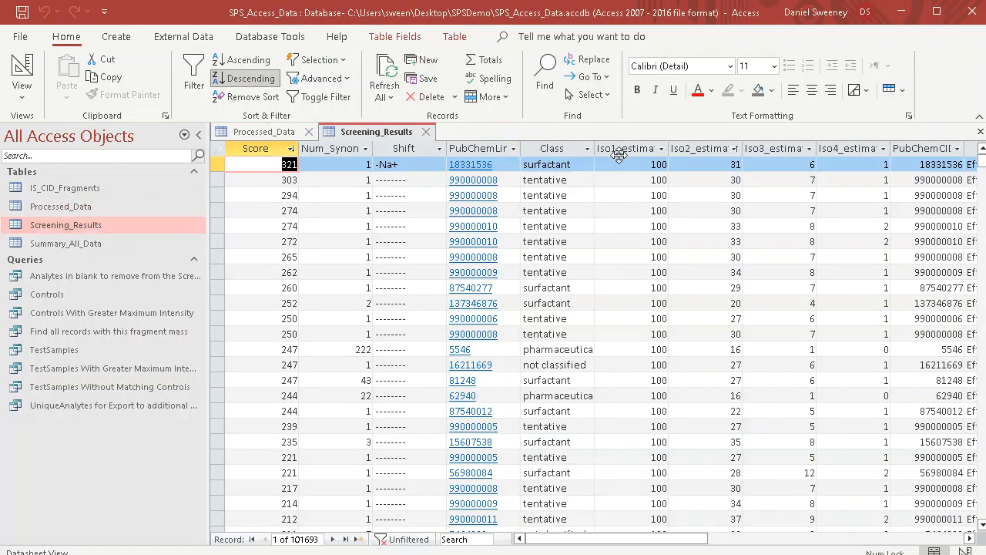
{"action": "left_click", "coordinate": [587, 150]}
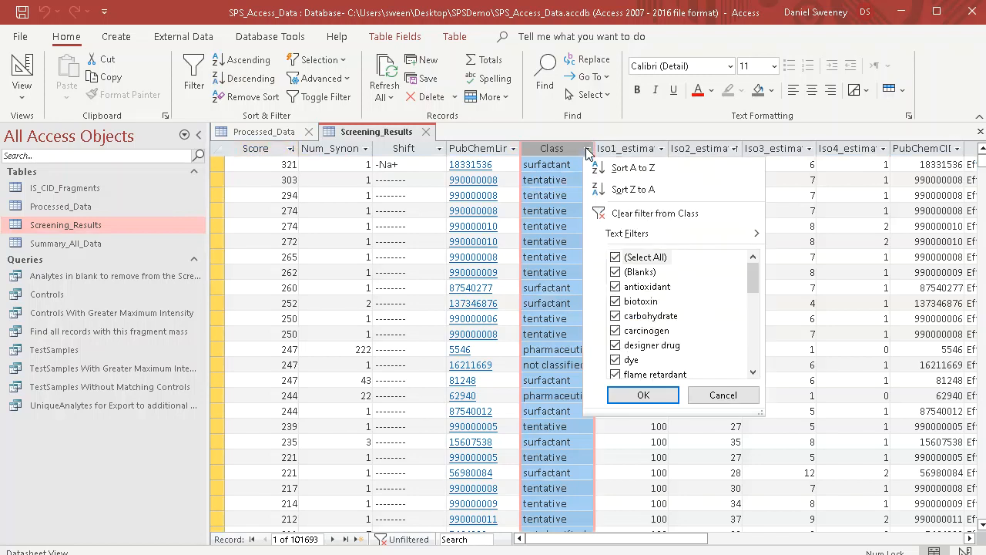
{"action": "left_click", "coordinate": [616, 257]}
{"action": "left_click_drag", "start_coordinate": [752, 265], "coordinate": [750, 279]}
{"action": "left_click", "coordinate": [616, 316]}
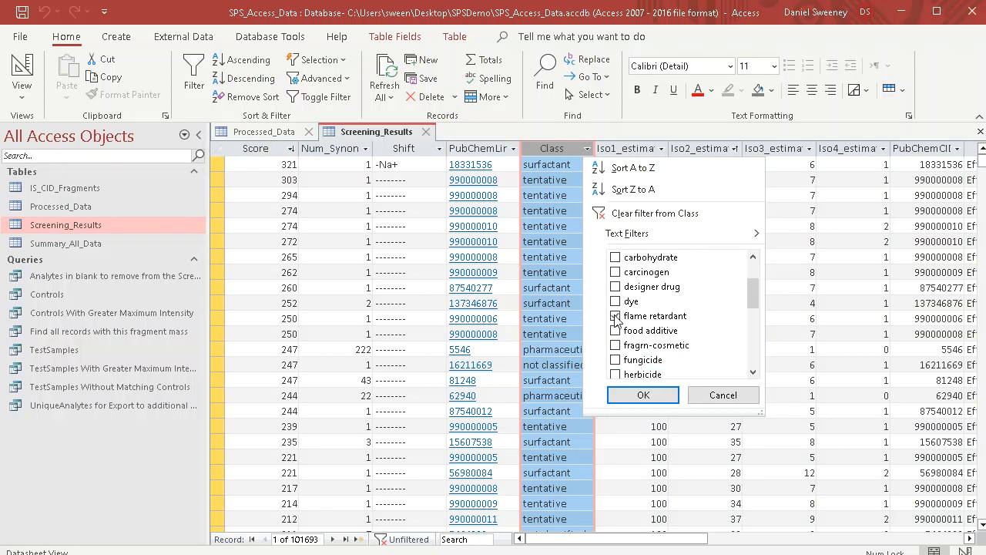
{"action": "left_click", "coordinate": [616, 316]}
{"action": "left_click", "coordinate": [615, 359]}
{"action": "left_click", "coordinate": [643, 395]}
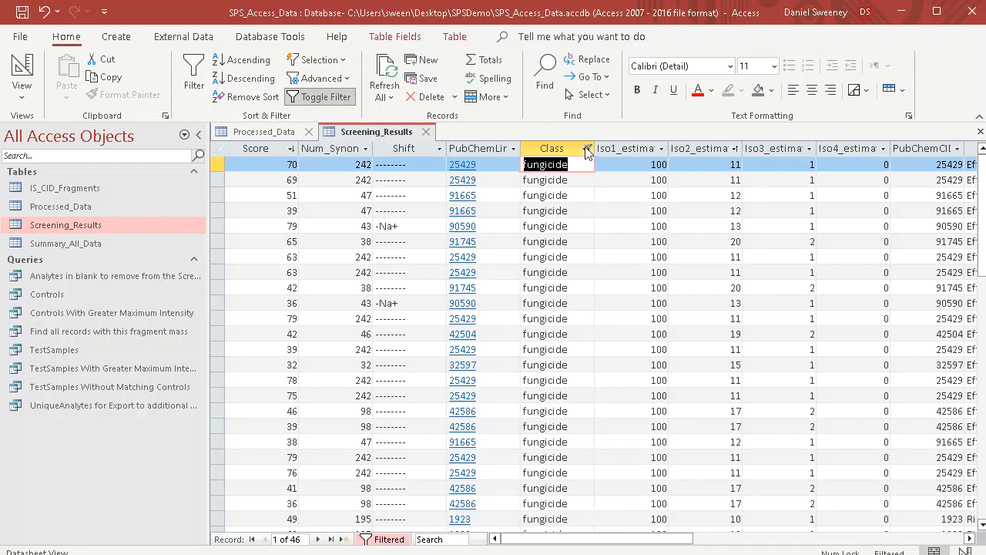
- Close the Screening_Results table, saving its design changes, and collapse the expanded candidate list in Processed_Data
{"action": "mouse_move", "coordinate": [588, 152]}
{"action": "left_click", "coordinate": [428, 134]}
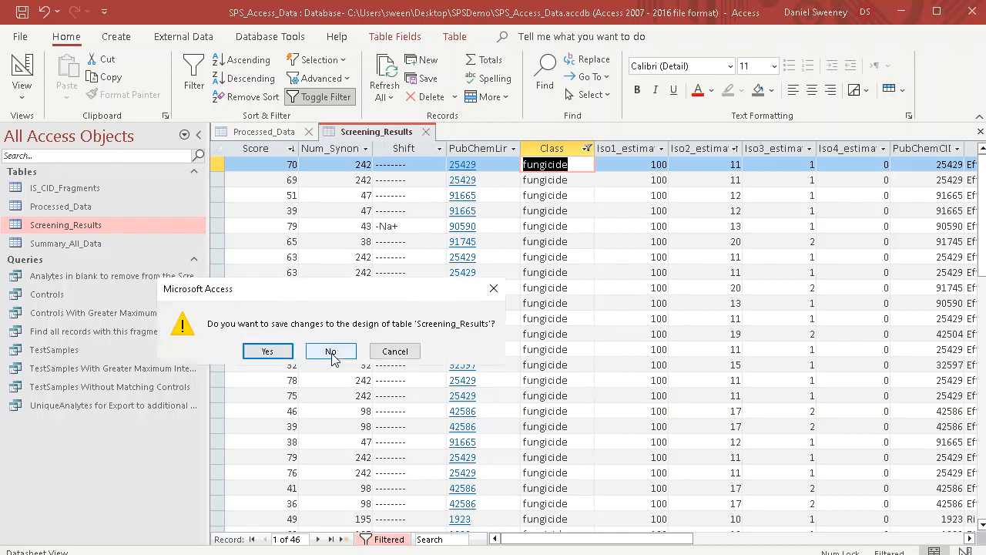
{"action": "left_click", "coordinate": [267, 352]}
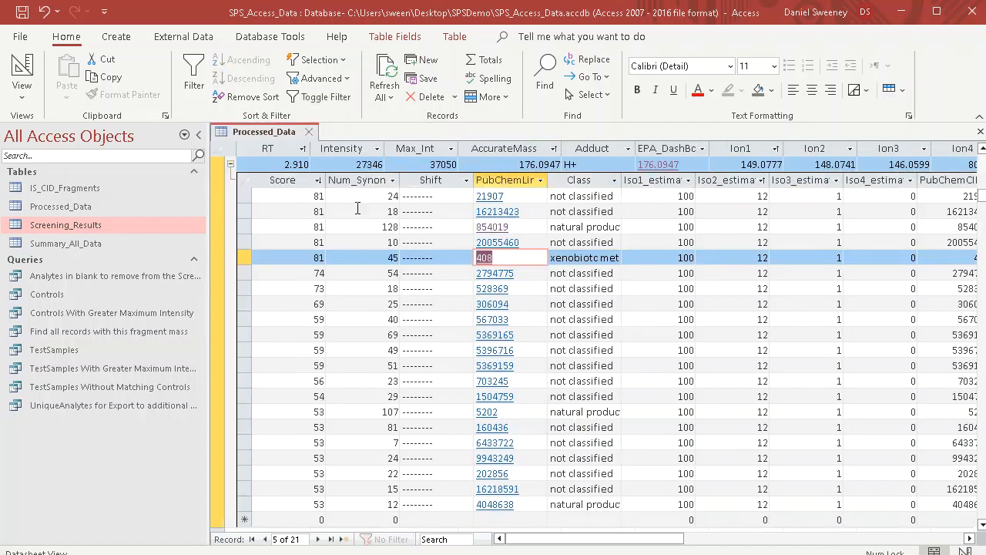
{"action": "left_click", "coordinate": [231, 166]}
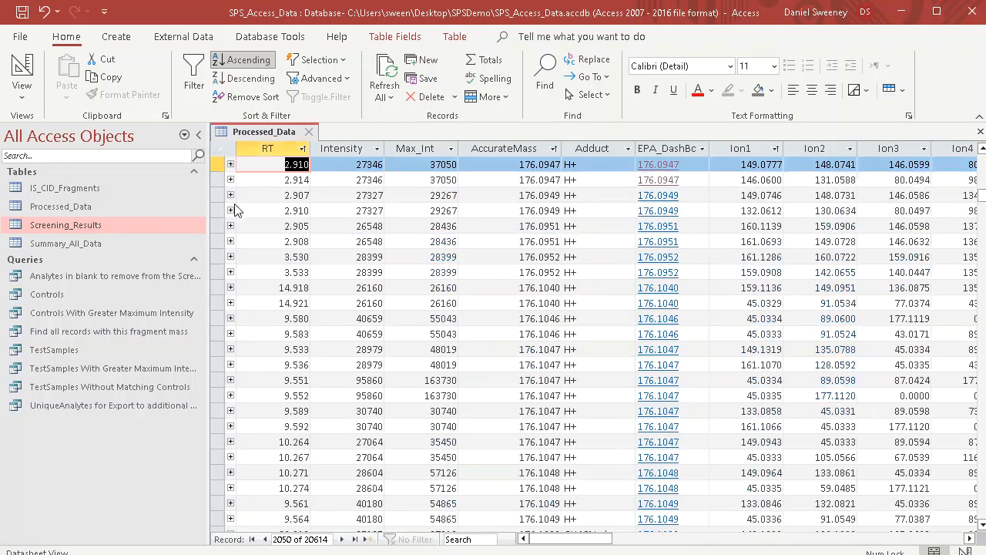
- Open the Summary_All_Data table and sort it by AccurateMass from smallest to largest
{"action": "double_click", "coordinate": [90, 243]}
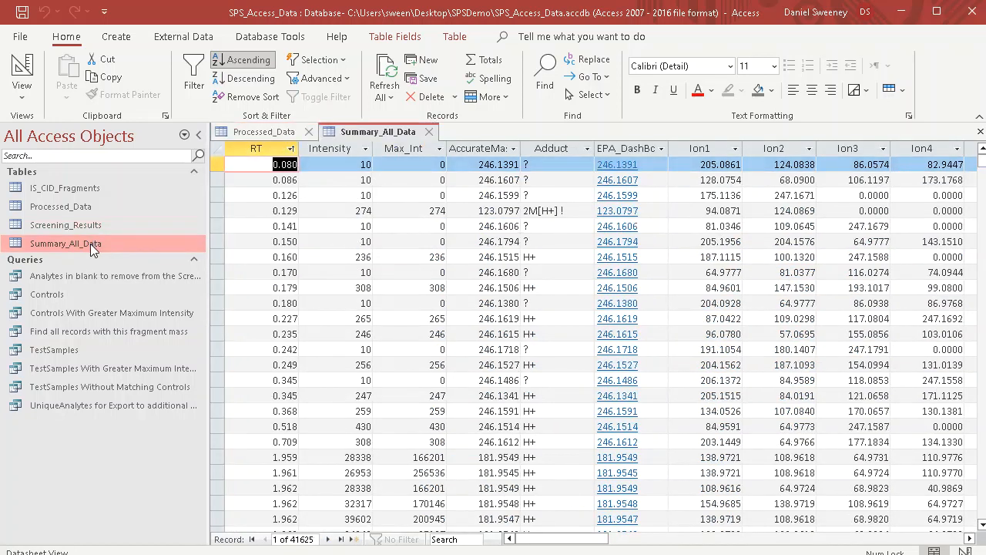
{"action": "left_click", "coordinate": [513, 148]}
{"action": "left_click", "coordinate": [591, 168]}
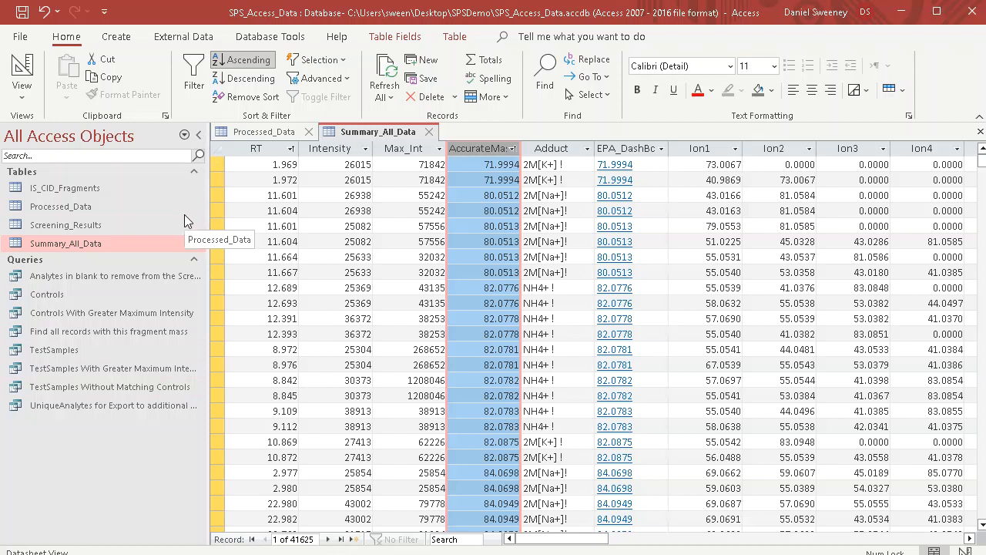
- Return to the Processed_Data table, and open the IS_CID_Fragments table to view its records
{"action": "double_click", "coordinate": [75, 212]}
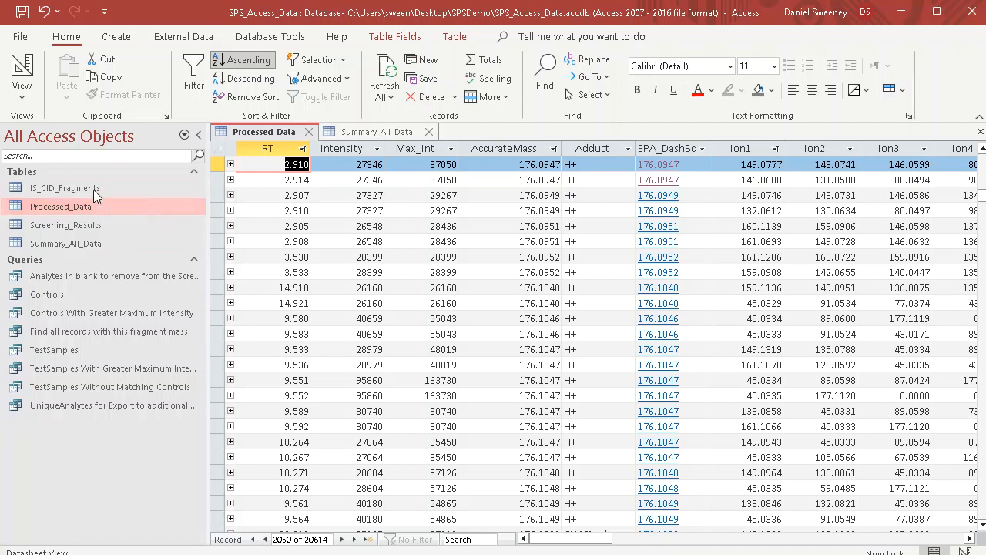
{"action": "double_click", "coordinate": [64, 188]}
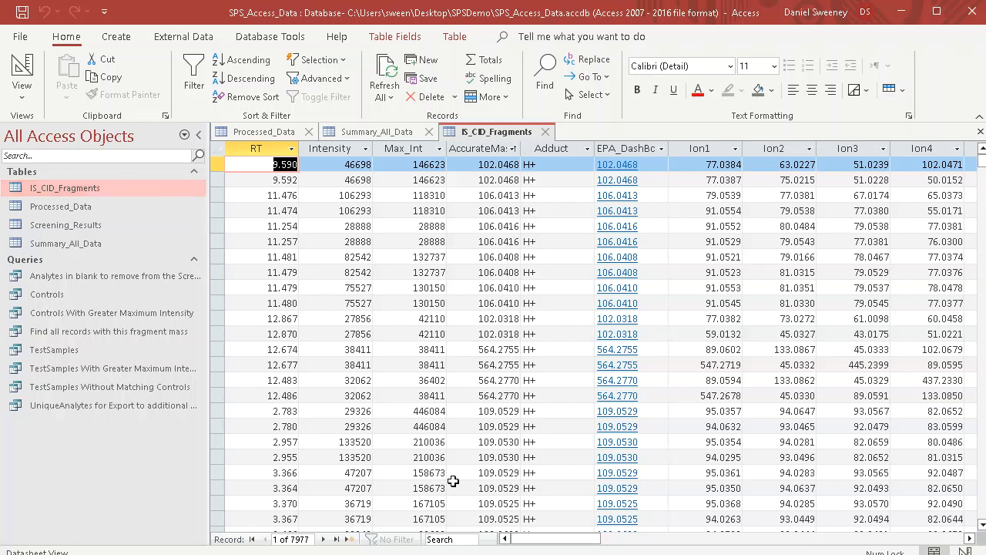
- Review the run, analyte and IS_CID columns of IS_CID_Fragments, select the River_F record with IS_CID << 394.1837, and examine its ion columns
{"action": "left_click_drag", "start_coordinate": [527, 539], "coordinate": [835, 530]}
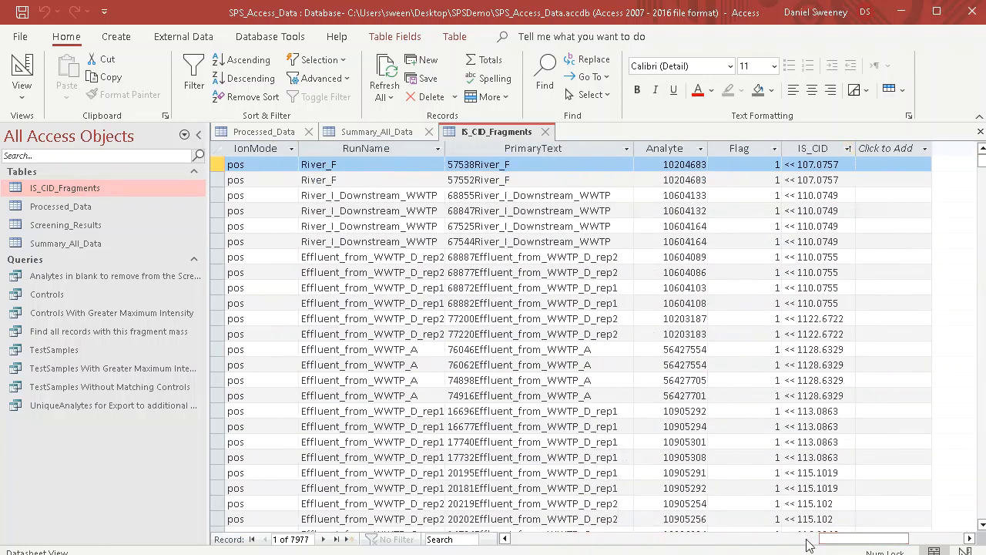
{"action": "left_click_drag", "start_coordinate": [824, 542], "coordinate": [815, 542]}
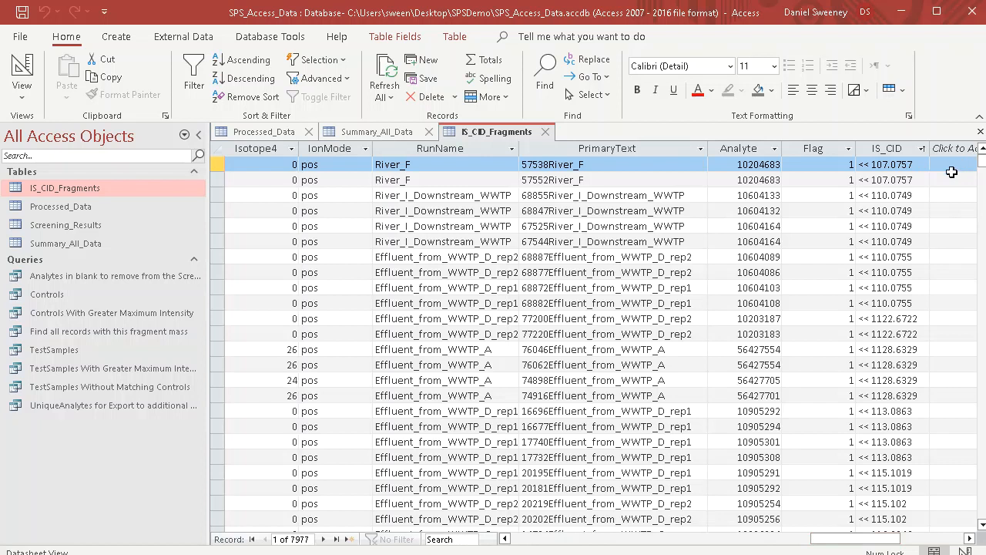
{"action": "left_click", "coordinate": [983, 525]}
{"action": "left_click_drag", "start_coordinate": [983, 525], "coordinate": [983, 525]}
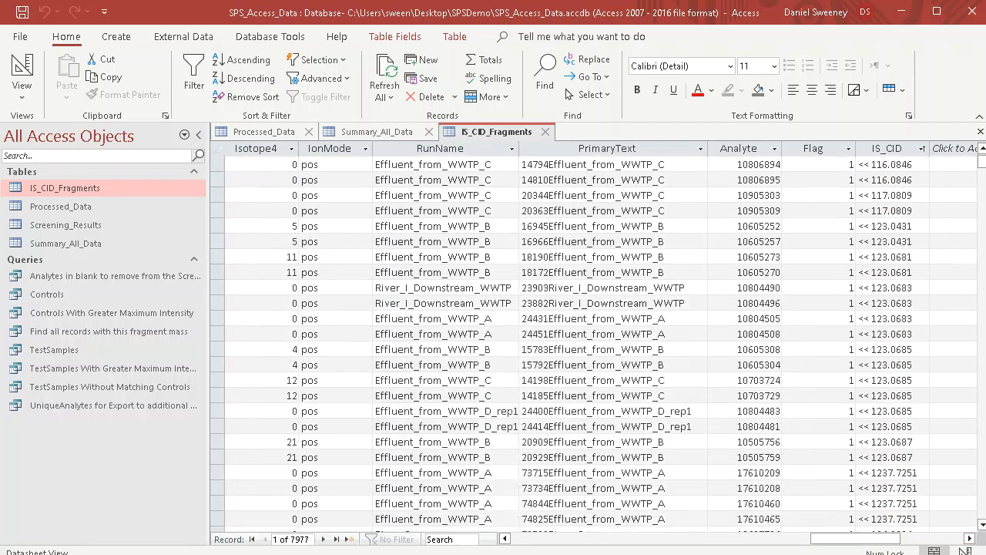
{"action": "left_click_drag", "start_coordinate": [982, 162], "coordinate": [970, 385]}
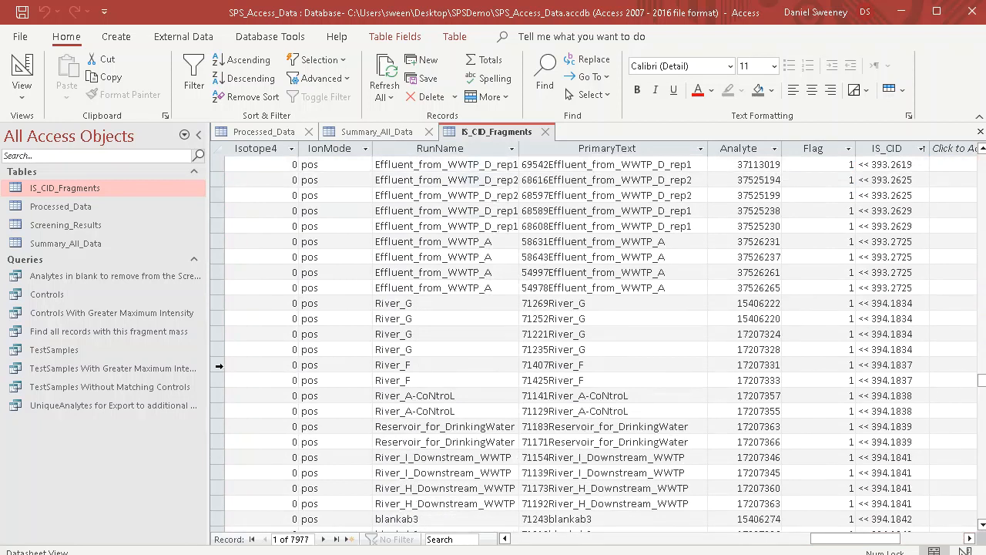
{"action": "left_click", "coordinate": [219, 366]}
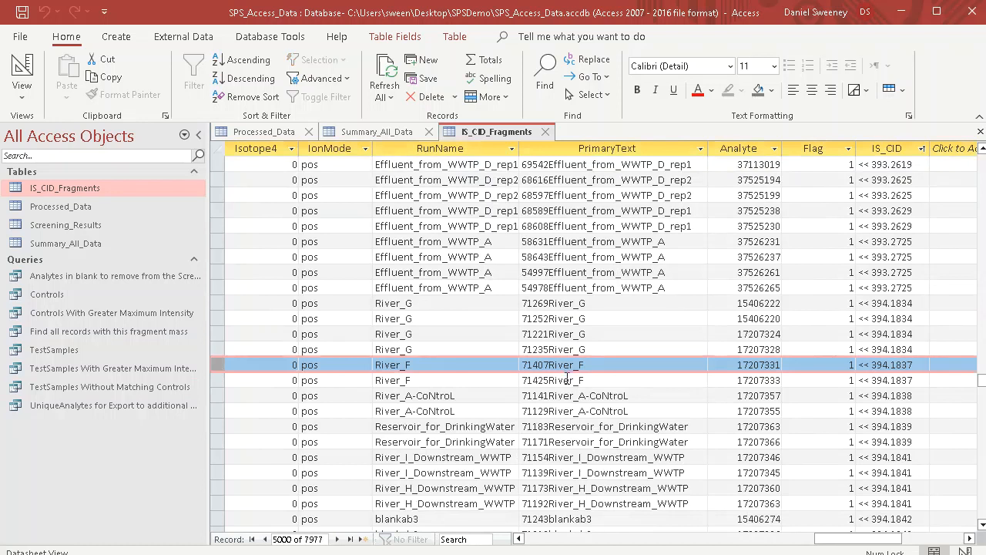
{"action": "left_click_drag", "start_coordinate": [857, 539], "coordinate": [519, 553]}
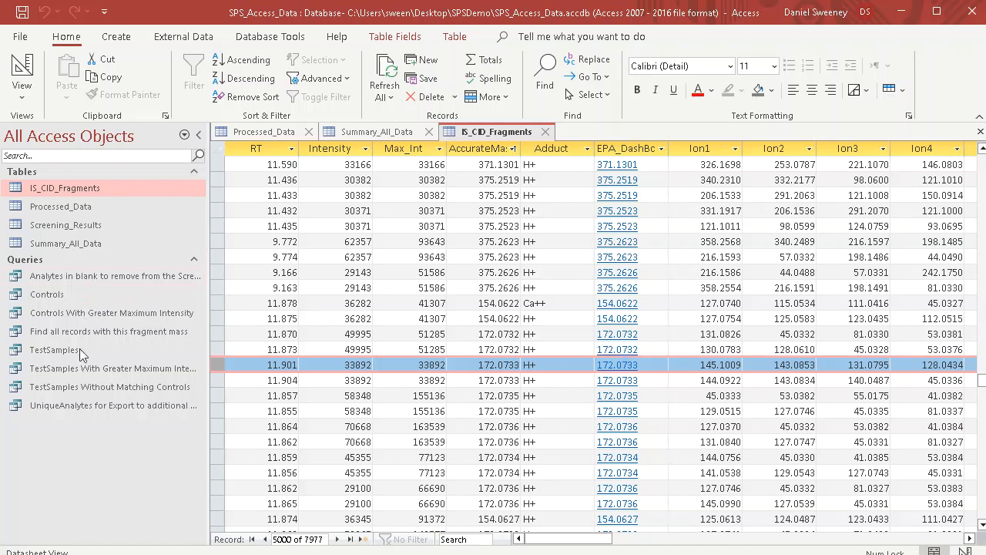
- Open the Controls and TestSamples queries to compare their records, and return to the RunName column in Controls
{"action": "double_click", "coordinate": [49, 296]}
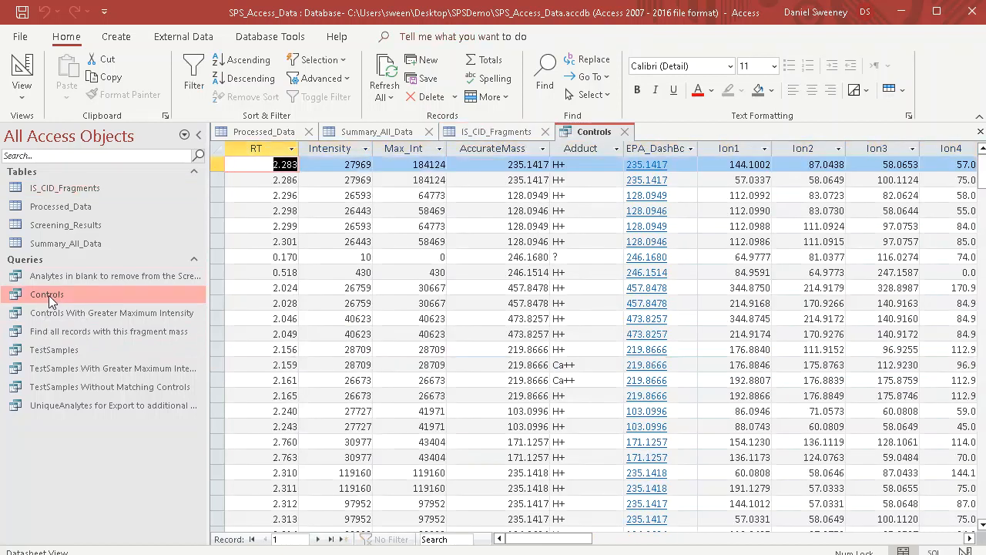
{"action": "left_click_drag", "start_coordinate": [550, 543], "coordinate": [807, 544]}
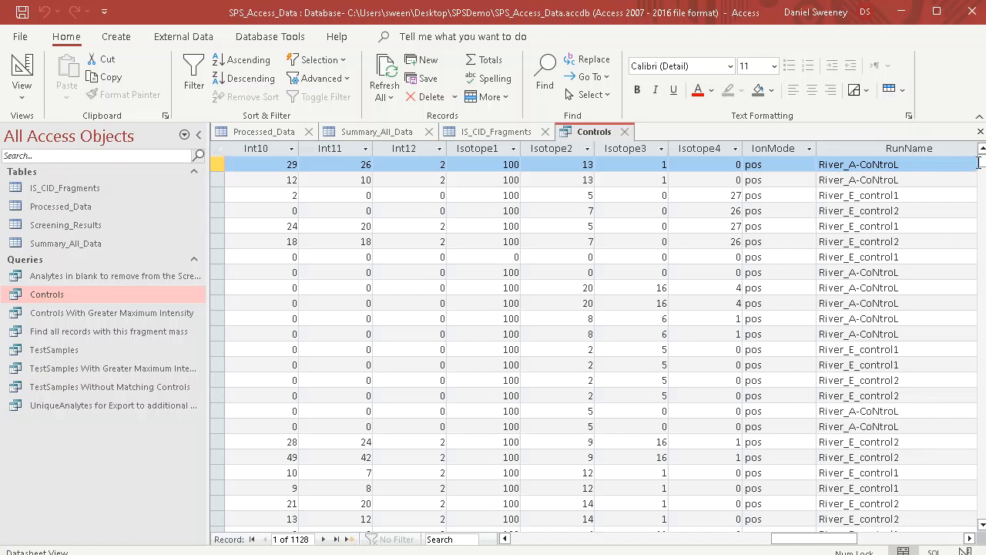
{"action": "left_click_drag", "start_coordinate": [981, 164], "coordinate": [983, 169]}
{"action": "left_click", "coordinate": [63, 352]}
{"action": "double_click", "coordinate": [64, 351]}
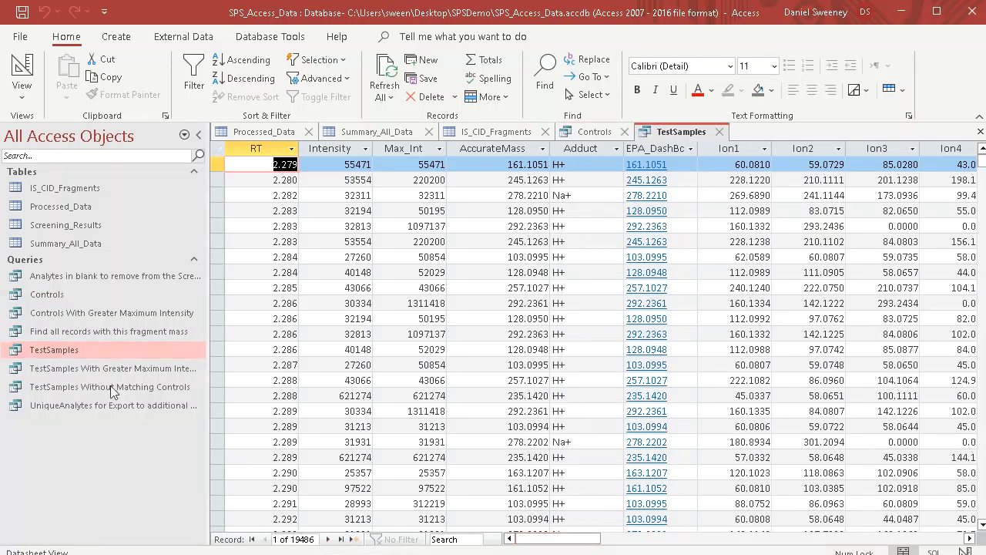
{"action": "double_click", "coordinate": [42, 296]}
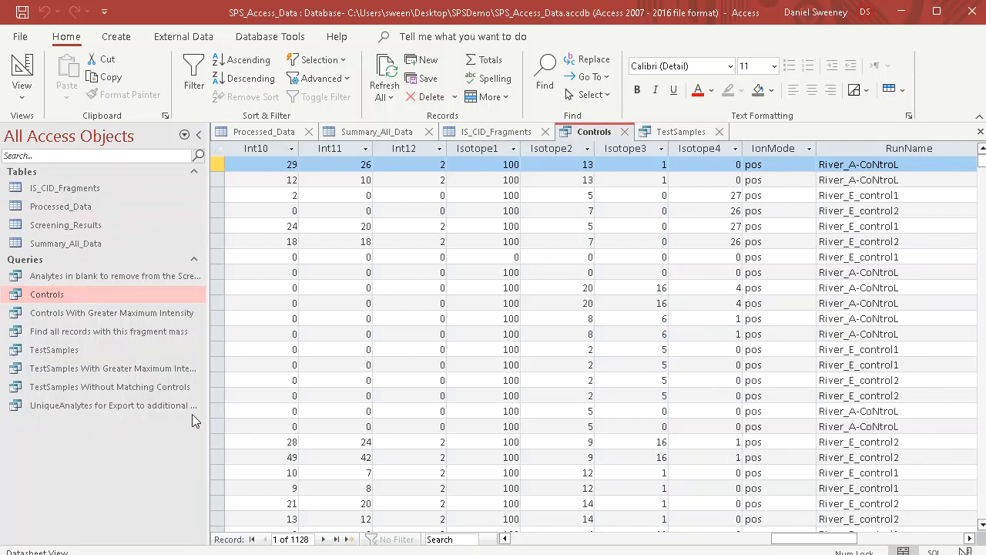
- Widen the object list to fit the full query names, and open the TestSamples Without Matching Controls query
{"action": "left_click_drag", "start_coordinate": [213, 406], "coordinate": [303, 410]}
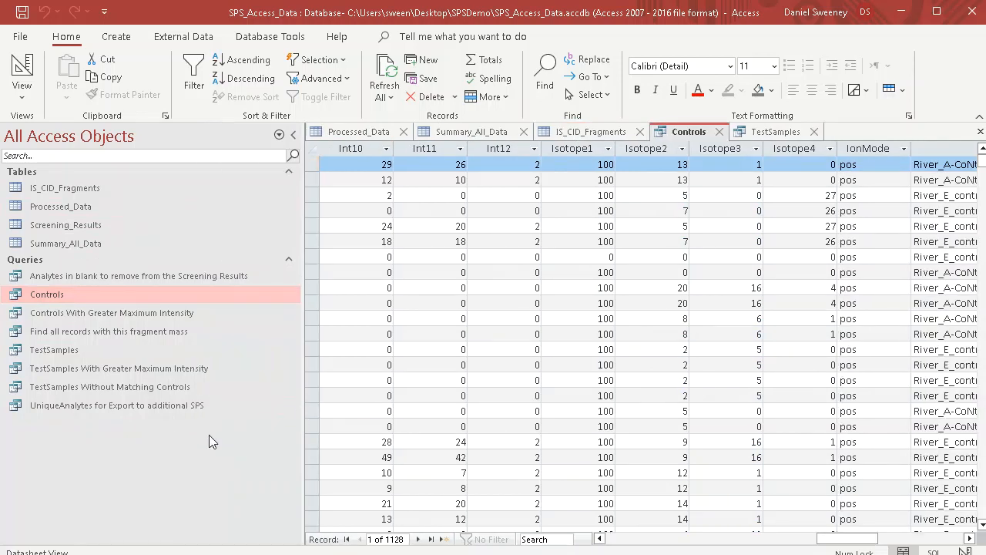
{"action": "left_click", "coordinate": [127, 393]}
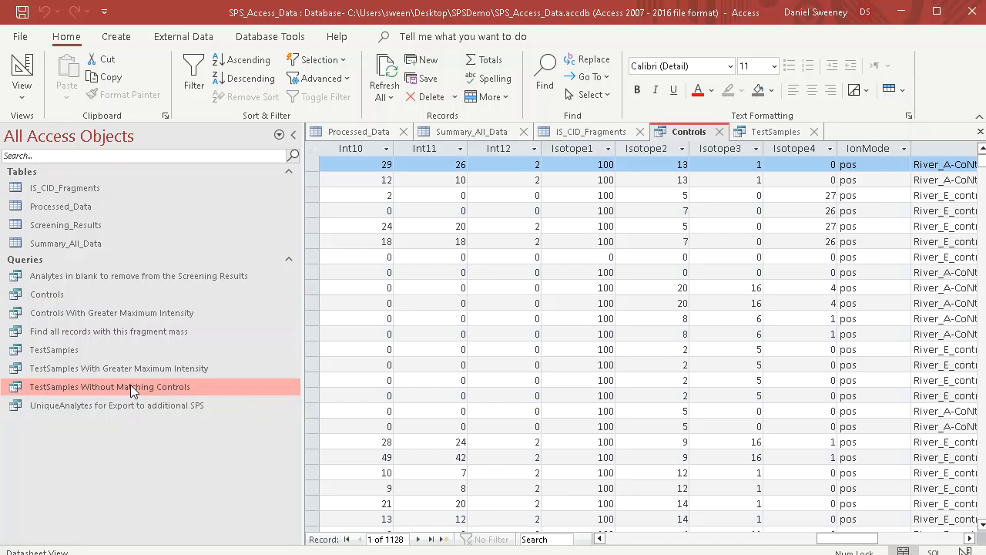
{"action": "double_click", "coordinate": [133, 392]}
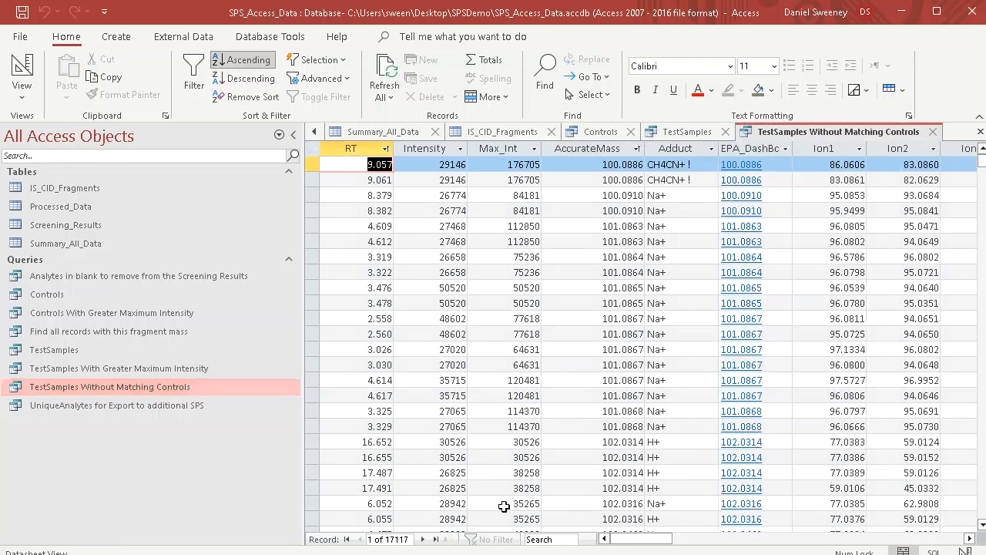
{"action": "mouse_move", "coordinate": [639, 540]}
{"action": "left_mouse_down"}
{"action": "mouse_move", "coordinate": [739, 541]}
{"action": "mouse_move", "coordinate": [629, 541]}
{"action": "left_mouse_up"}
- Inspect the design of TestSamples With Greater Maximum Intensity alongside its records, and open the Controls With Greater Maximum Intensity query
{"action": "double_click", "coordinate": [160, 368]}
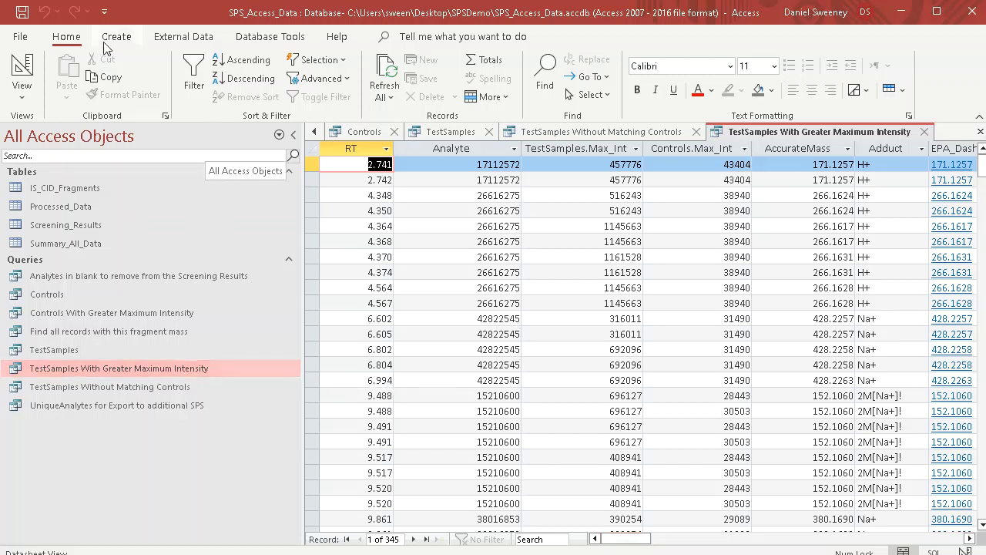
{"action": "left_click", "coordinate": [24, 98]}
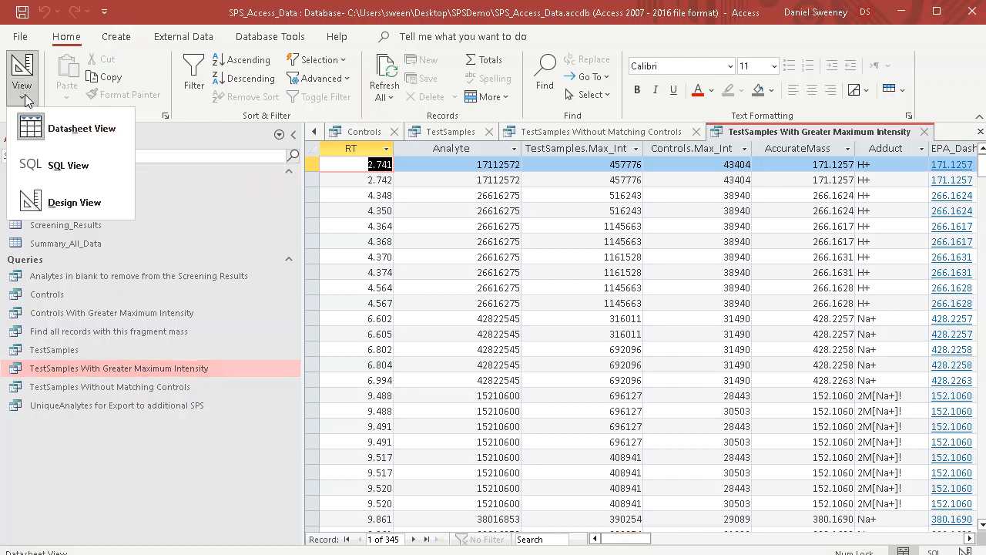
{"action": "left_click", "coordinate": [59, 204]}
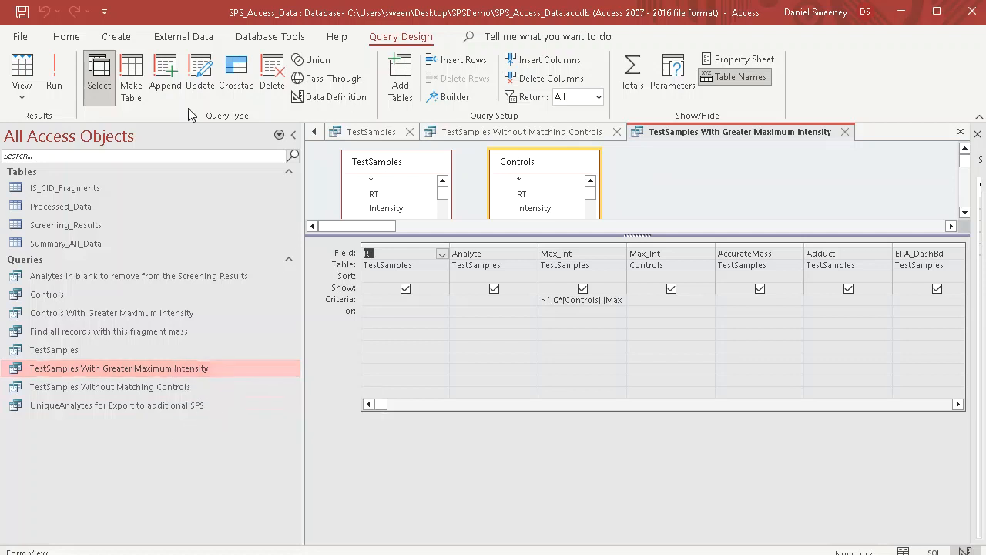
{"action": "left_click", "coordinate": [22, 67]}
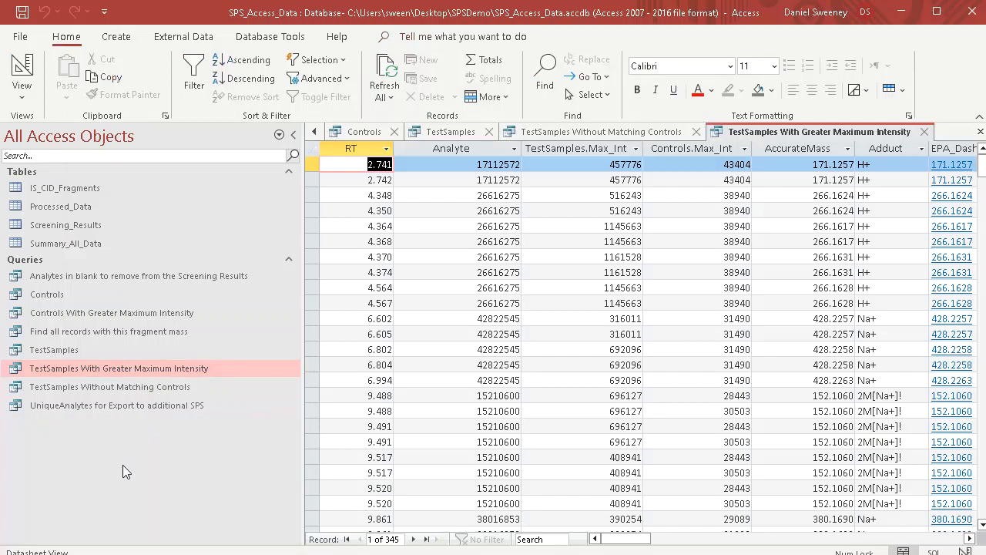
{"action": "double_click", "coordinate": [123, 314]}
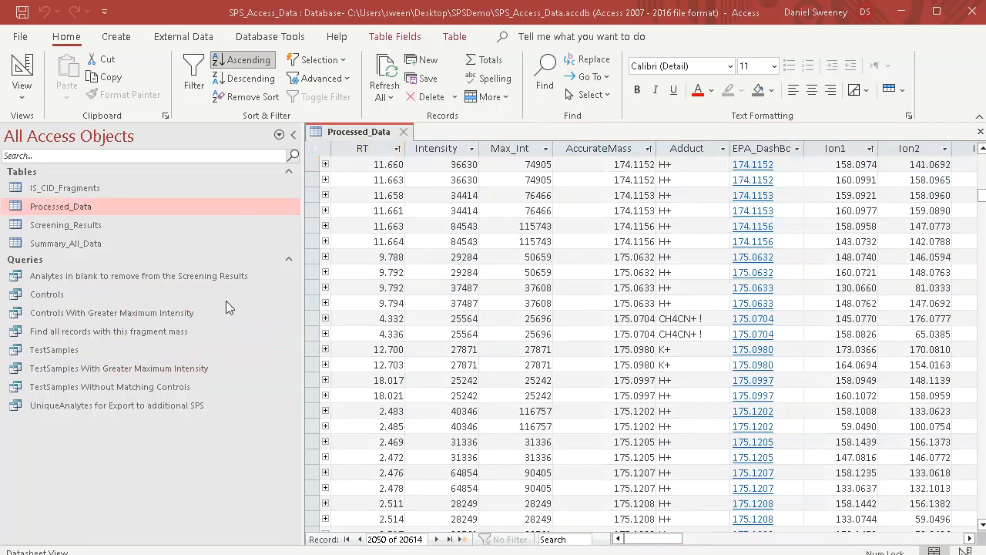
- Run the query Find all records with this fragment mass using a search_mass of 201.046
{"action": "left_click", "coordinate": [150, 332]}
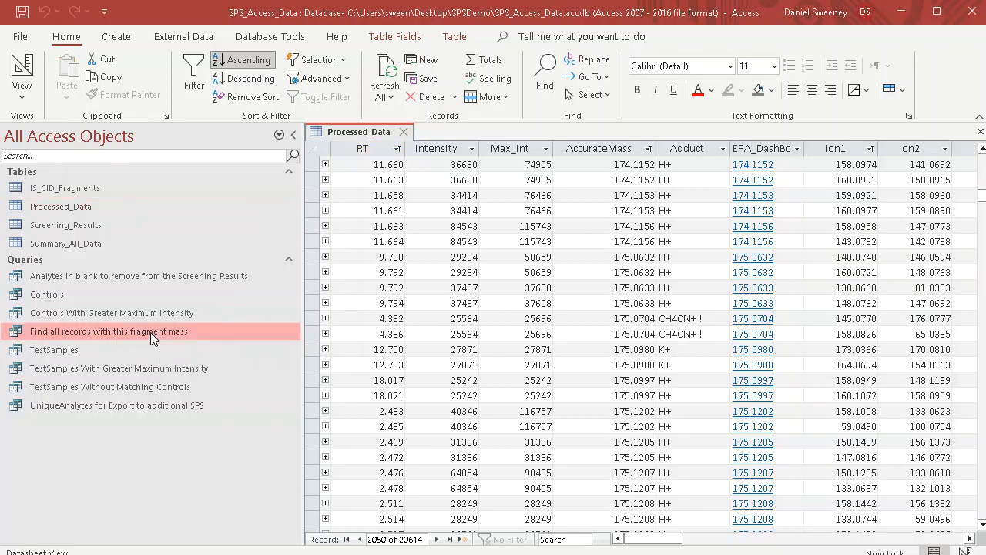
{"action": "double_click", "coordinate": [150, 332]}
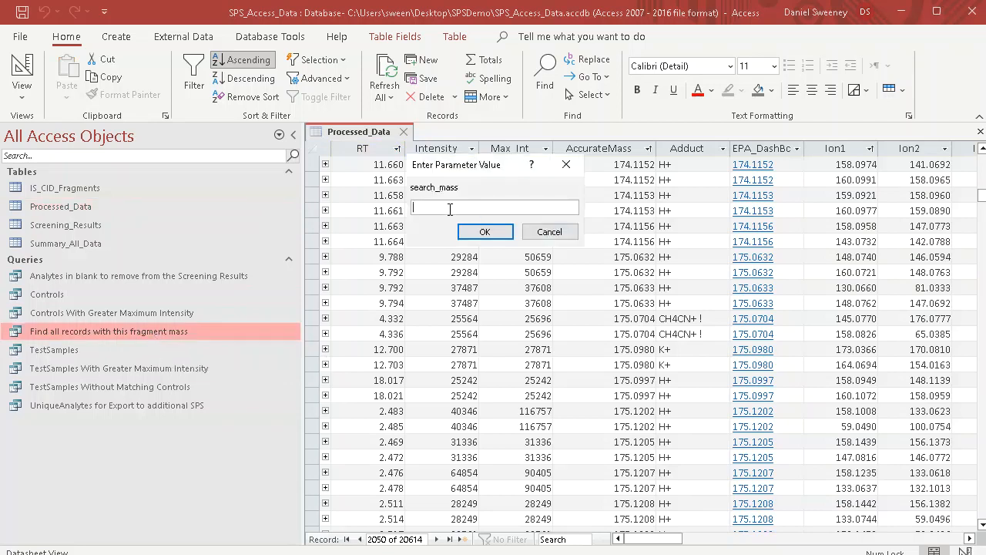
{"action": "type", "text": "201.046"}
{"action": "left_click", "coordinate": [484, 232]}
{"action": "type", "text": "201.0"}
{"action": "key", "text": "Return"}
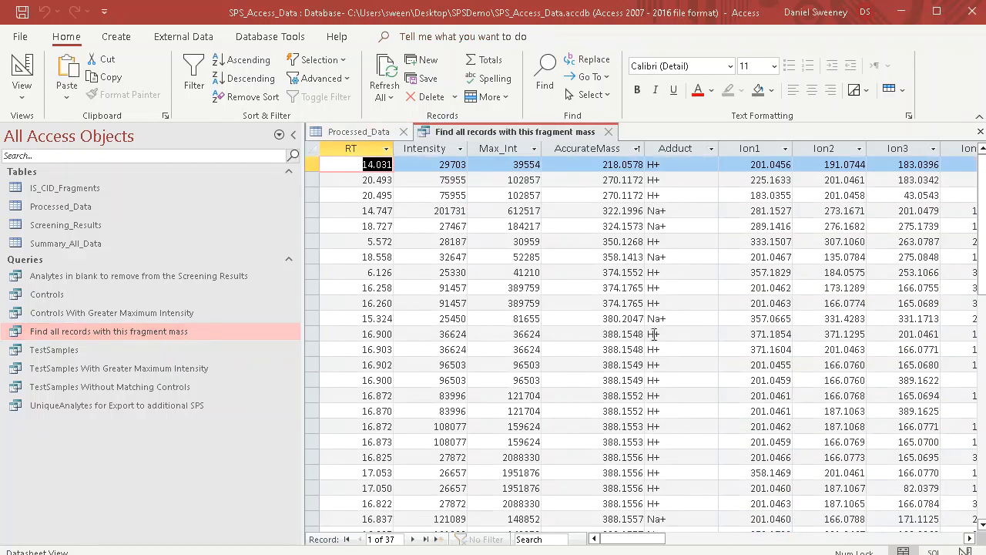
- Expand the candidate lists of the 388.1548 to 388.1552 records in Processed_Data and view PubChem compound 2678 in the browser
{"action": "left_click", "coordinate": [382, 134]}
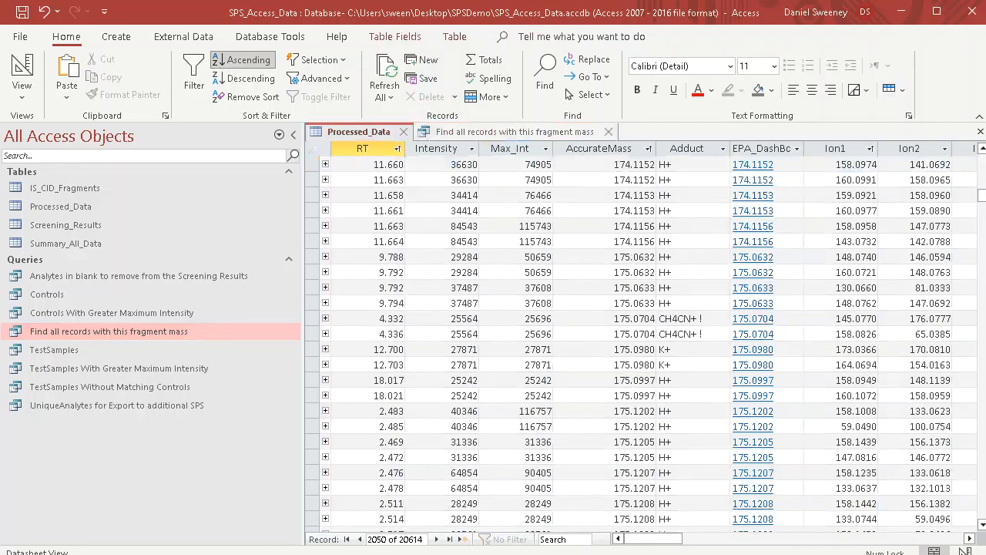
{"action": "left_click_drag", "start_coordinate": [982, 195], "coordinate": [969, 369]}
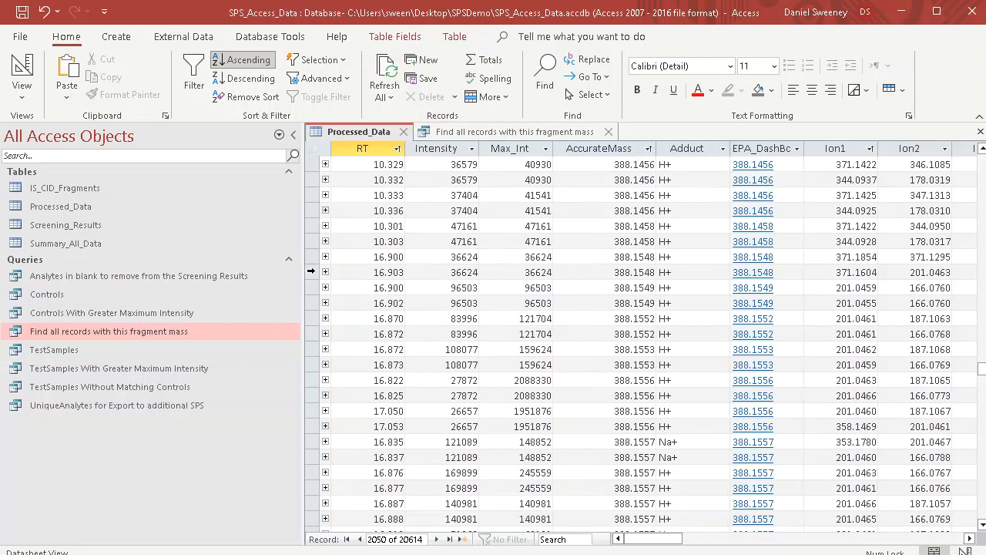
{"action": "left_click_drag", "start_coordinate": [310, 257], "coordinate": [315, 319]}
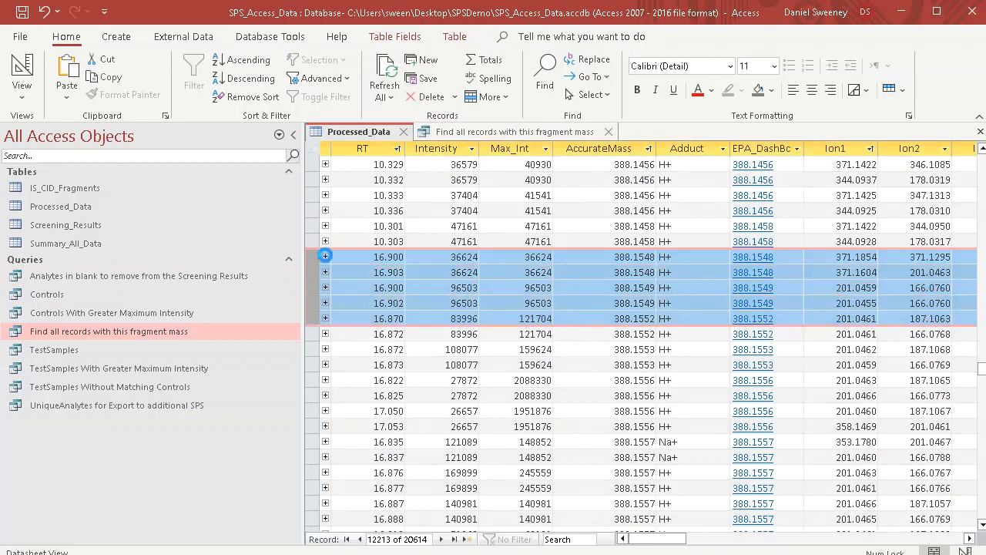
{"action": "left_click", "coordinate": [325, 257]}
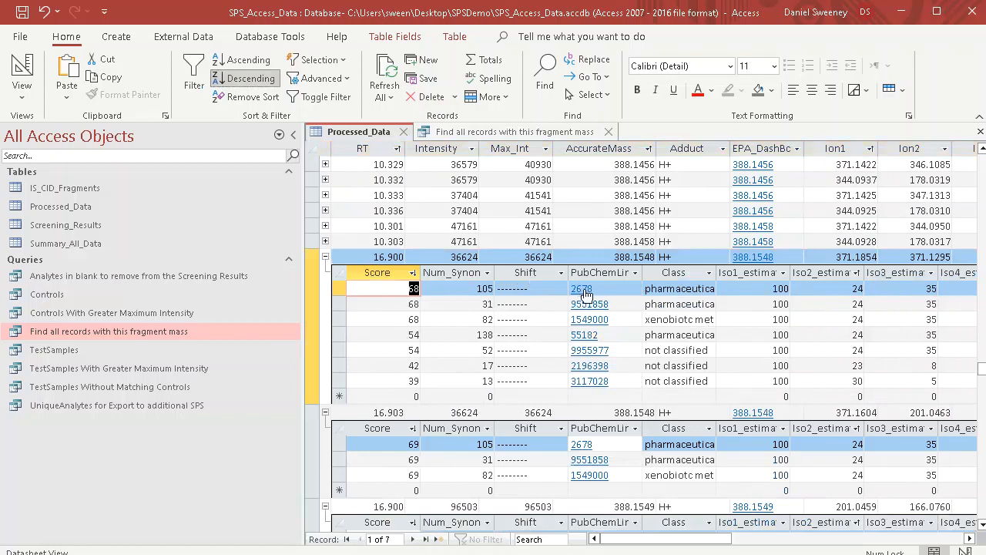
{"action": "left_click", "coordinate": [583, 291]}
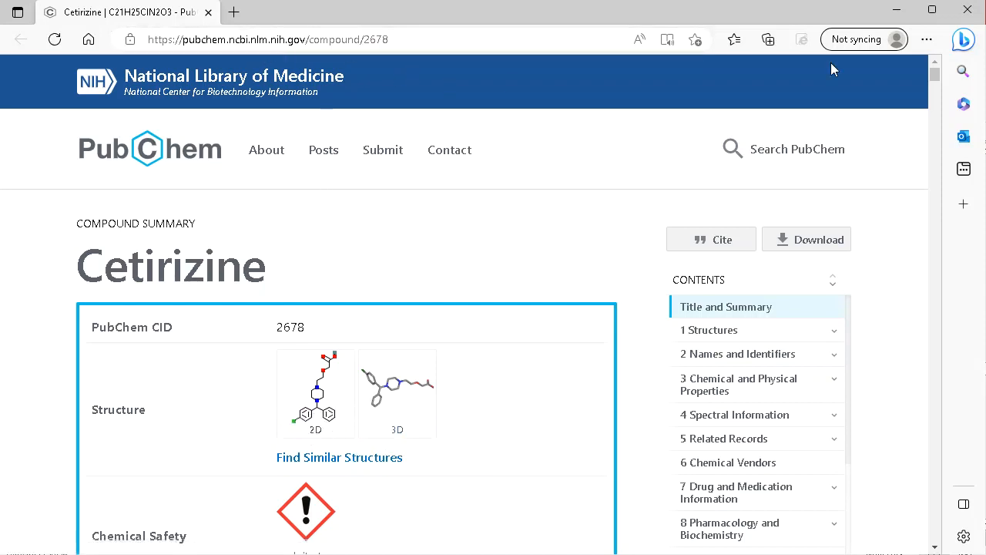
{"action": "left_click", "coordinate": [968, 11]}
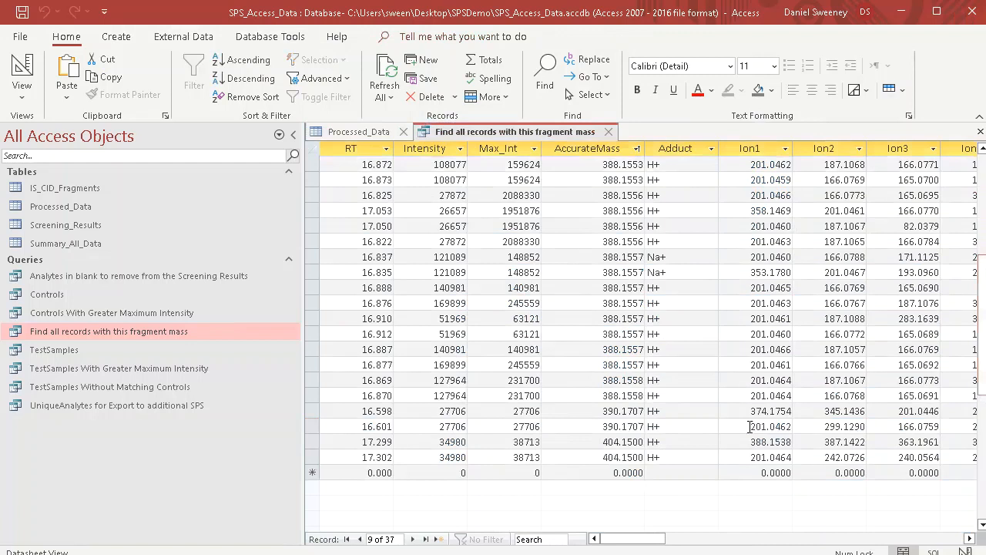
- Select the 404.1500 record at RT 17.299 in the fragment query results and locate the same record in Processed_Data
{"action": "left_click", "coordinate": [315, 442]}
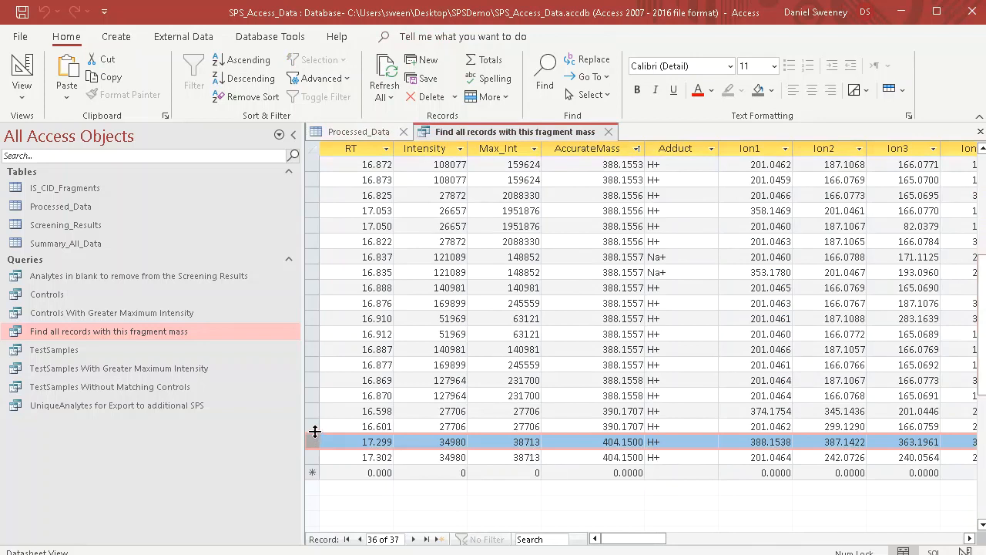
{"action": "left_click", "coordinate": [377, 132]}
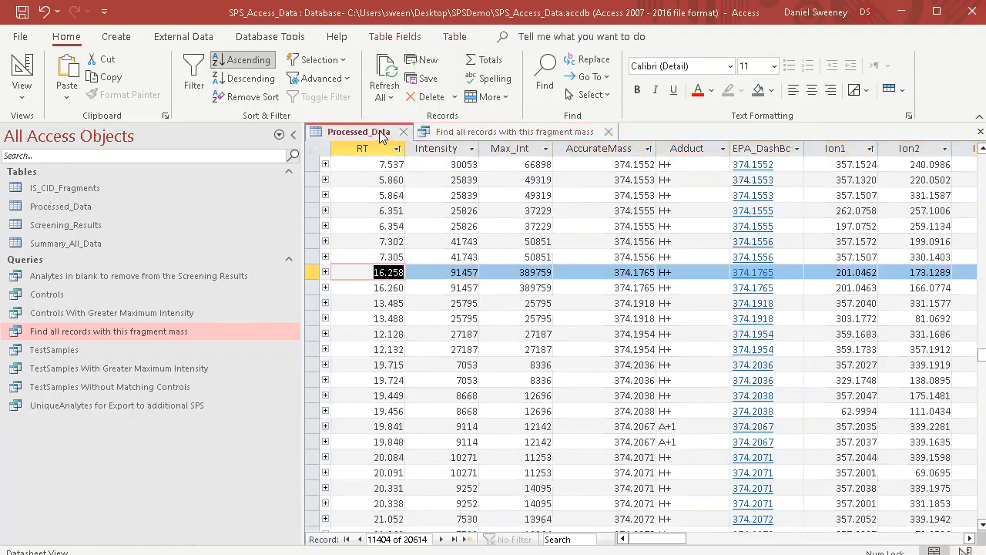
{"action": "left_click_drag", "start_coordinate": [981, 356], "coordinate": [981, 383]}
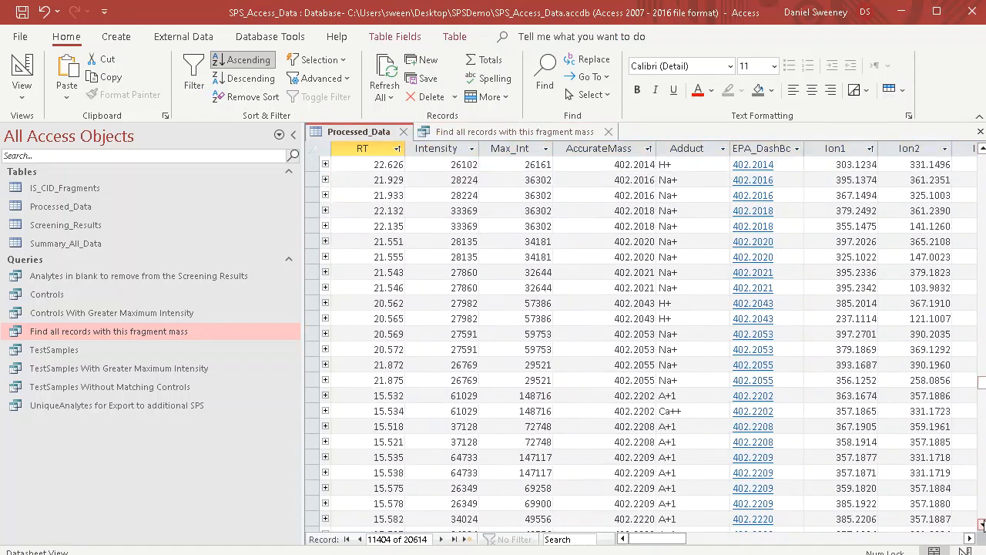
{"action": "left_click", "coordinate": [982, 524]}
{"action": "left_click", "coordinate": [982, 524]}
{"action": "left_click", "coordinate": [982, 524]}
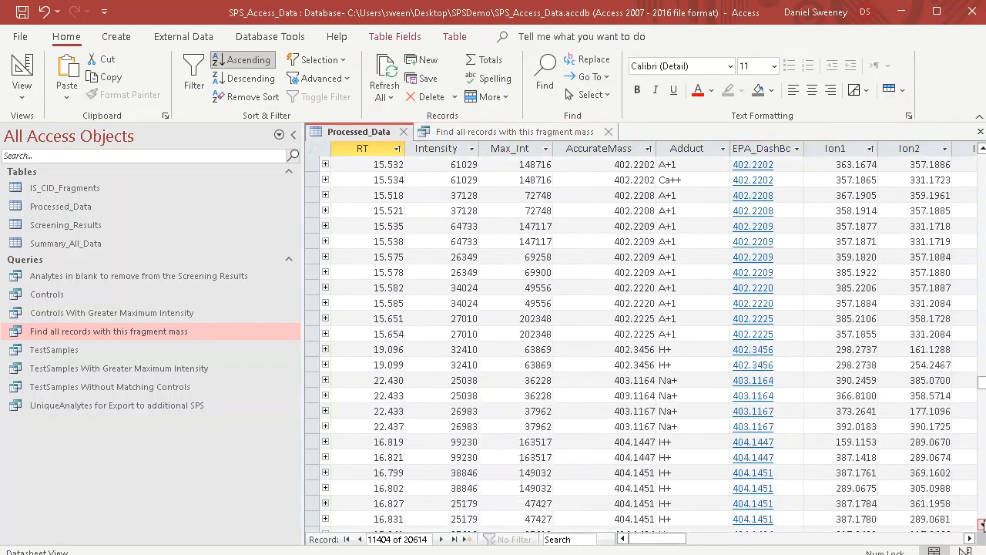
{"action": "left_click", "coordinate": [982, 524]}
{"action": "left_click", "coordinate": [982, 524]}
{"action": "left_click", "coordinate": [982, 524]}
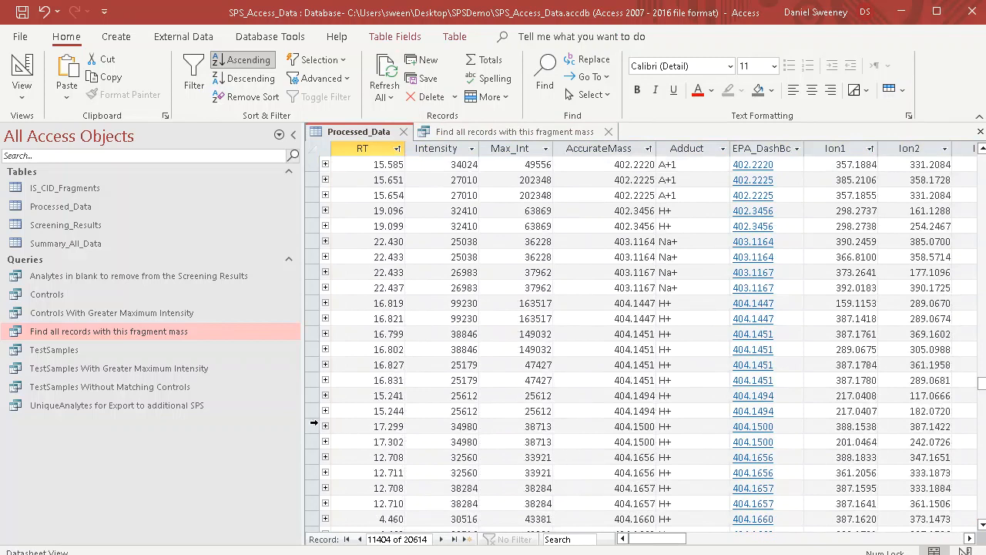
{"action": "left_click", "coordinate": [313, 425]}
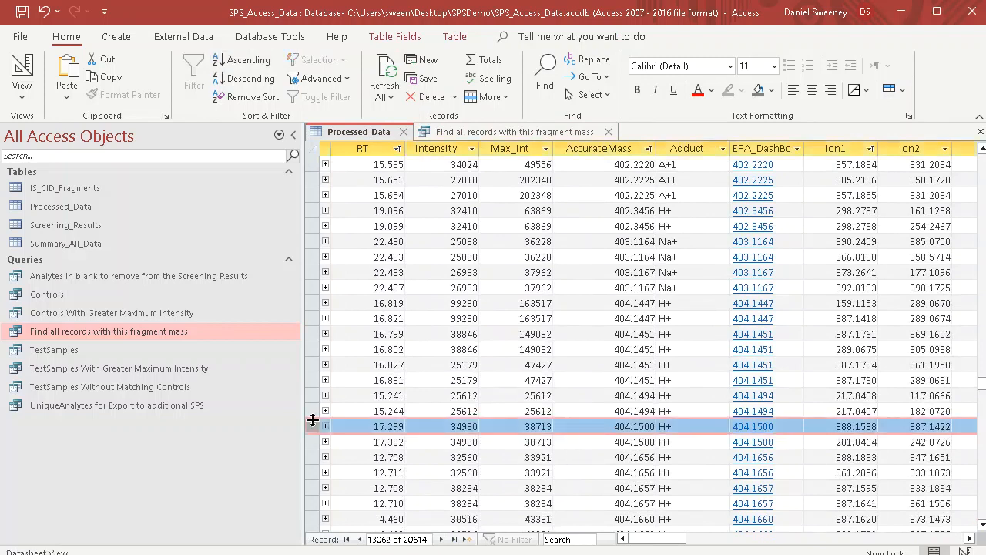
- Select the adjacent 404.1494 and 404.1500 records together in Processed_Data, and return to the fragment mass query results
{"action": "left_click", "coordinate": [310, 395]}
{"action": "left_click_drag", "start_coordinate": [311, 396], "coordinate": [309, 441]}
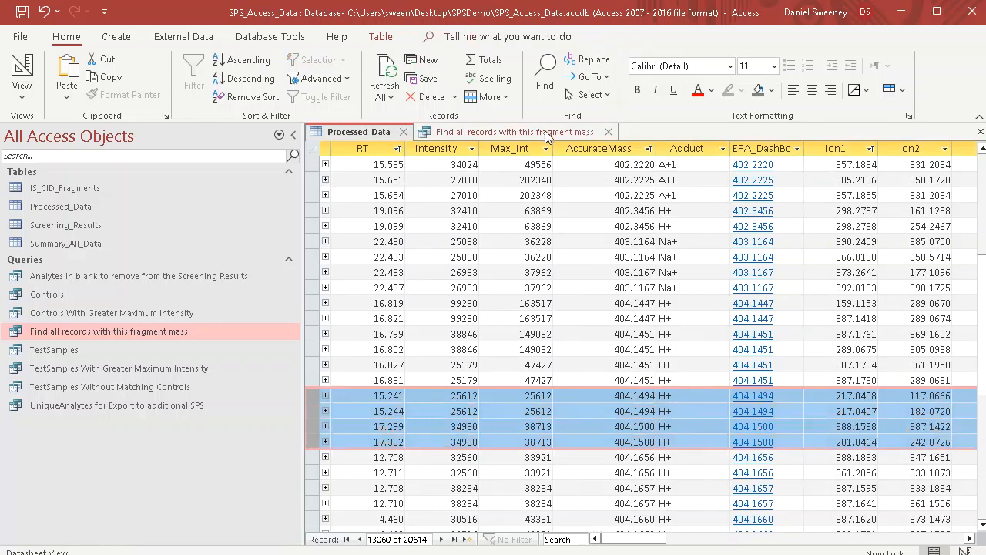
{"action": "left_click", "coordinate": [545, 135]}
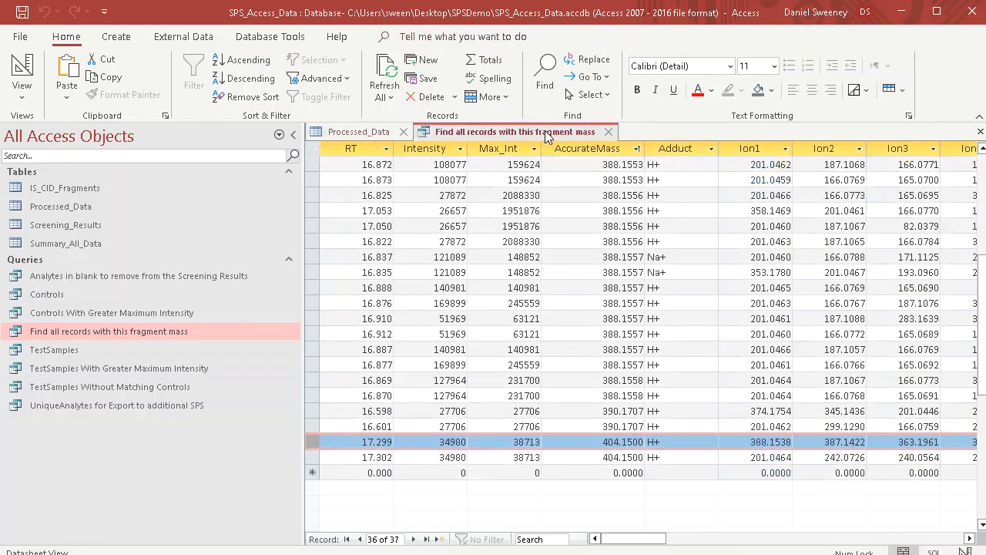
- Expand the candidate lists of the 404.1494 and 404.1500 records in Processed_Data and view PubChem compound 45038602 in the browser
{"action": "left_click", "coordinate": [389, 135]}
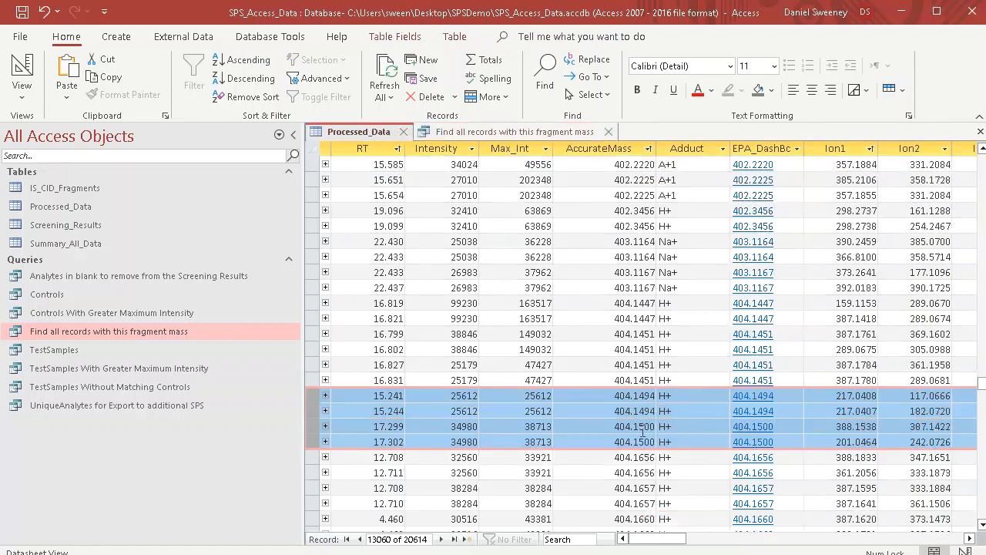
{"action": "left_click", "coordinate": [324, 395]}
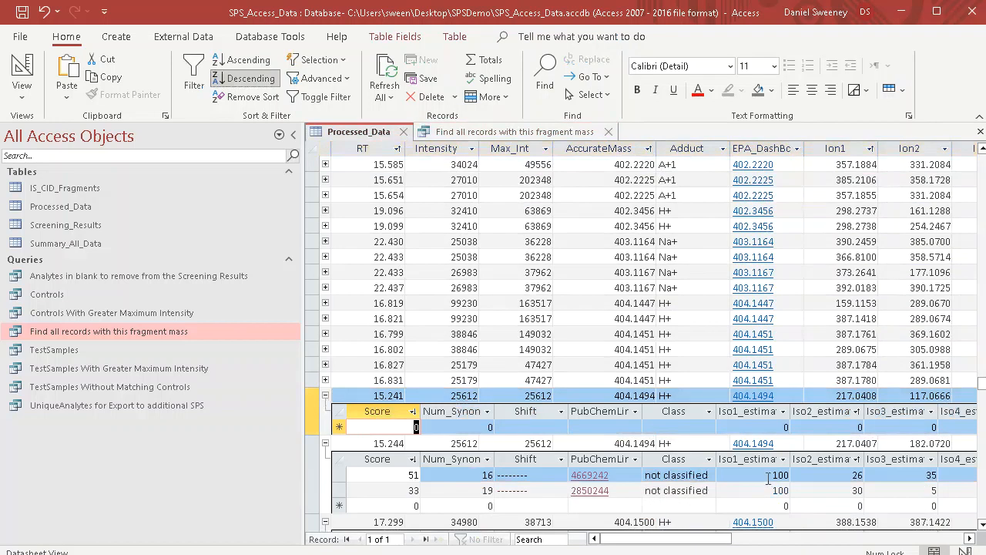
{"action": "left_click", "coordinate": [982, 525]}
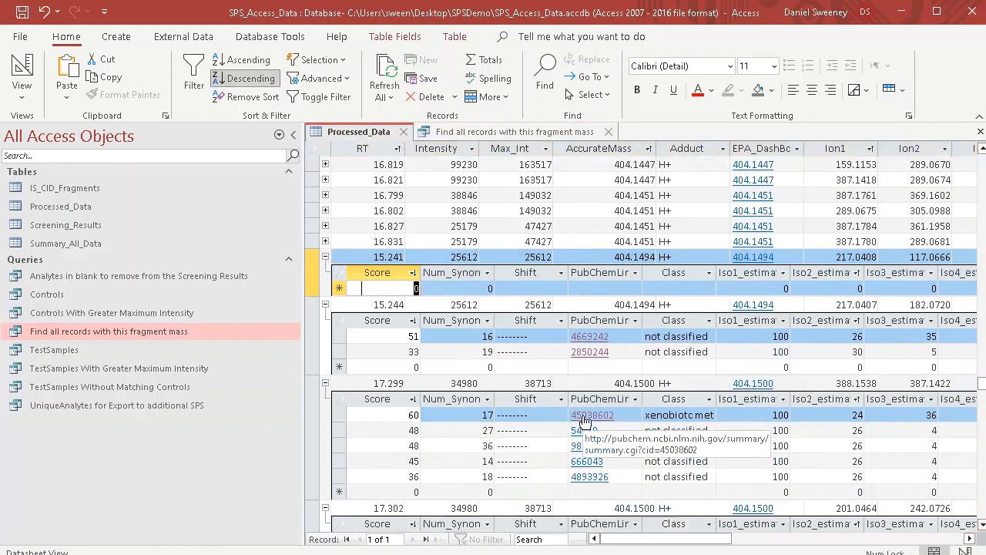
{"action": "left_click", "coordinate": [585, 420]}
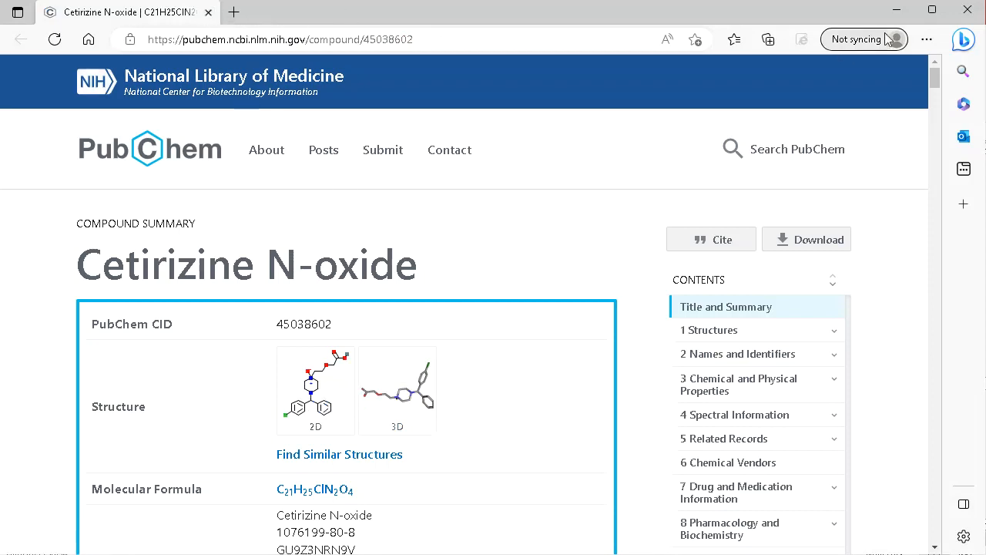
{"action": "left_click", "coordinate": [966, 9]}
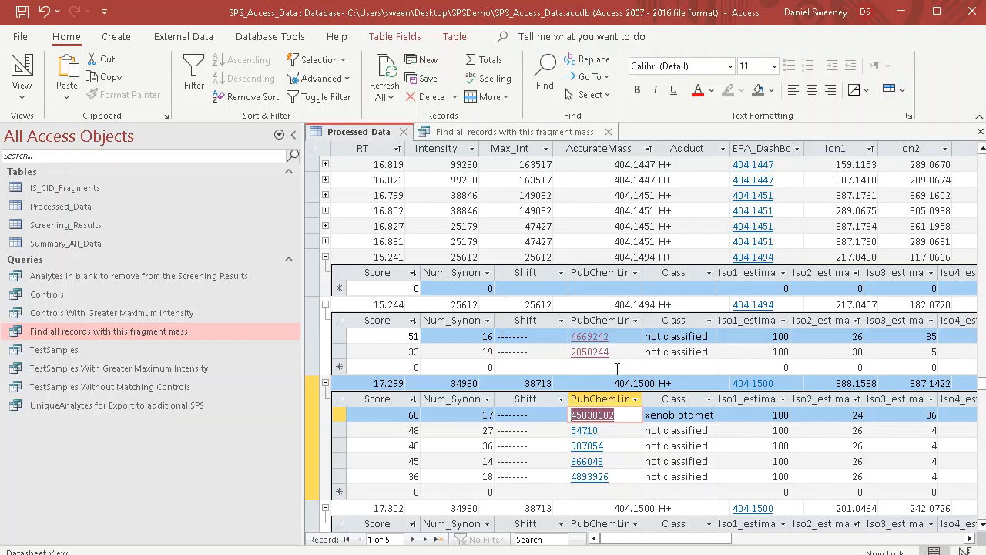
- Collapse the candidate lists of the 404.1494 and 404.1500 records in Processed_Data
{"action": "left_click", "coordinate": [326, 257]}
{"action": "left_click", "coordinate": [325, 272]}
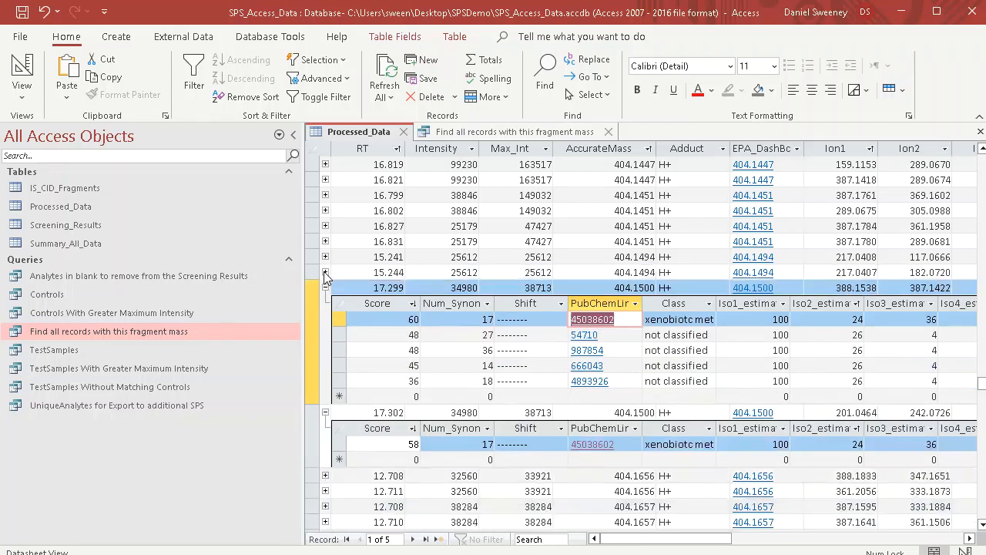
{"action": "left_click", "coordinate": [325, 287]}
{"action": "left_click", "coordinate": [326, 303]}
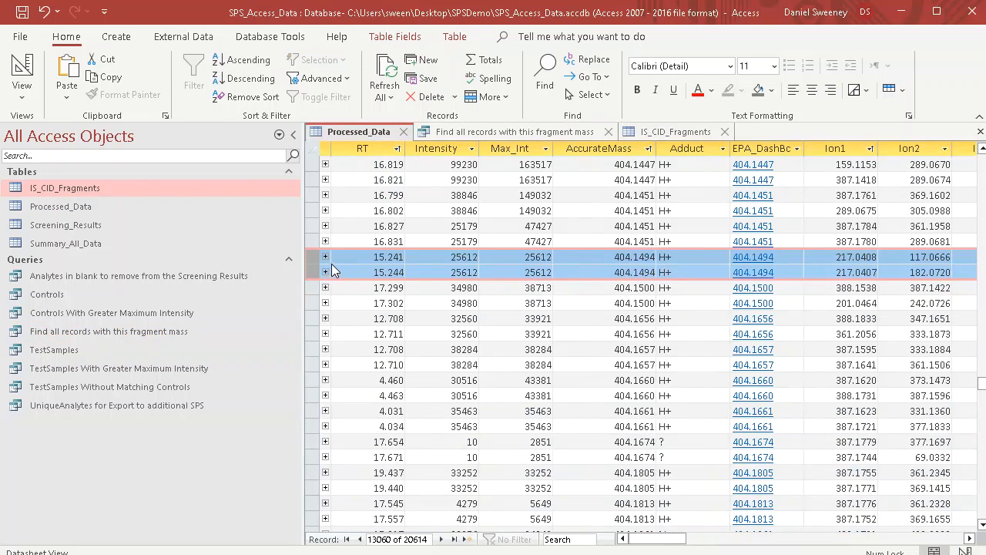
- Copy the two 404.1494 records and paste them at cell A1 of a blank Excel workbook in Microsoft Excel 8.0 Format
{"action": "right_click", "coordinate": [333, 270]}
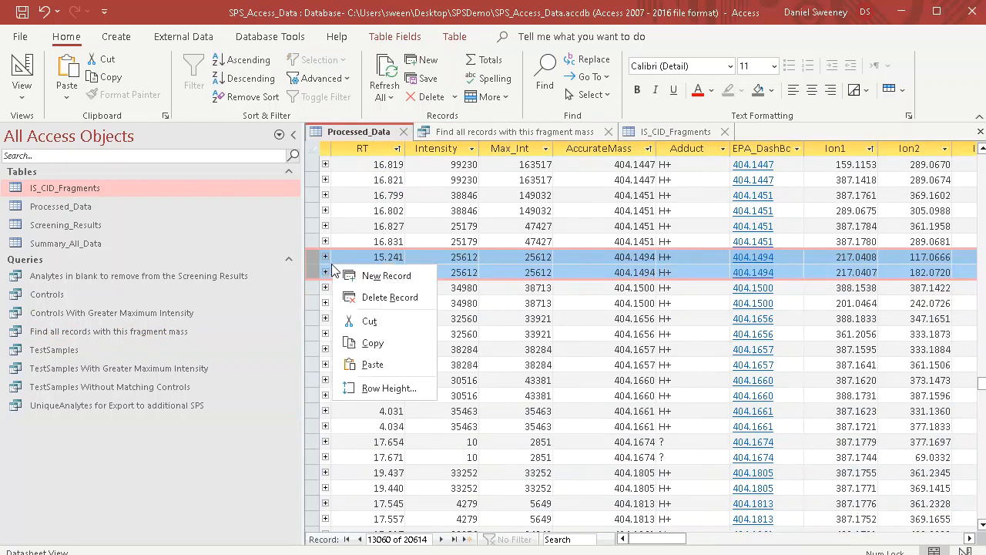
{"action": "left_click", "coordinate": [373, 343]}
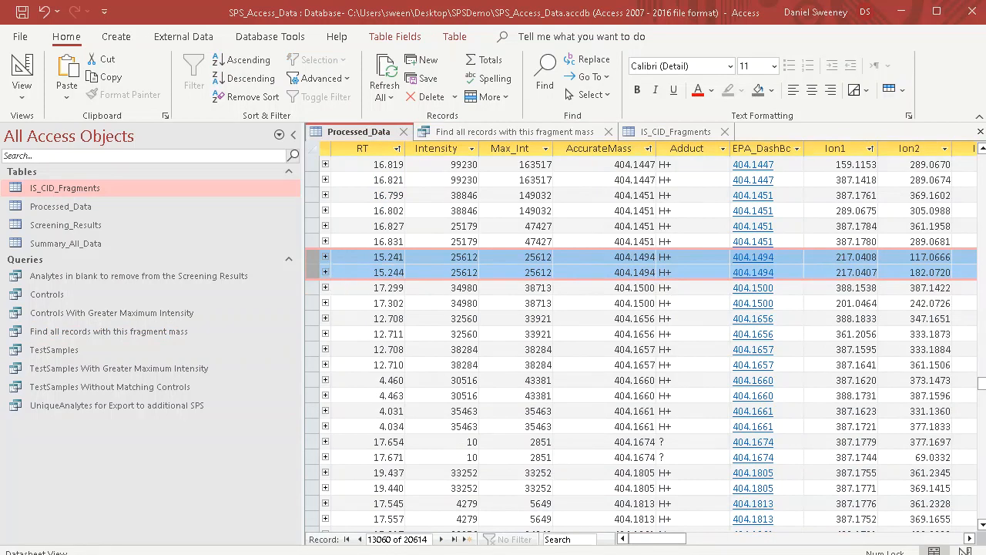
{"action": "key", "text": "super"}
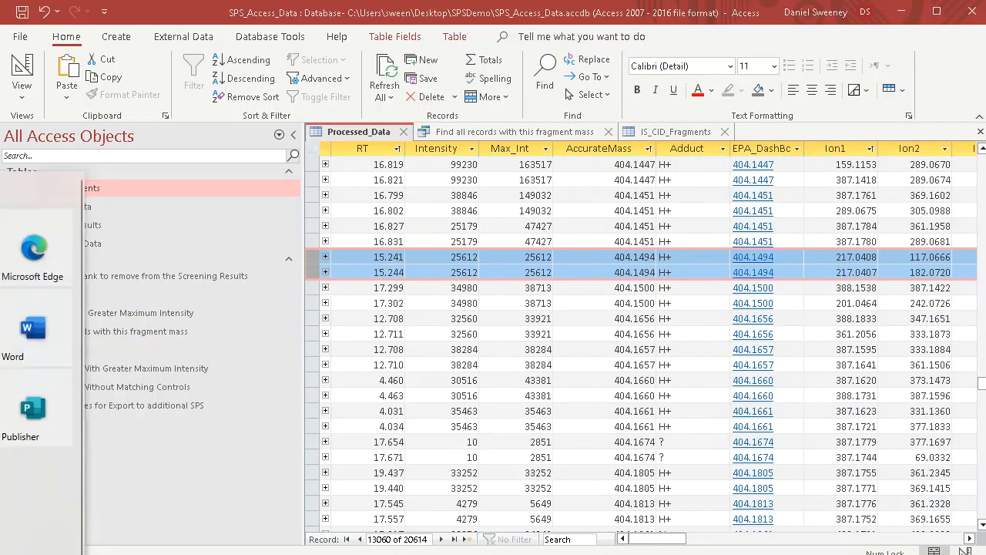
{"action": "key", "text": "Escape"}
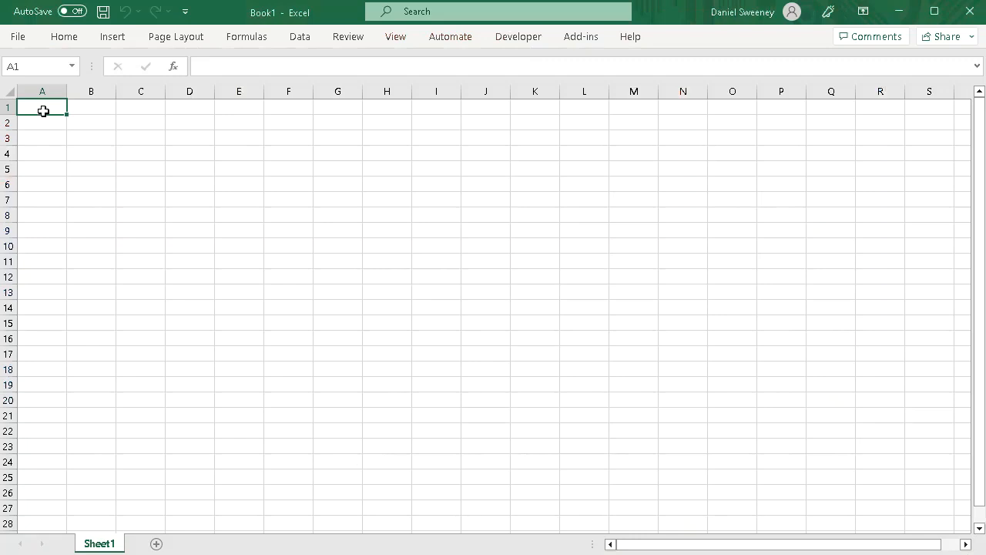
{"action": "right_click", "coordinate": [44, 108]}
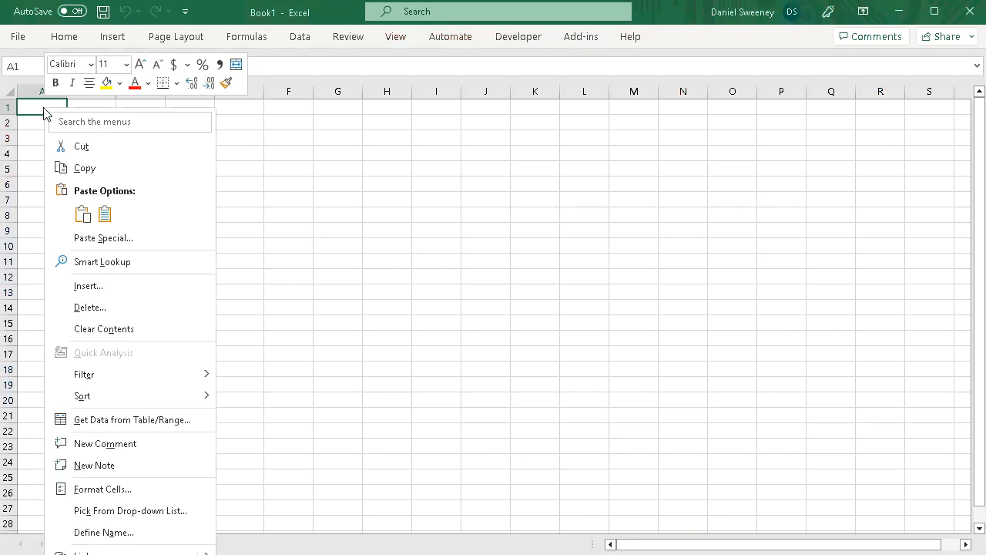
{"action": "left_click", "coordinate": [123, 240]}
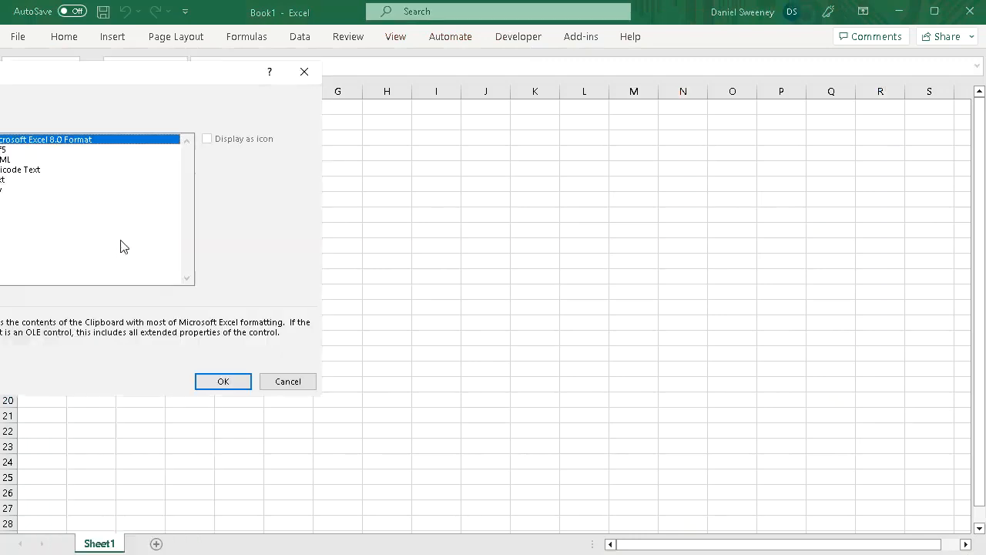
{"action": "double_click", "coordinate": [54, 141]}
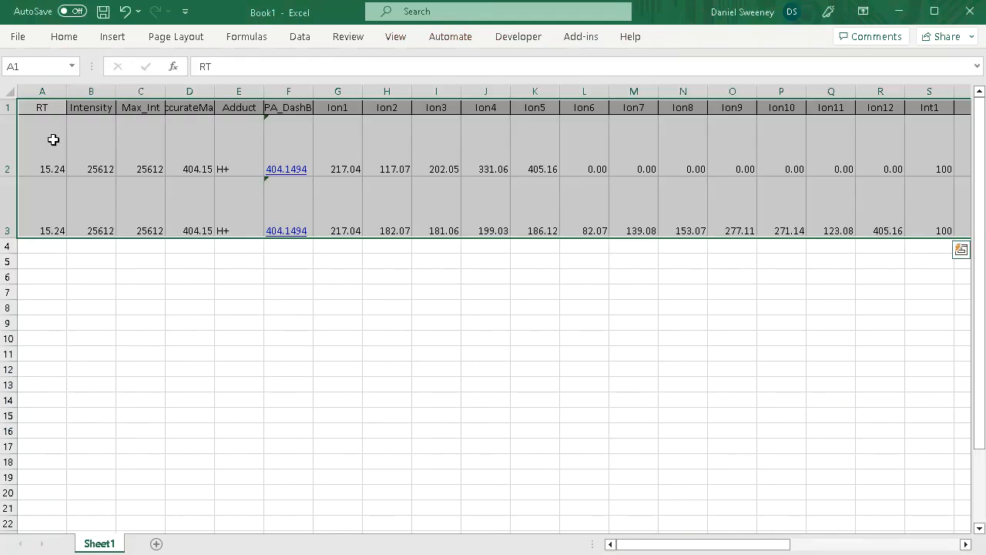
- Format the Ion1 to Ion12 values of both pasted records as numbers with 4 decimal places
{"action": "left_click_drag", "start_coordinate": [344, 158], "coordinate": [872, 181]}
{"action": "right_click", "coordinate": [781, 161]}
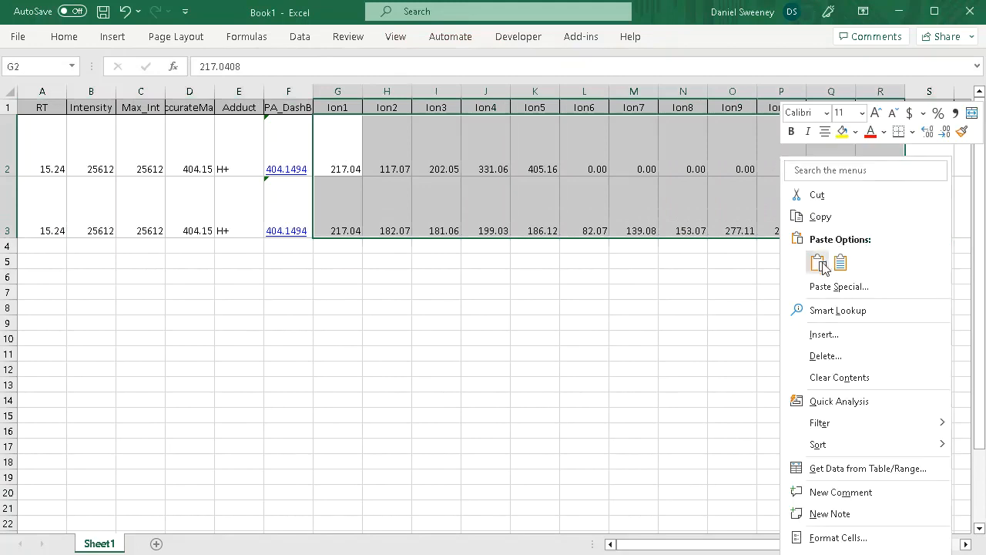
{"action": "left_click", "coordinate": [830, 542]}
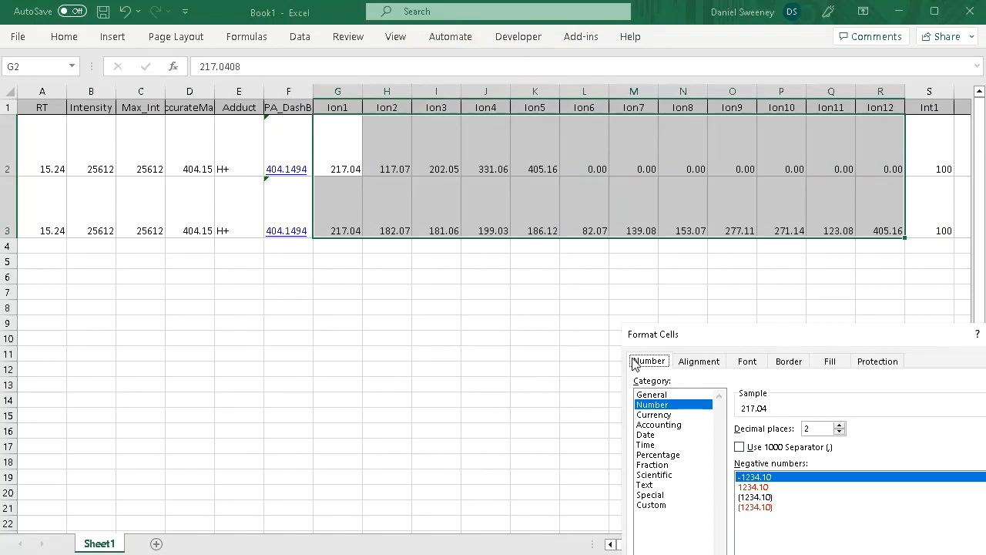
{"action": "left_click", "coordinate": [839, 425]}
{"action": "left_click", "coordinate": [840, 425]}
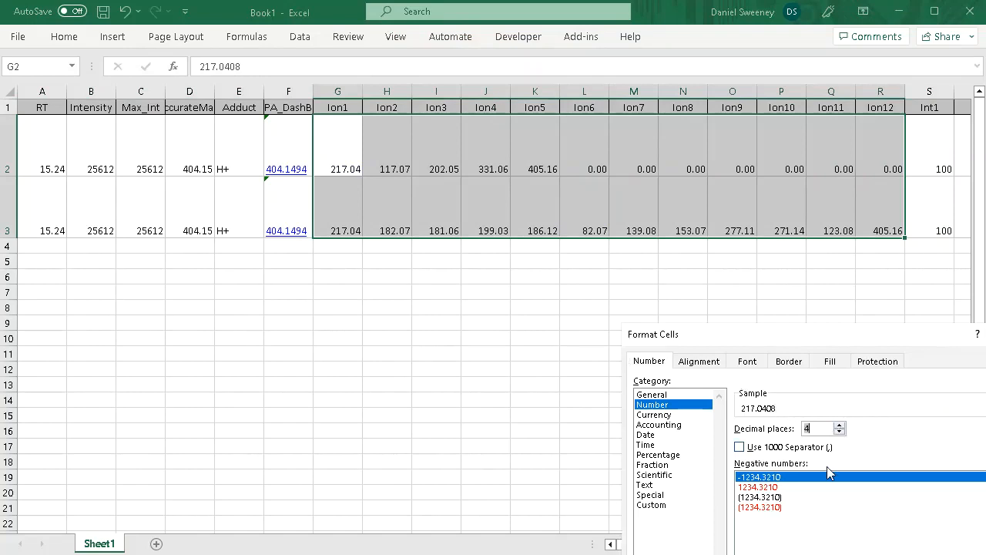
{"action": "key", "text": "Return"}
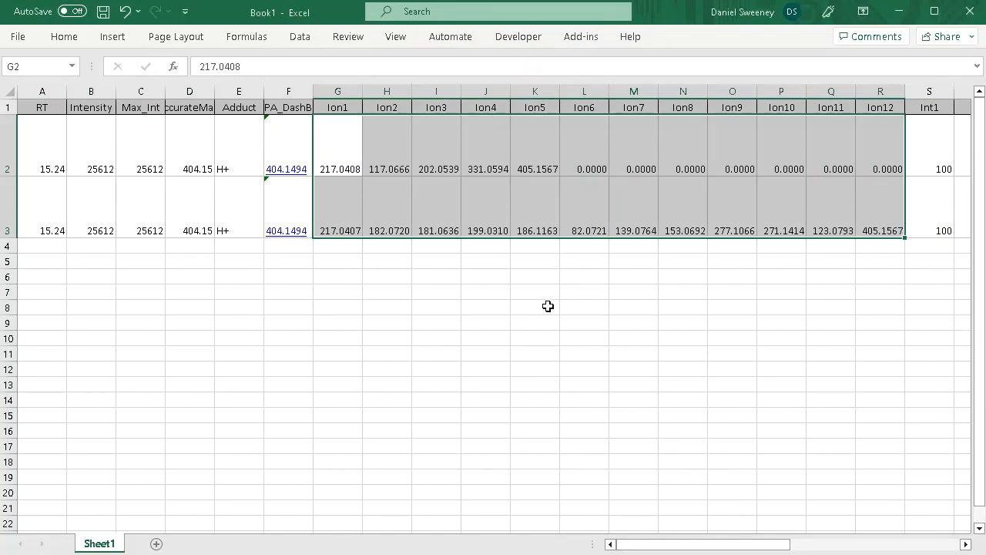
- Copy the ion, intensity and isotope values in G2:AG3 and paste them transposed into columns starting at cell A6
{"action": "left_click_drag", "start_coordinate": [343, 151], "coordinate": [744, 218]}
{"action": "right_click", "coordinate": [600, 157]}
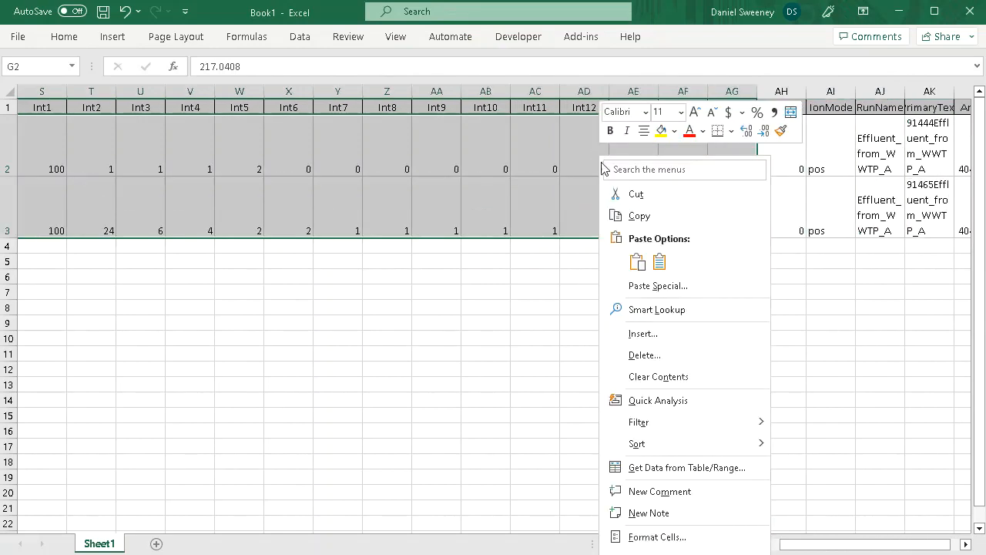
{"action": "left_click", "coordinate": [639, 218]}
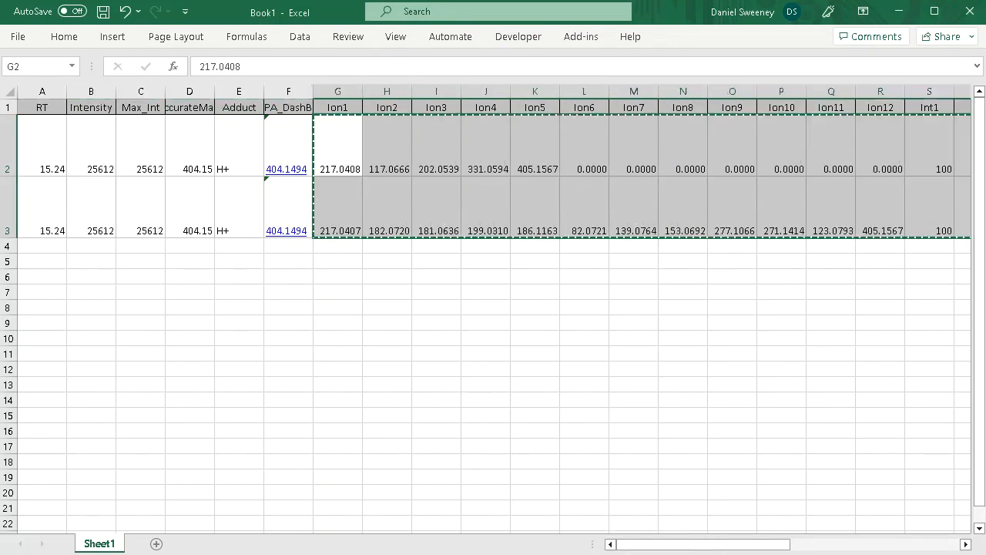
{"action": "left_click_drag", "start_coordinate": [631, 546], "coordinate": [630, 547]}
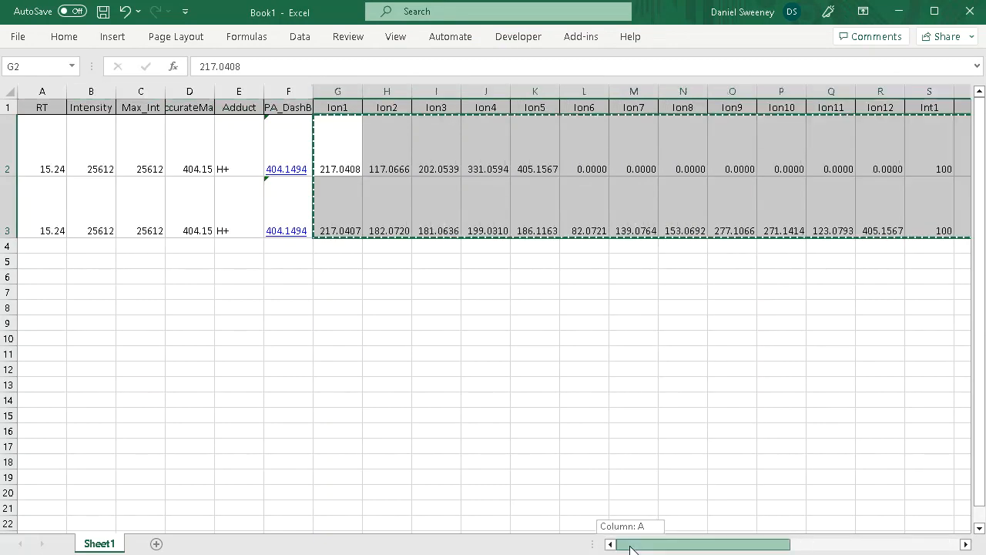
{"action": "left_click", "coordinate": [29, 277]}
{"action": "right_click", "coordinate": [29, 277]}
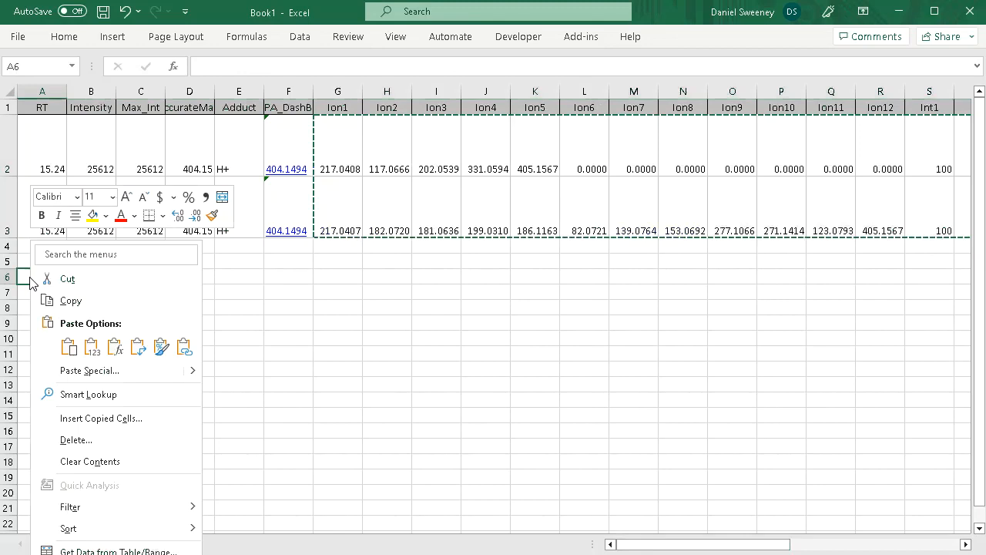
{"action": "left_click", "coordinate": [138, 350]}
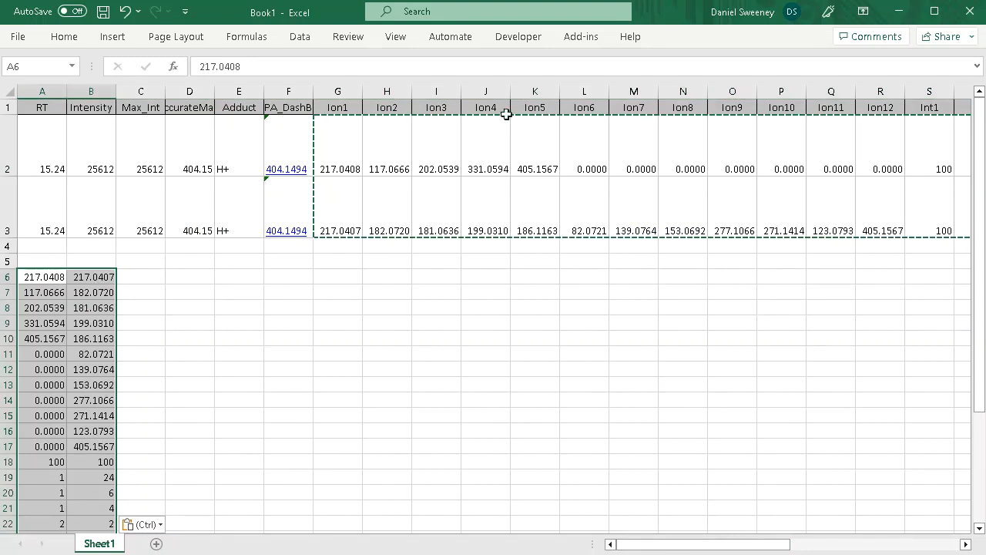
- Add the MathSpec DataInput sheets to the workbook with the custom add-in, and close the workbook without saving
{"action": "left_click", "coordinate": [572, 43]}
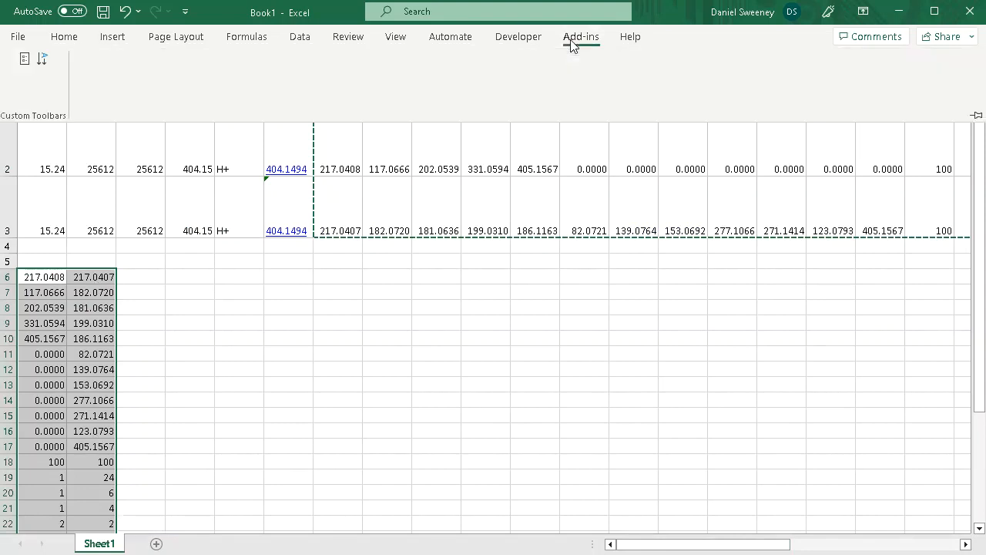
{"action": "left_click", "coordinate": [43, 60]}
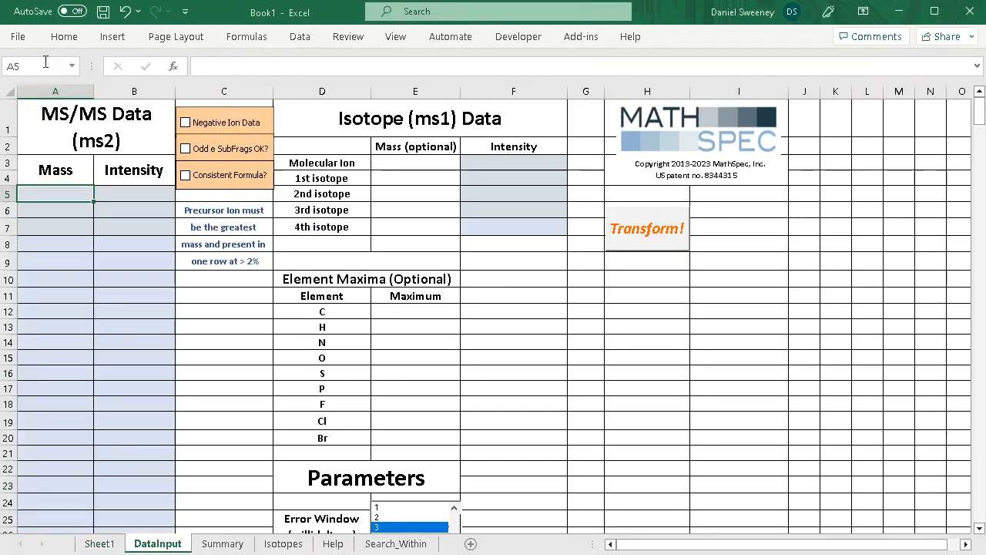
{"action": "left_click", "coordinate": [99, 544]}
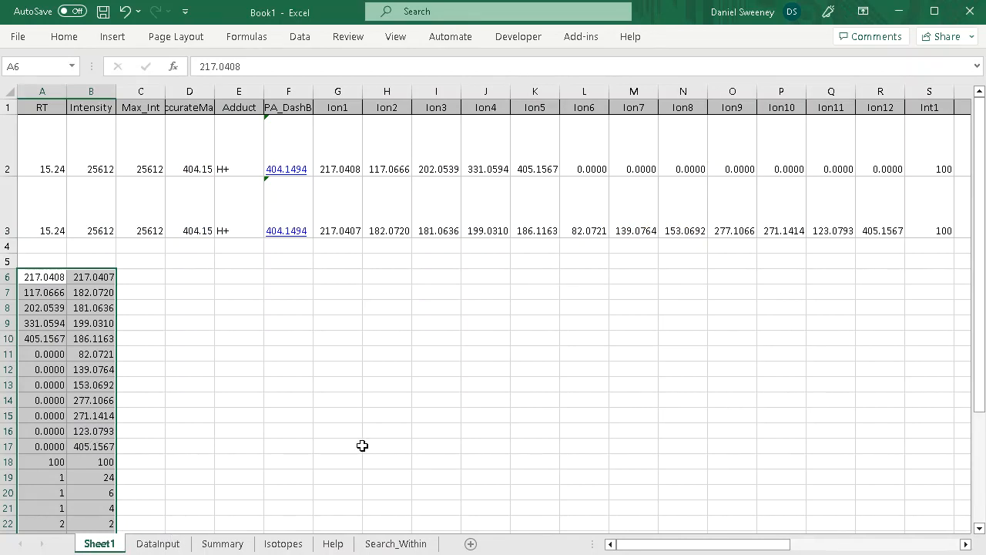
{"action": "left_click", "coordinate": [970, 11]}
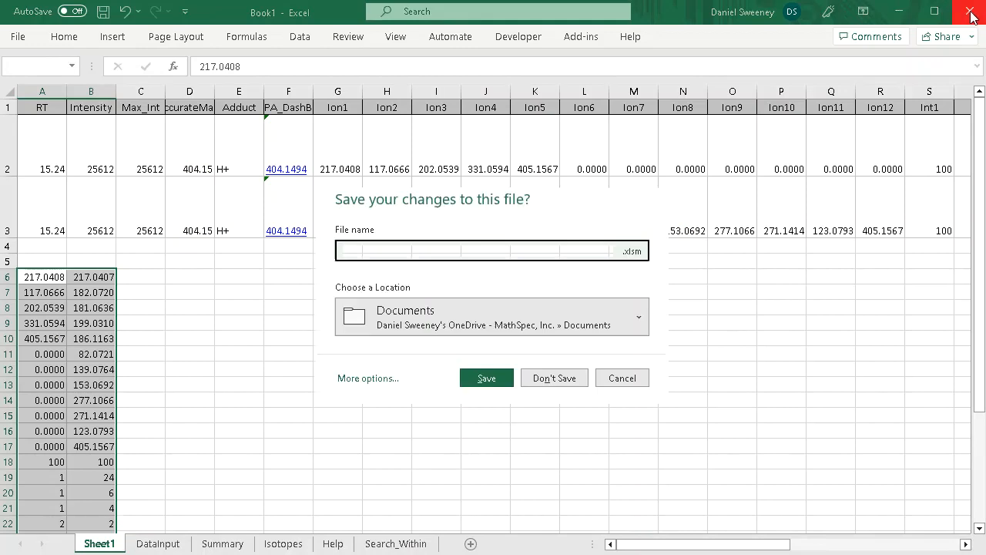
{"action": "left_click", "coordinate": [552, 378]}
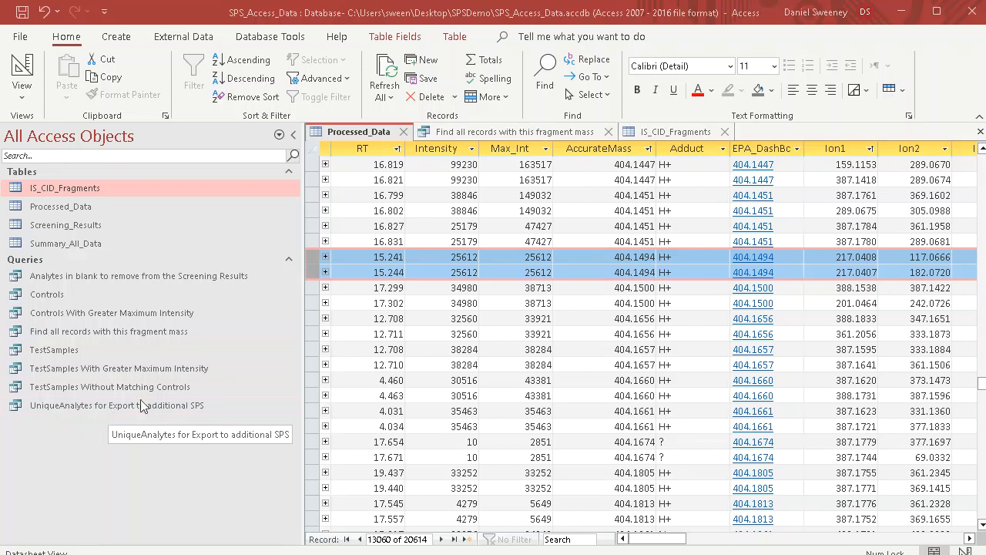
- Check the run names of the 404.1494 records, and run the query UniqueAnalytes for Export to additional SPS
{"action": "left_click_drag", "start_coordinate": [638, 541], "coordinate": [884, 541]}
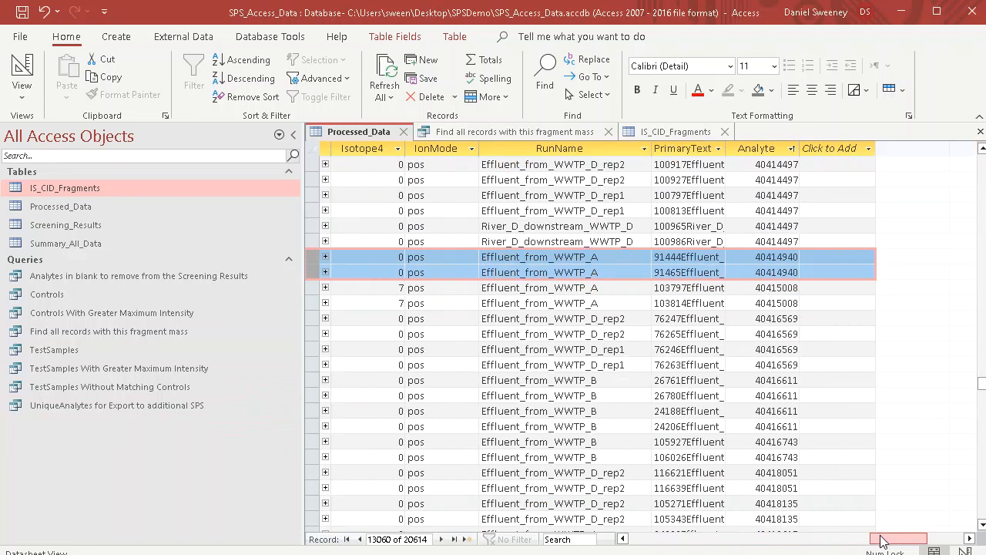
{"action": "left_click_drag", "start_coordinate": [881, 541], "coordinate": [641, 541]}
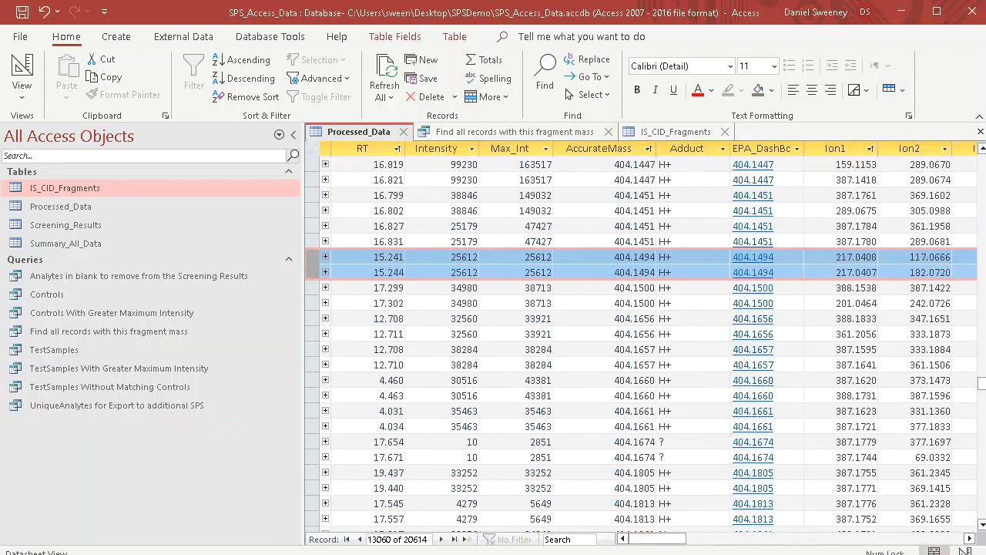
{"action": "left_click", "coordinate": [126, 407]}
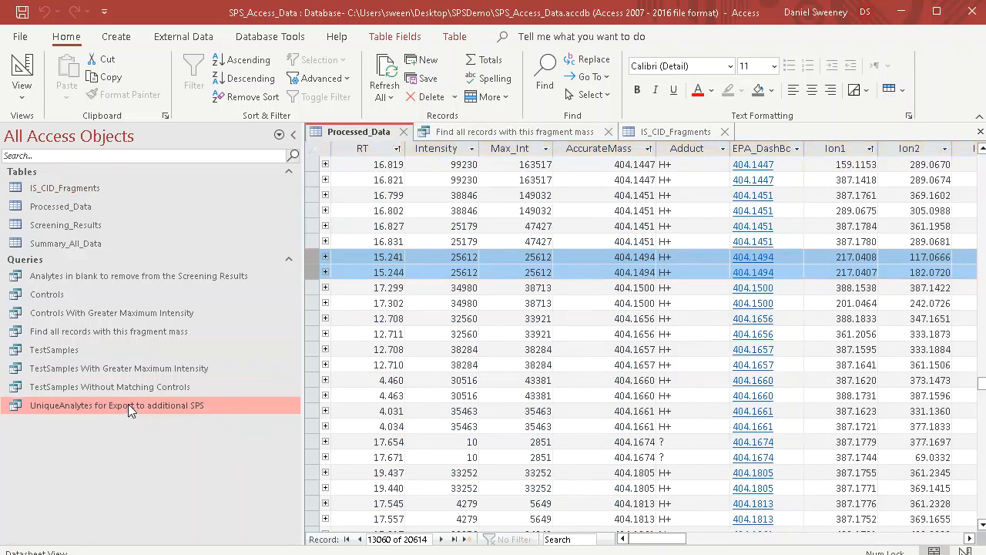
{"action": "double_click", "coordinate": [128, 405]}
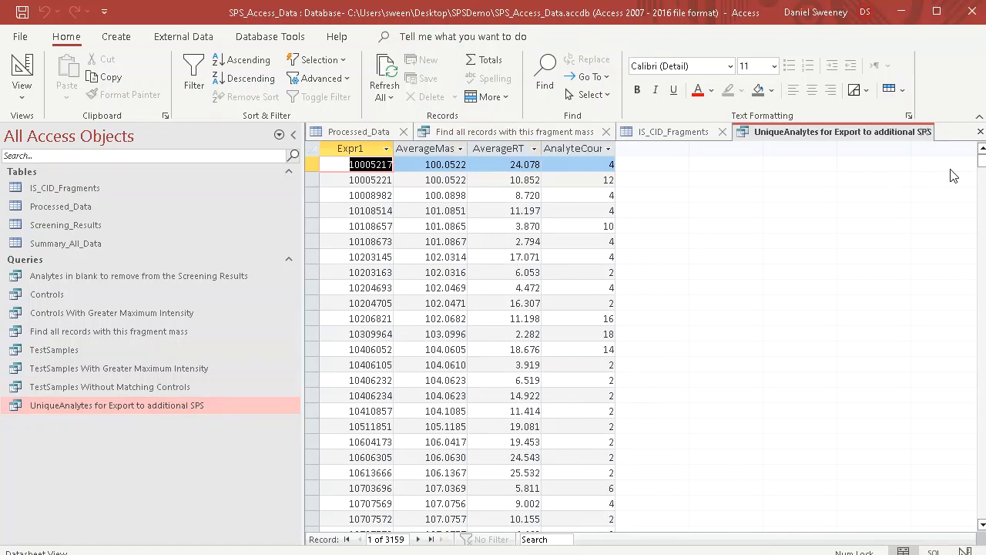
{"action": "left_click_drag", "start_coordinate": [982, 163], "coordinate": [982, 391]}
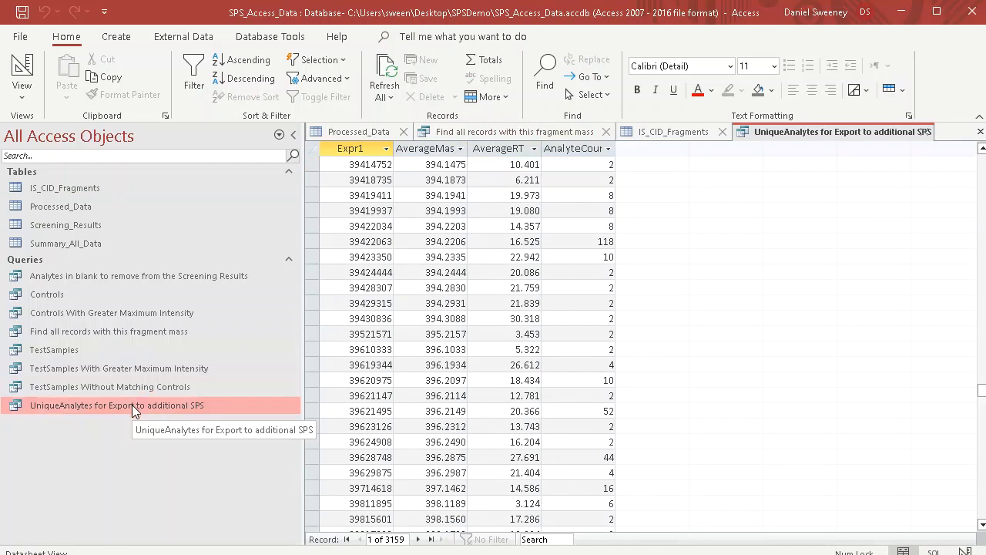
- Start an Excel export of the UniqueAnalytes for Export to additional SPS query in Excel Workbook (*.xlsx) format
{"action": "left_click", "coordinate": [174, 42]}
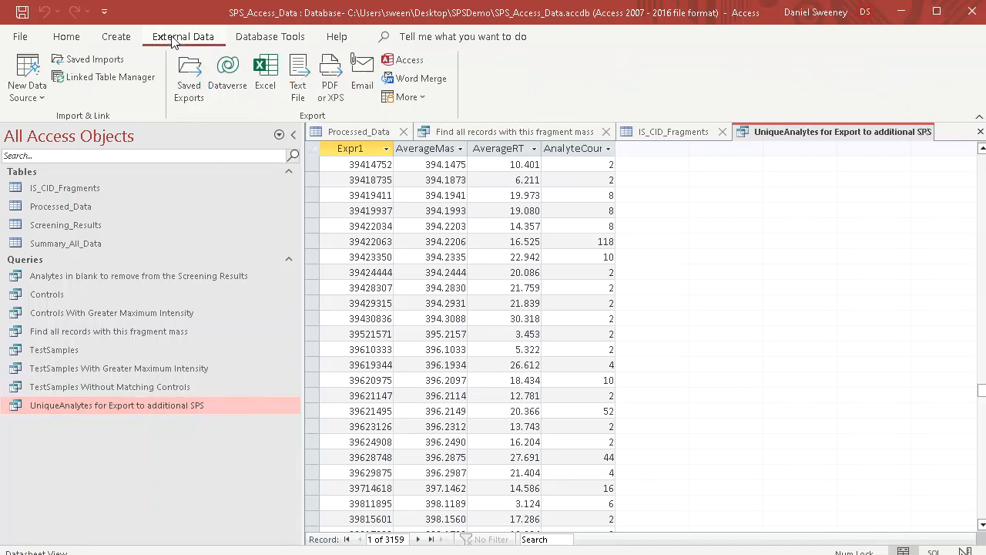
{"action": "left_click", "coordinate": [267, 73]}
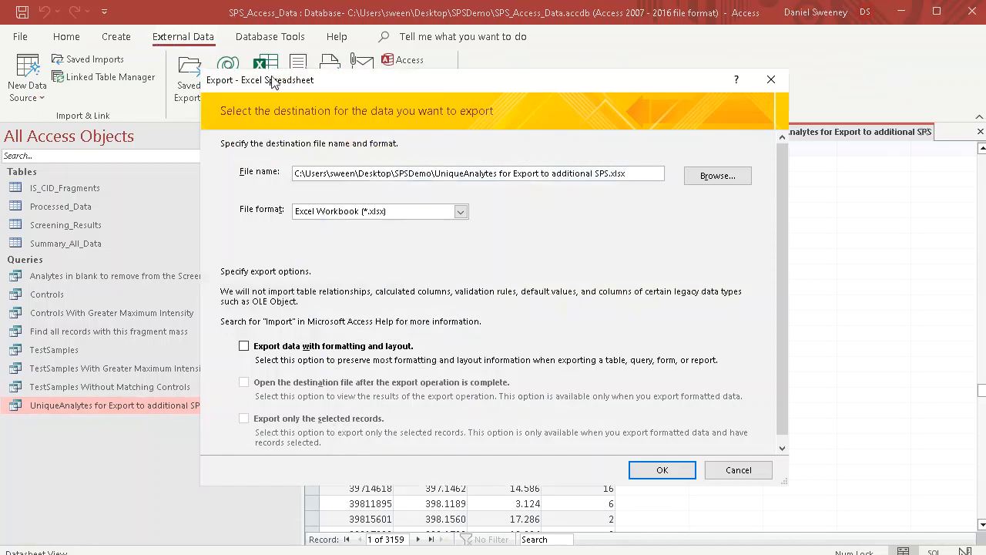
{"action": "left_click", "coordinate": [428, 211]}
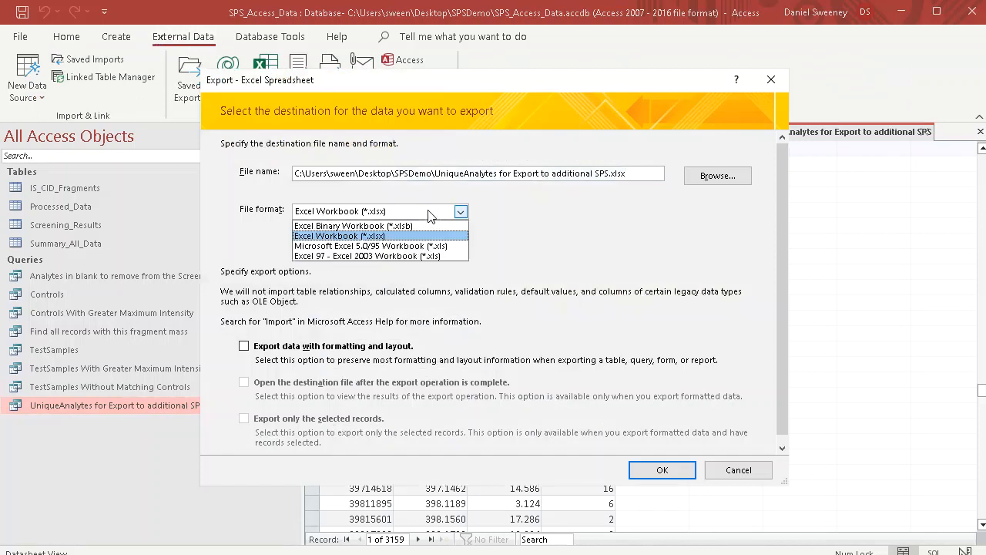
{"action": "left_click", "coordinate": [420, 235]}
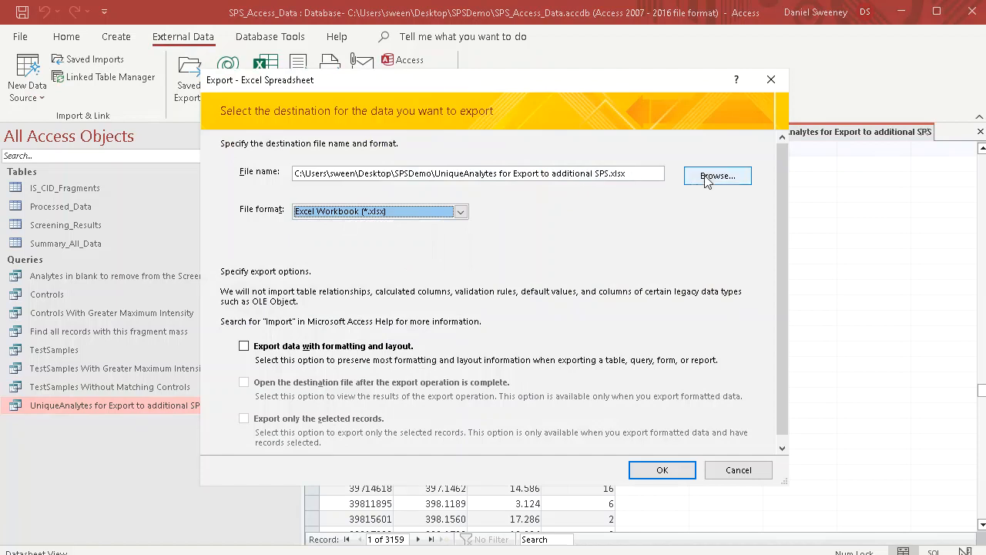
- Shorten the export file name to UniqueAnalytes and keep the SPSDemo folder as its destination
{"action": "left_click", "coordinate": [608, 174]}
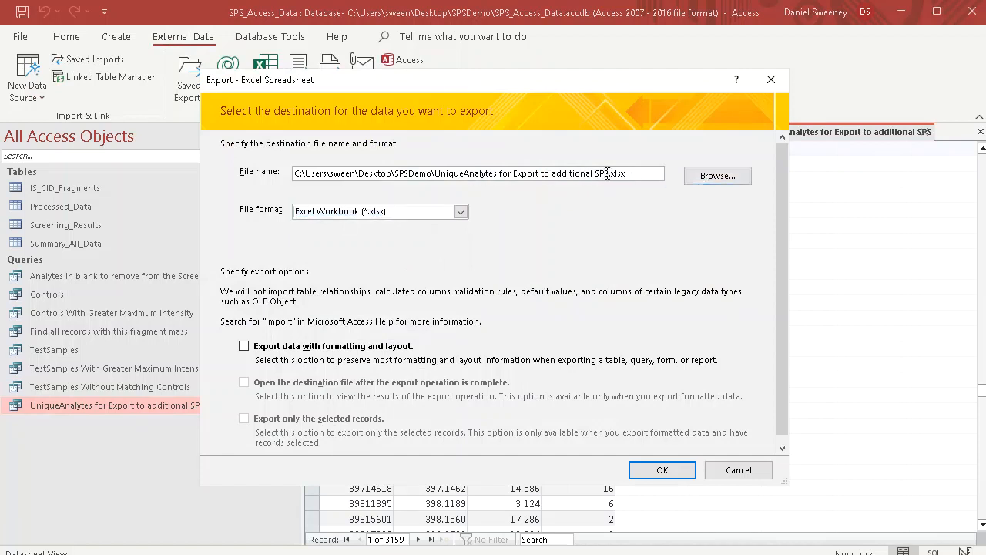
{"action": "left_click_drag", "start_coordinate": [607, 173], "coordinate": [494, 172]}
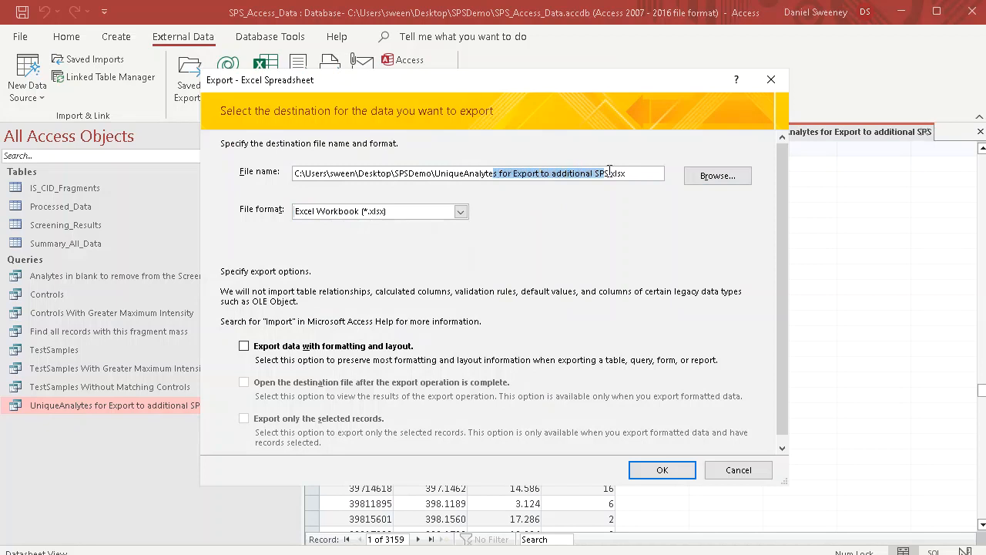
{"action": "left_click_drag", "start_coordinate": [608, 174], "coordinate": [498, 171]}
{"action": "key", "text": "Delete"}
{"action": "left_click", "coordinate": [718, 176]}
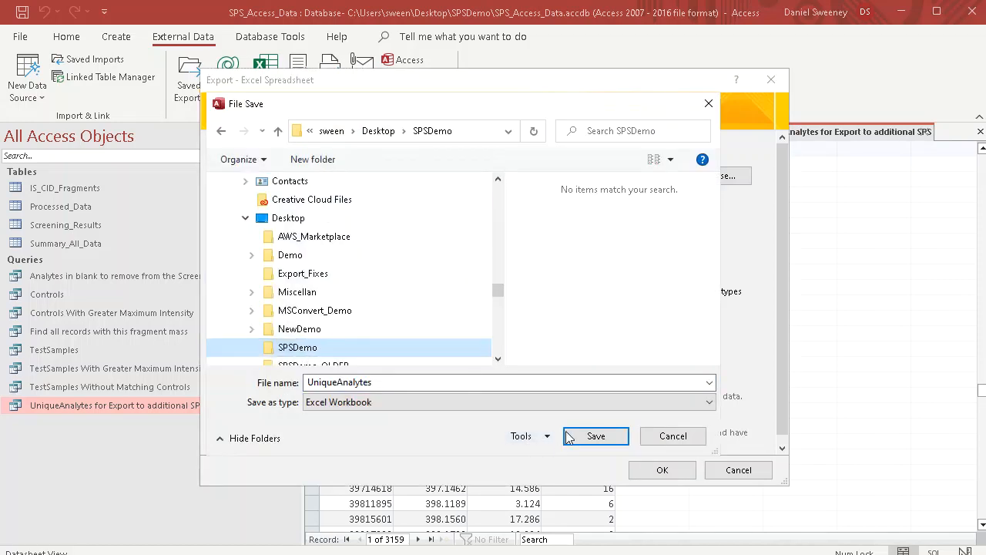
{"action": "left_click", "coordinate": [590, 438]}
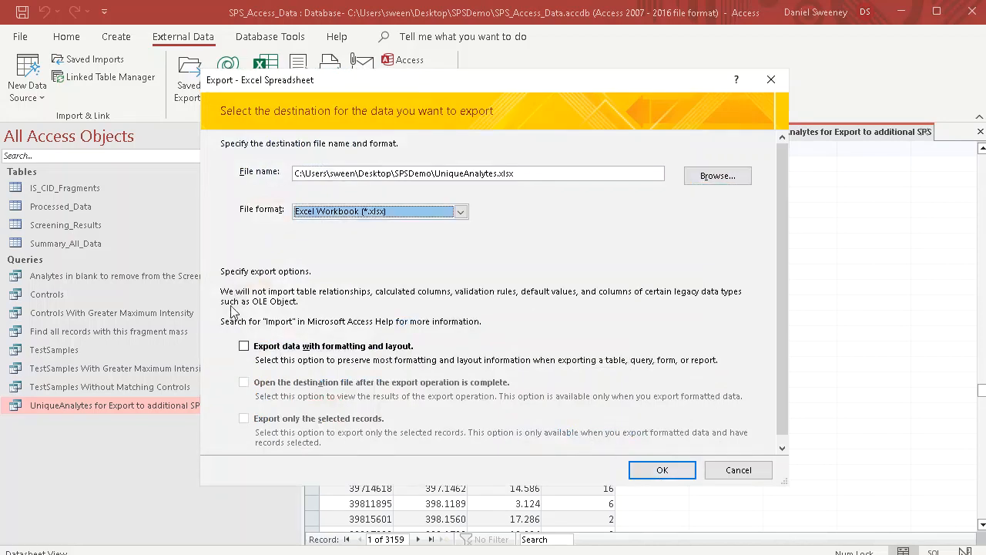
- Export the query data with formatting and layout, and finish without saving the export steps
{"action": "left_click", "coordinate": [245, 347]}
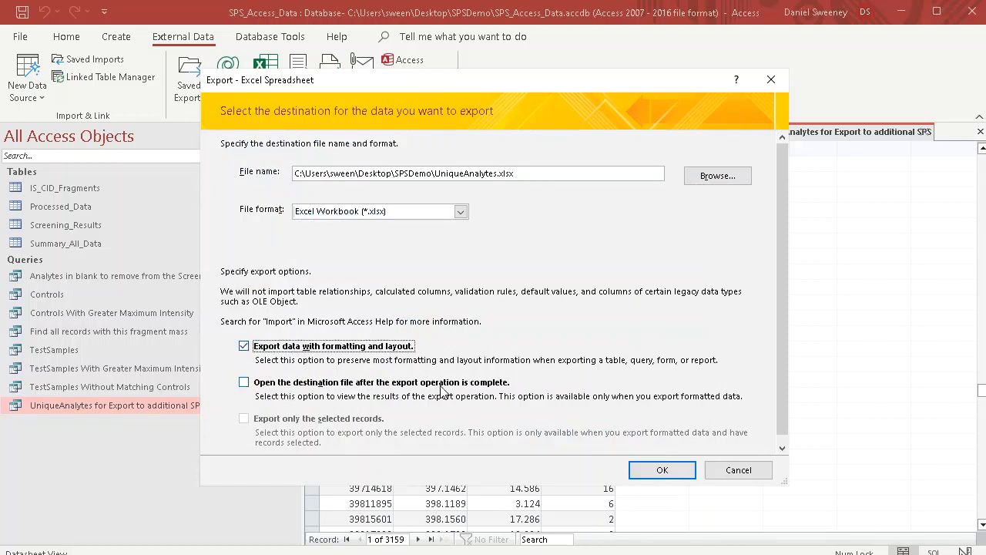
{"action": "left_click", "coordinate": [655, 470]}
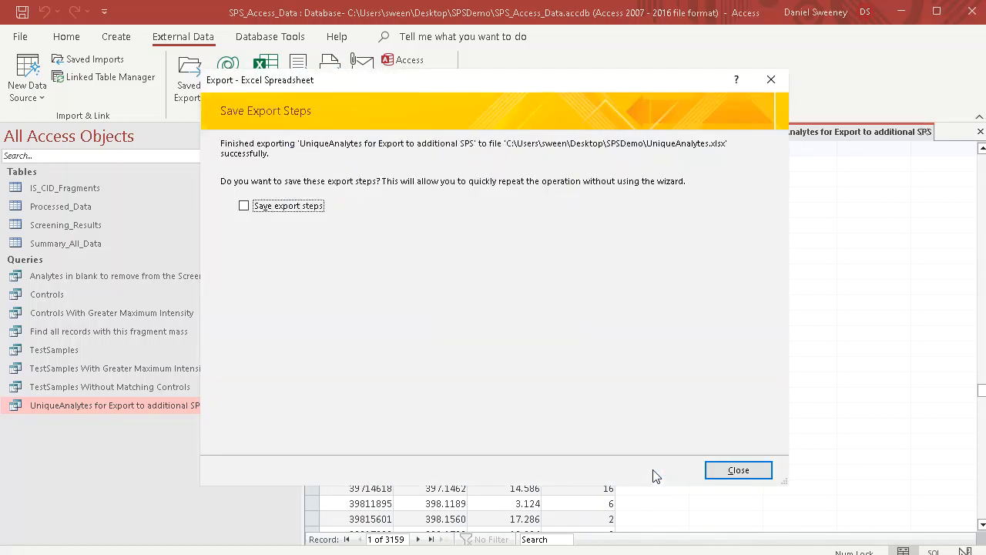
{"action": "left_click", "coordinate": [729, 471]}
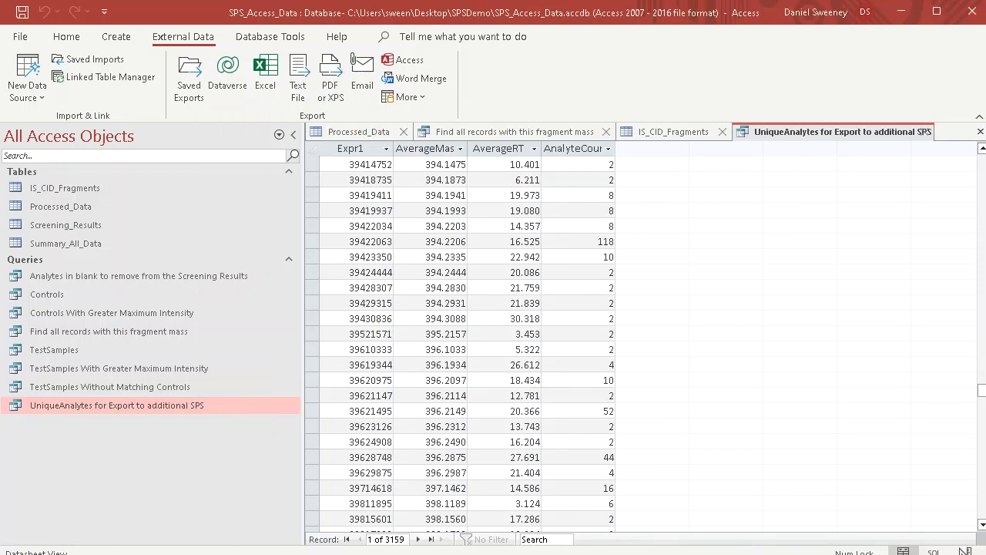
- Switch to the SPSDemo folder in File Explorer and open the UniqueAnalytes workbook with Excel
{"action": "key", "text": "alt+Tab"}
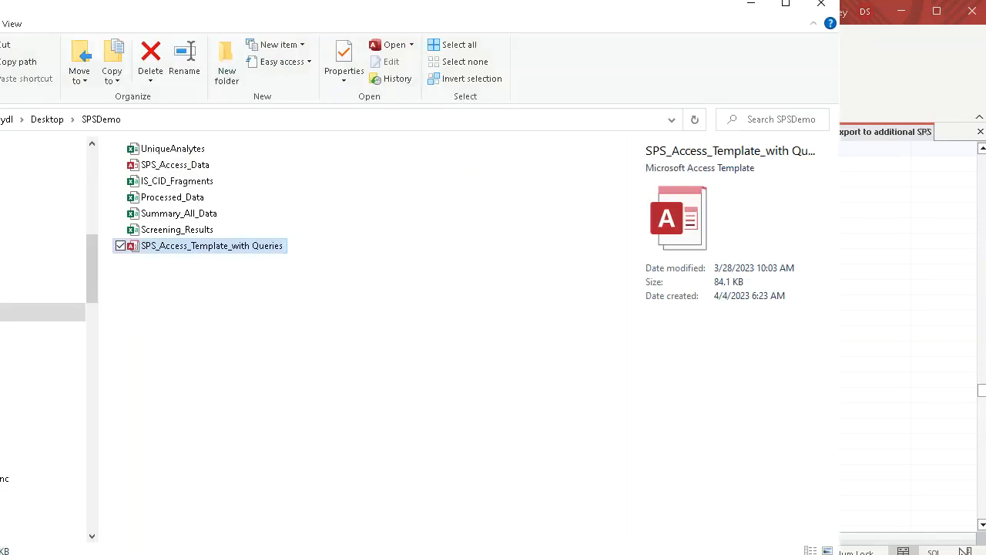
{"action": "left_click", "coordinate": [168, 337]}
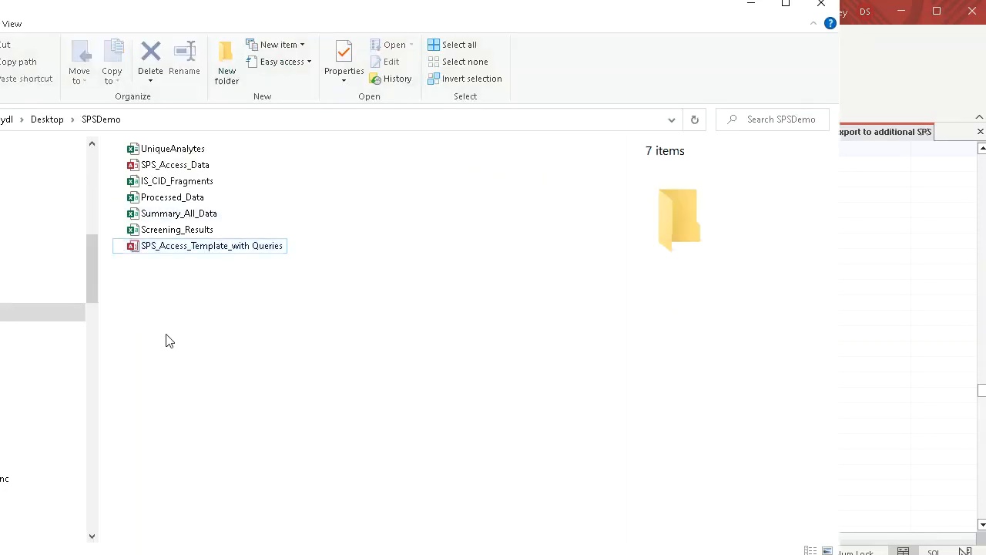
{"action": "left_click", "coordinate": [184, 153]}
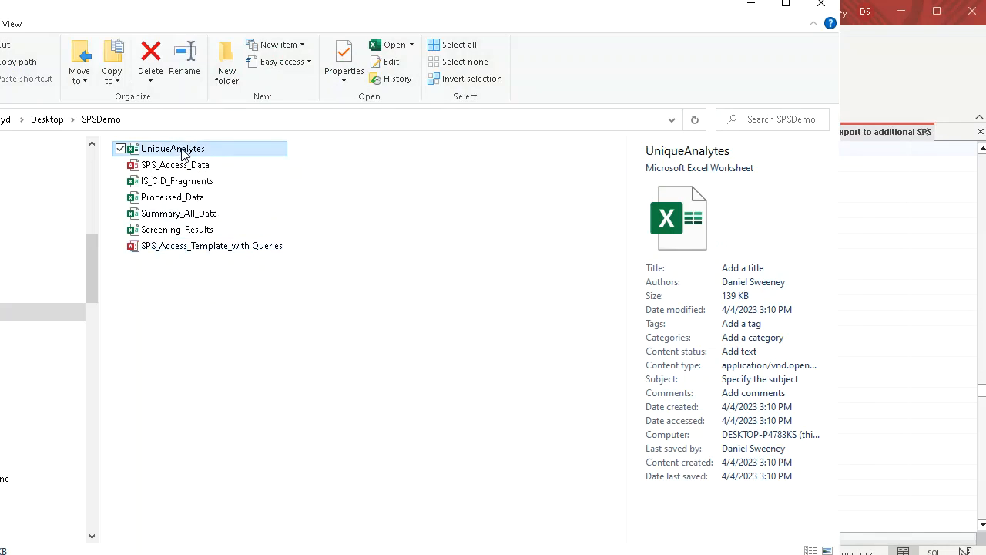
{"action": "right_click", "coordinate": [184, 154]}
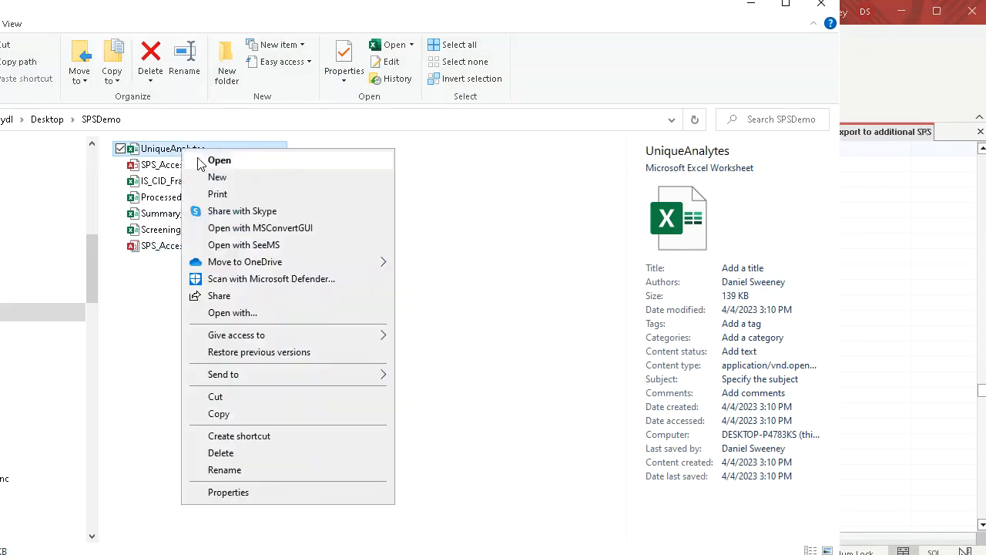
{"action": "left_click", "coordinate": [237, 316]}
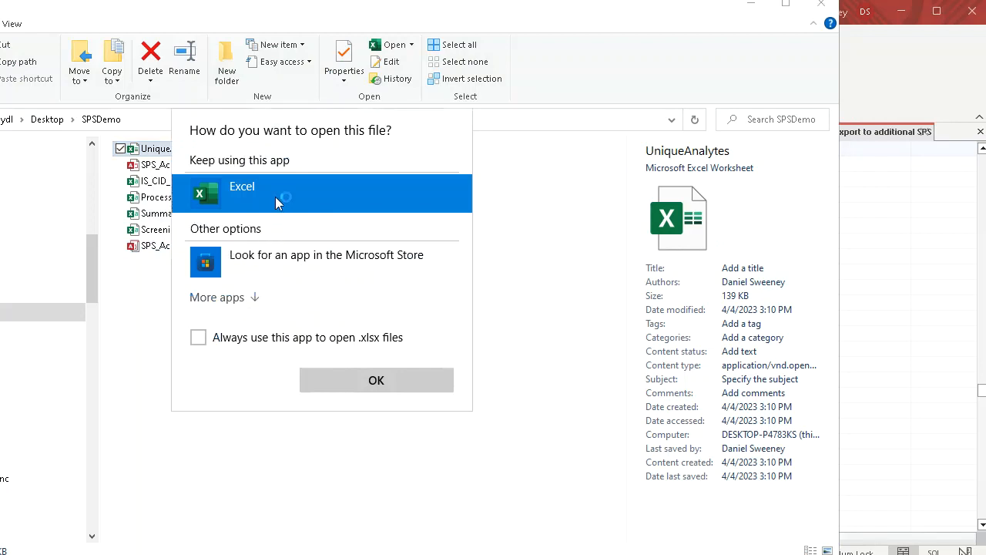
{"action": "left_click", "coordinate": [359, 381]}
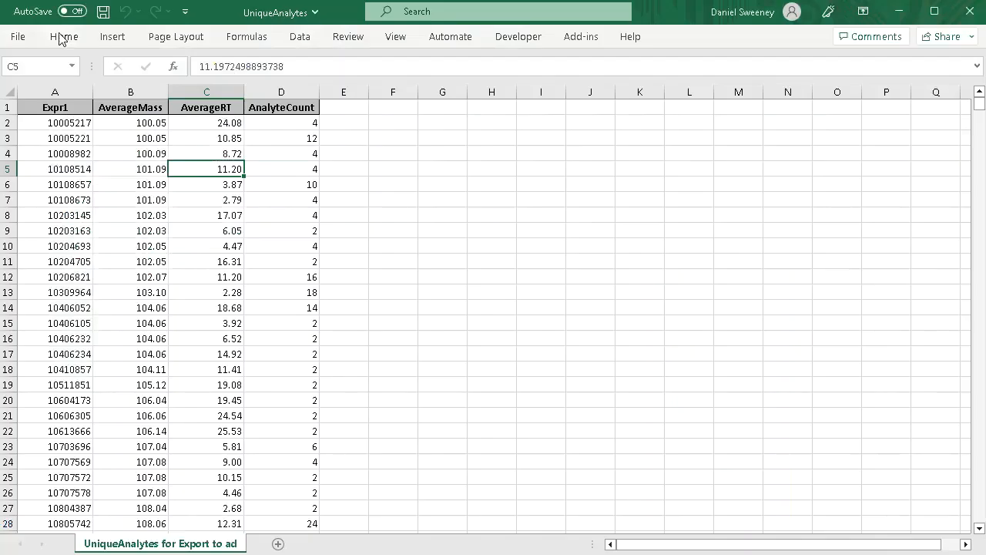
- Save the workbook as UniqueAnalytes in CSV UTF-8 (Comma delimited) format in the SPSDemo folder, and close it
{"action": "left_click", "coordinate": [17, 37]}
{"action": "left_click", "coordinate": [77, 245]}
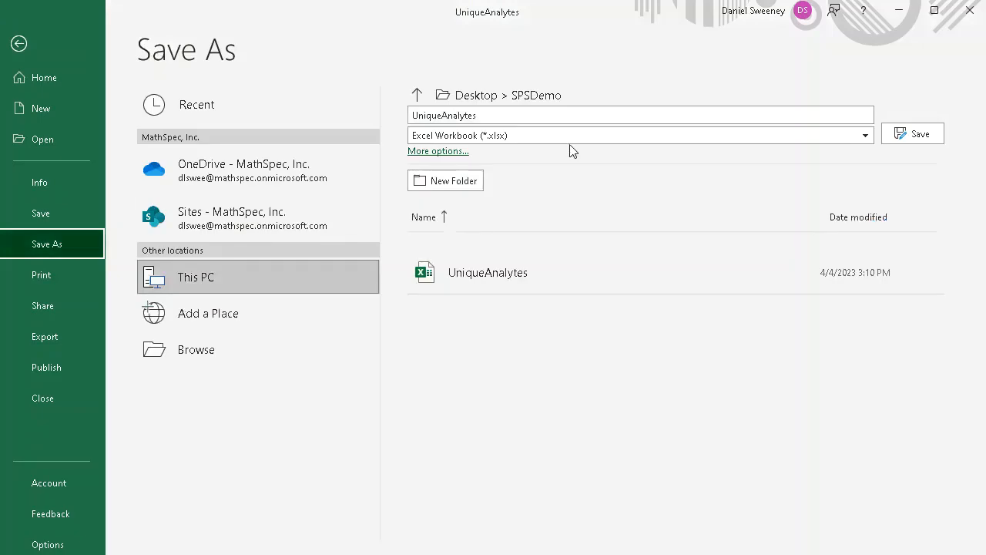
{"action": "left_click", "coordinate": [549, 135]}
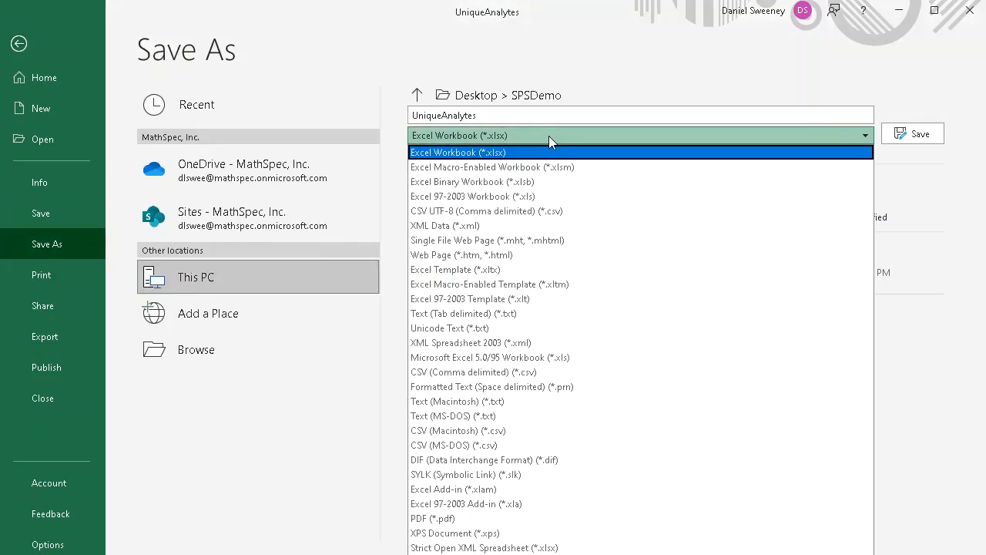
{"action": "left_click", "coordinate": [522, 212]}
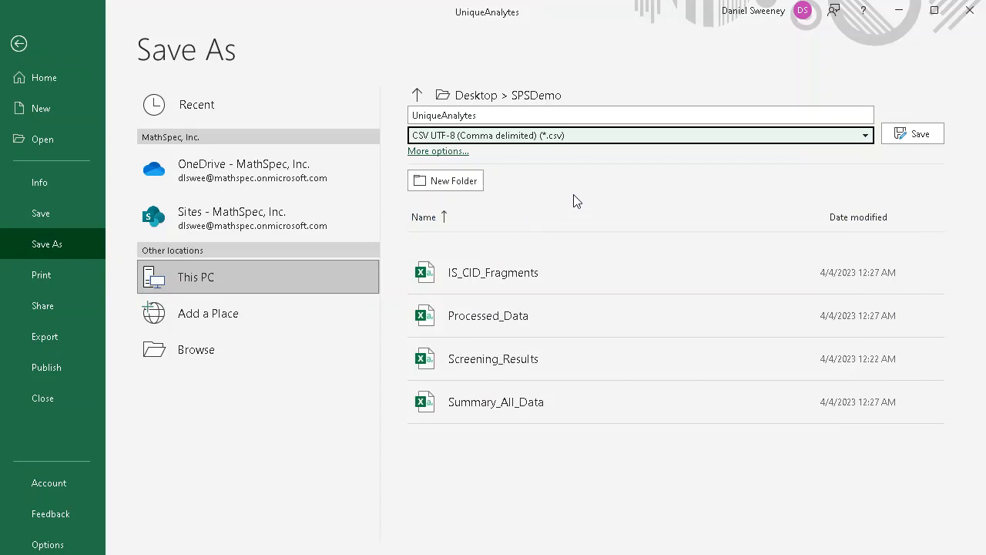
{"action": "left_click", "coordinate": [921, 136]}
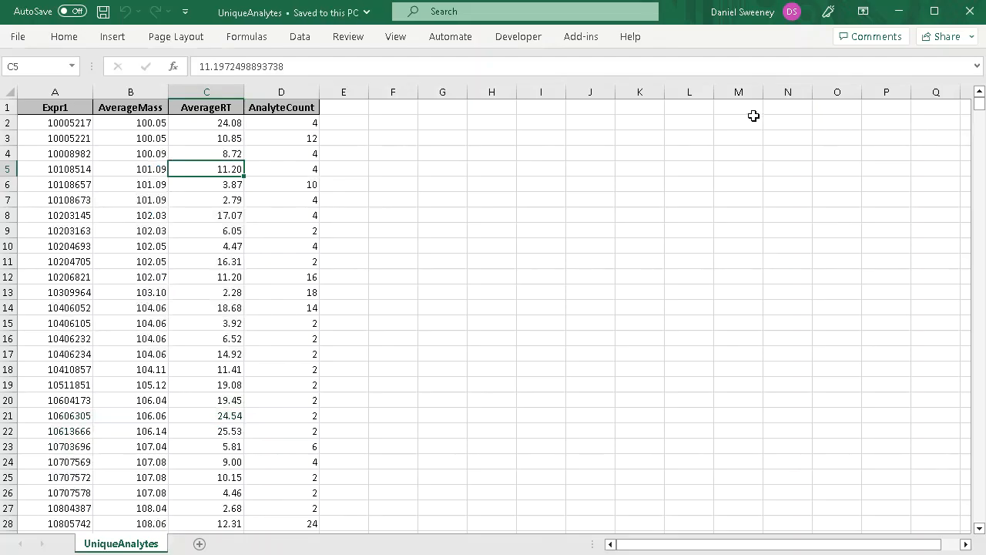
{"action": "left_click", "coordinate": [969, 11]}
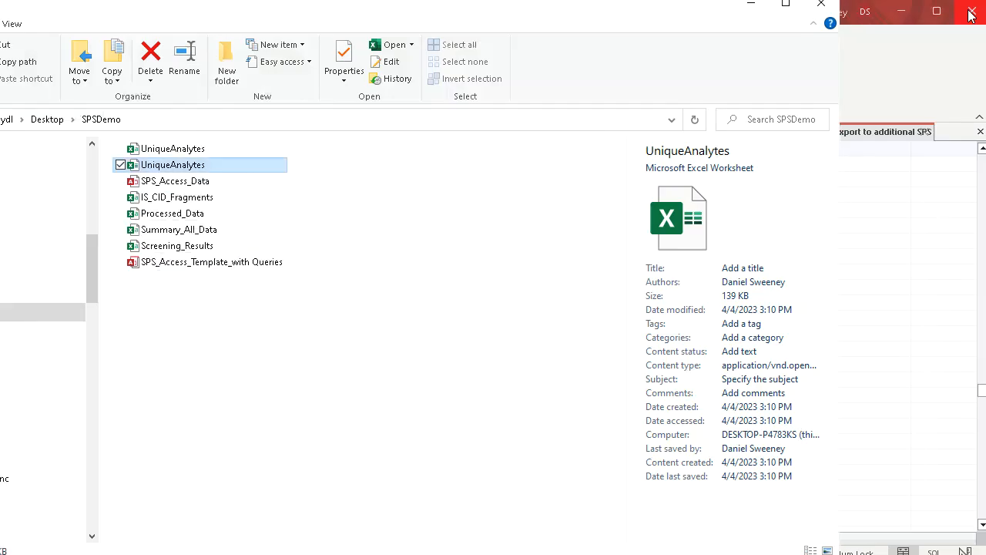
- Compare the types of the two UniqueAnalytes files, and delete the Excel worksheet version, keeping the CSV file
{"action": "left_click", "coordinate": [169, 151]}
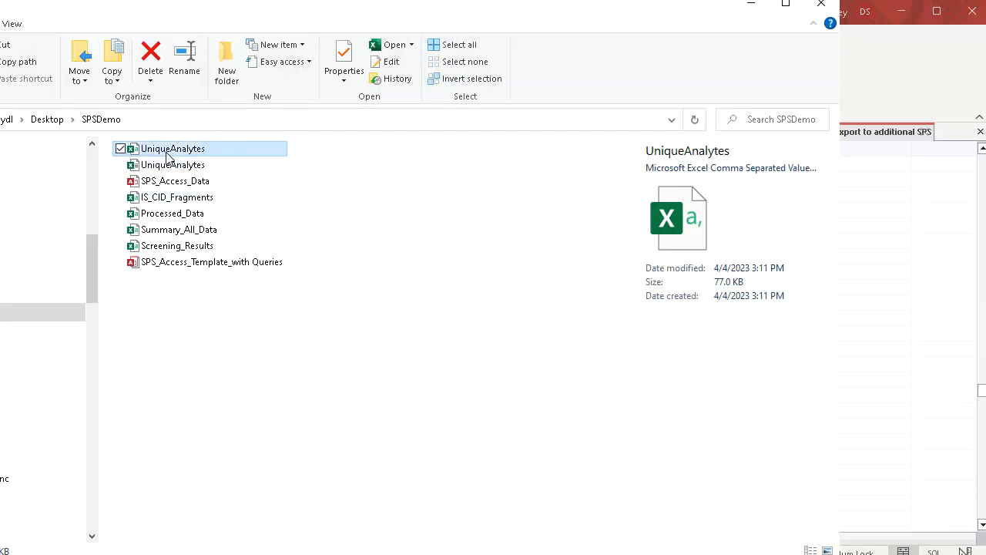
{"action": "left_click", "coordinate": [168, 167]}
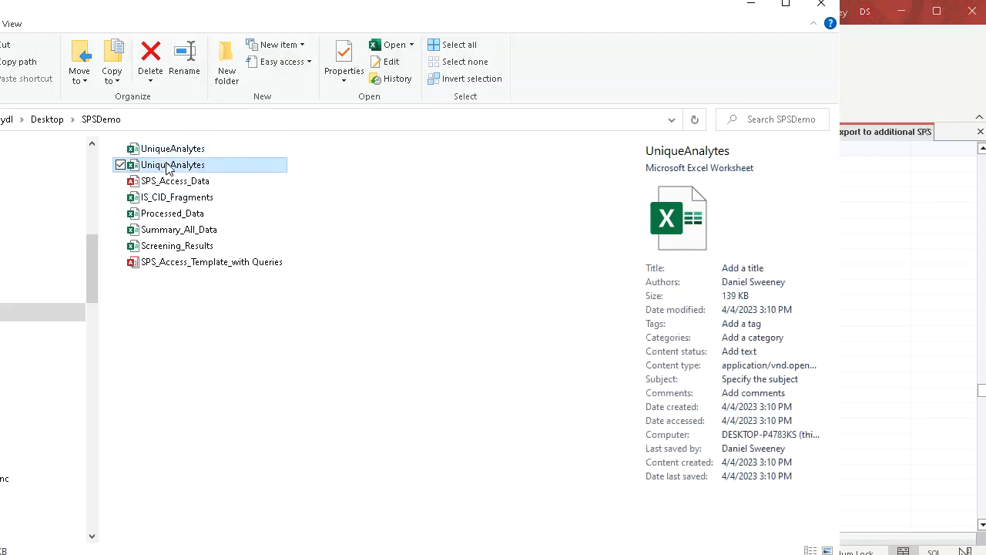
{"action": "left_click", "coordinate": [172, 152]}
{"action": "left_click", "coordinate": [168, 167]}
{"action": "right_click", "coordinate": [169, 166]}
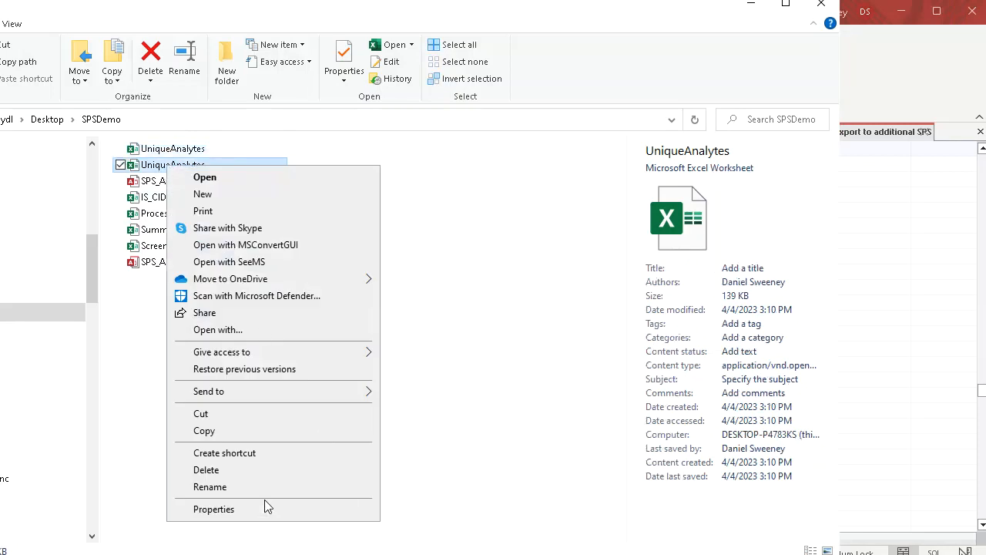
{"action": "left_click", "coordinate": [261, 475]}
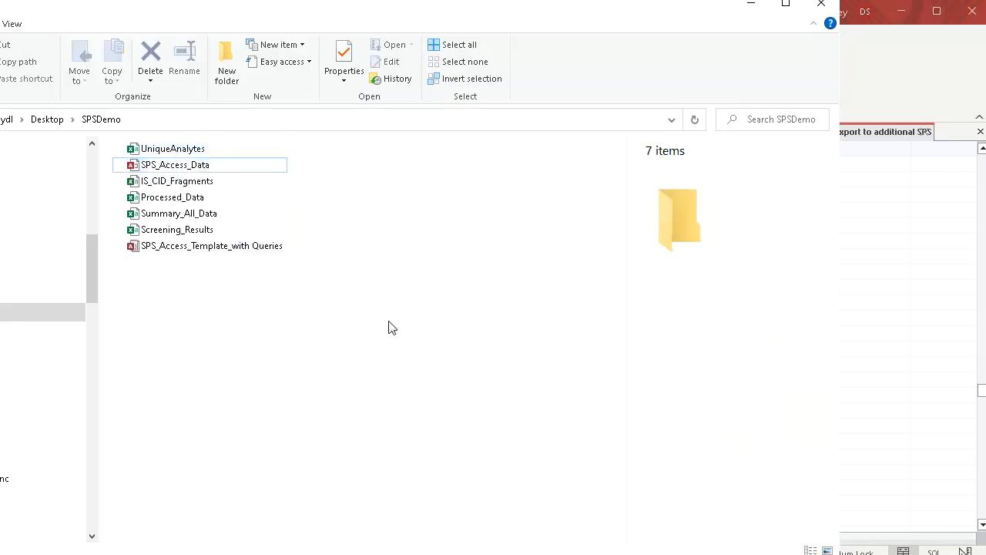